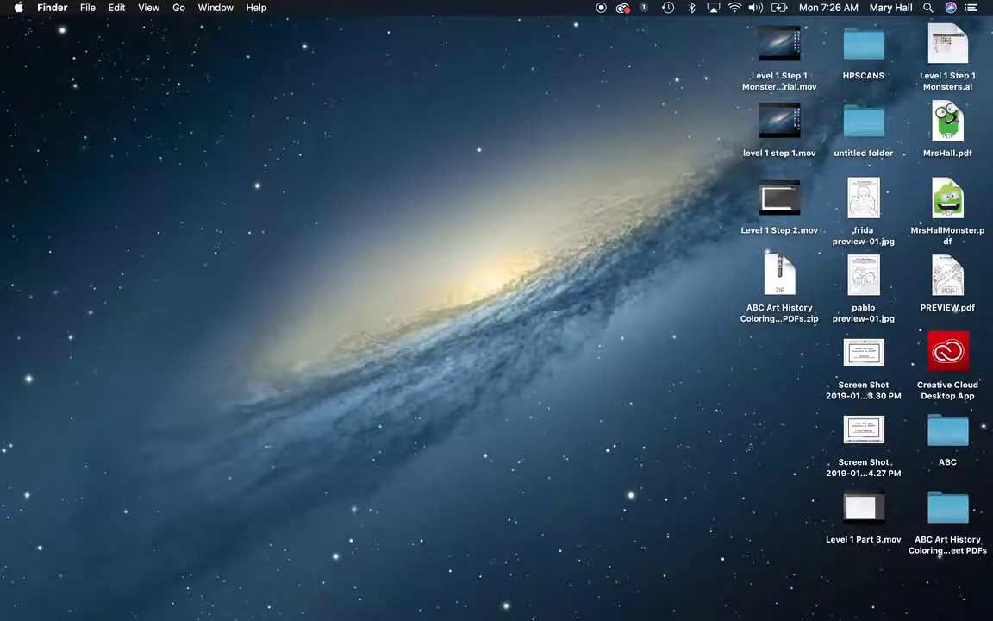
Switch to Illustrator and delete the existing vertical guide from the artboard
{"action": "left_click", "coordinate": [526, 599]}
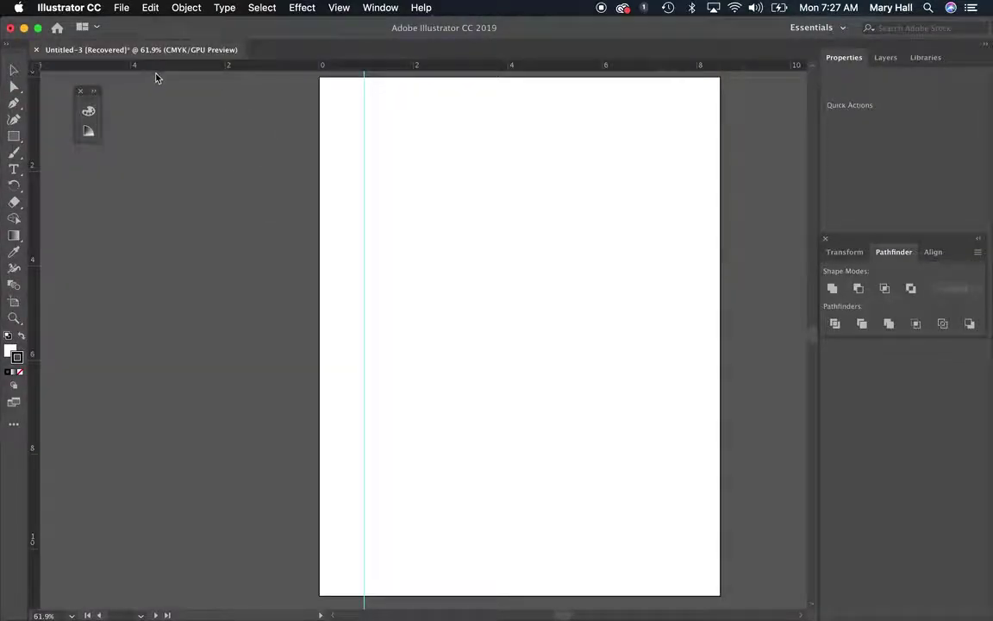
{"action": "left_click_drag", "start_coordinate": [421, 244], "coordinate": [267, 120]}
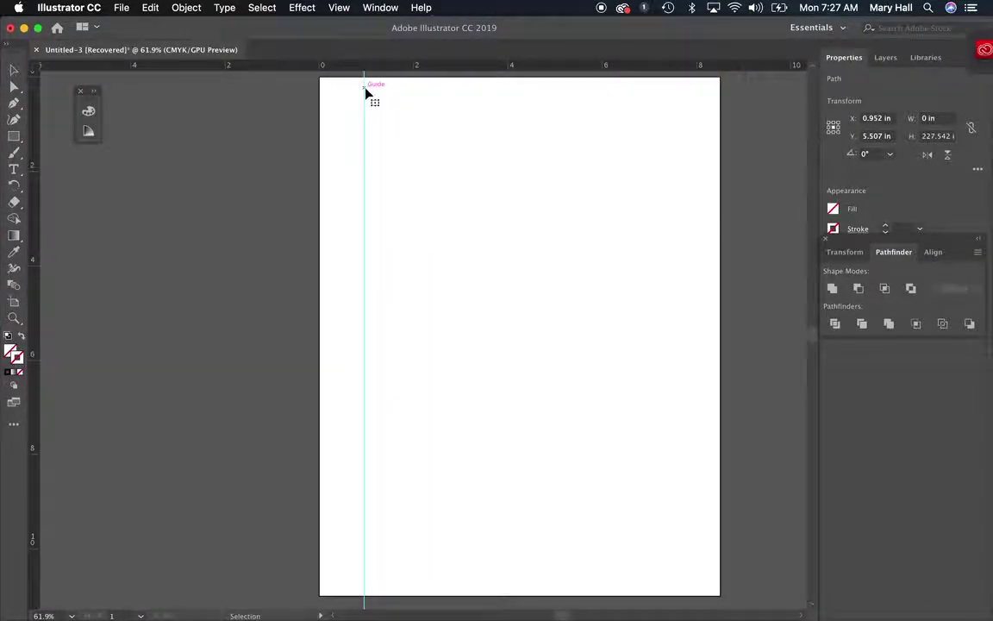
{"action": "left_click_drag", "start_coordinate": [363, 86], "coordinate": [6, 75]}
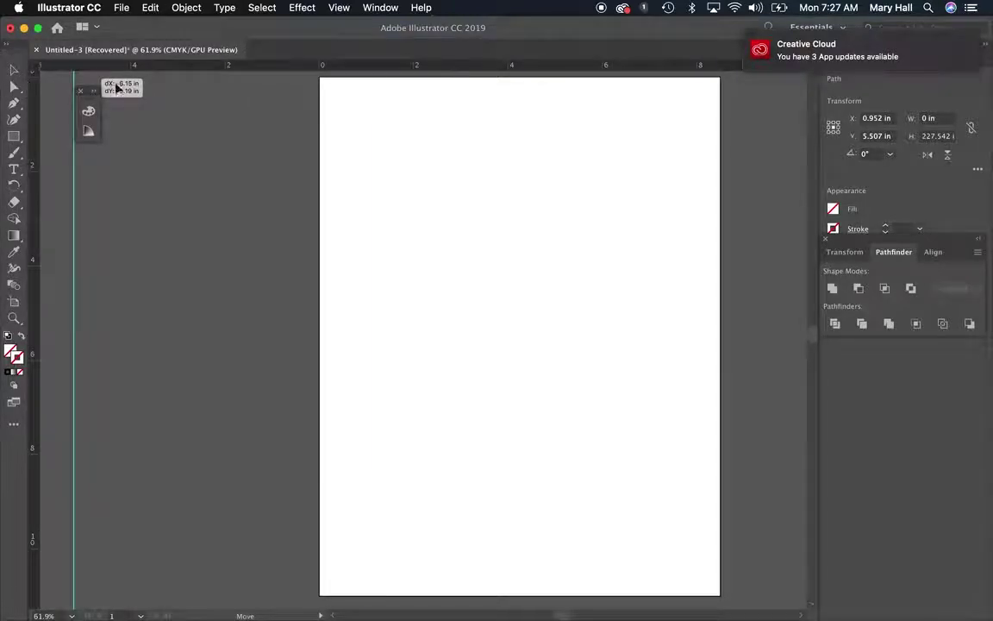
{"action": "key", "text": "Delete"}
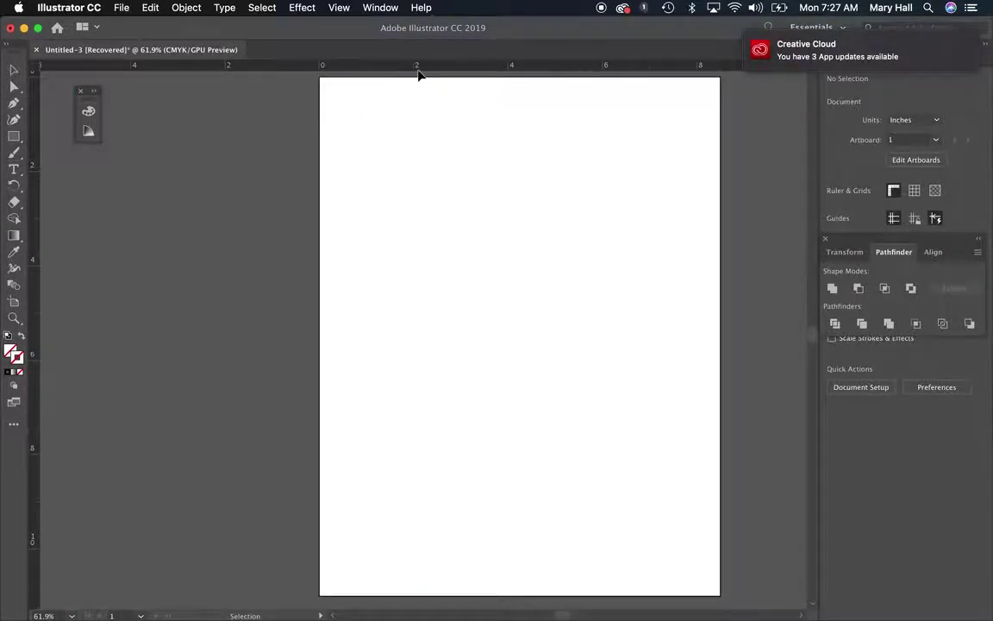
Hide the rulers and show them again
{"action": "left_click", "coordinate": [338, 8]}
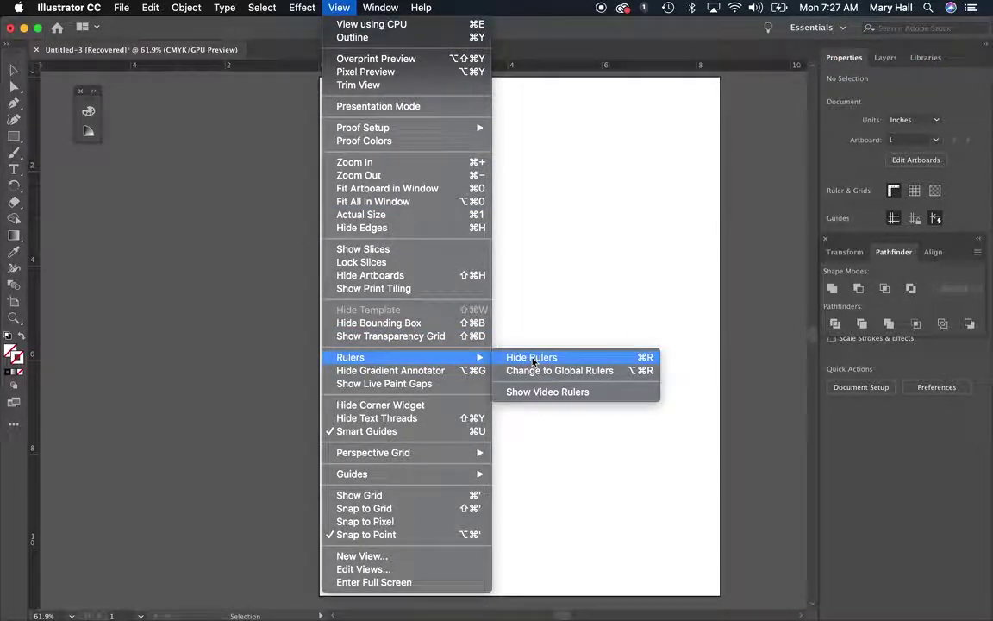
{"action": "left_click", "coordinate": [532, 356]}
{"action": "left_click", "coordinate": [334, 8]}
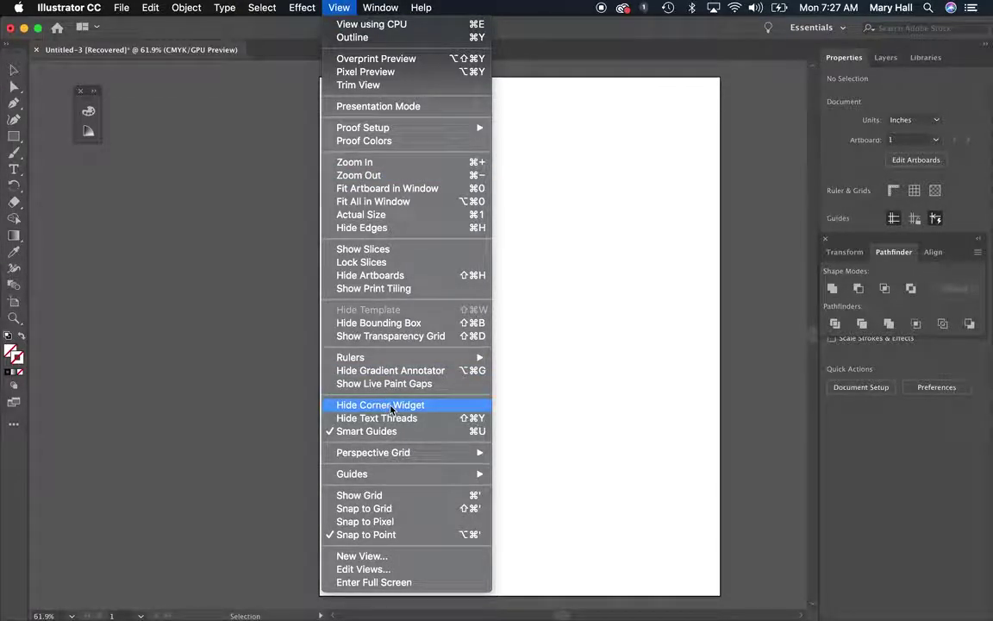
{"action": "mouse_move", "coordinate": [444, 357]}
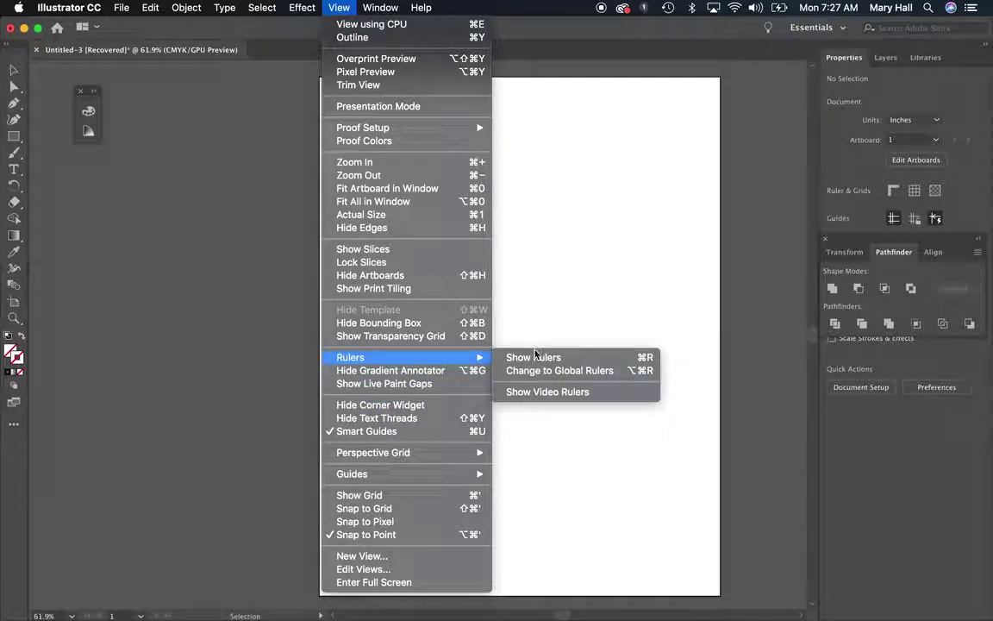
{"action": "left_click", "coordinate": [536, 358]}
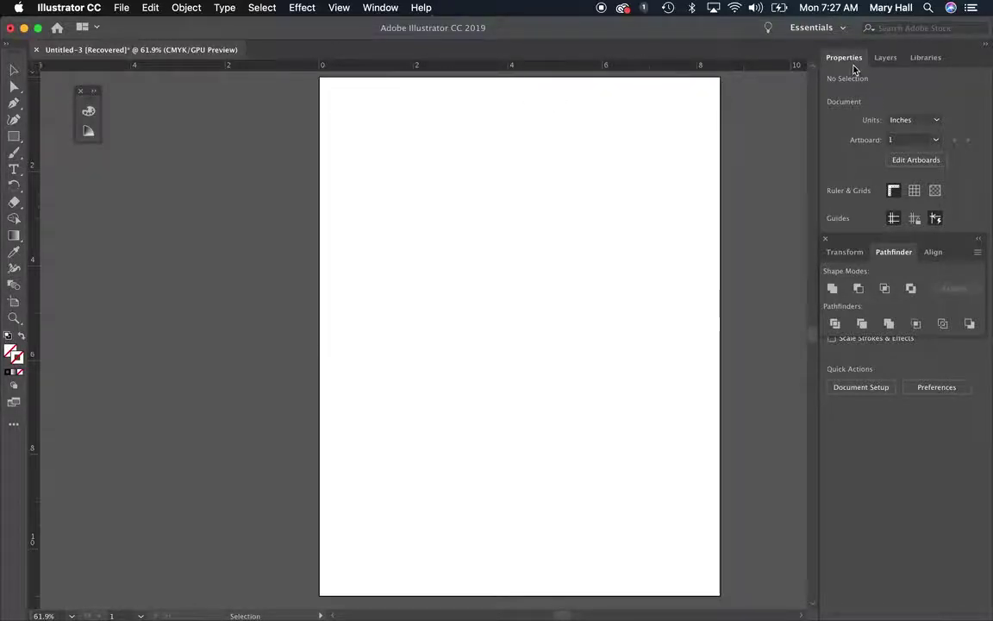
Look through the available document units and leave inches selected
{"action": "left_click", "coordinate": [379, 8]}
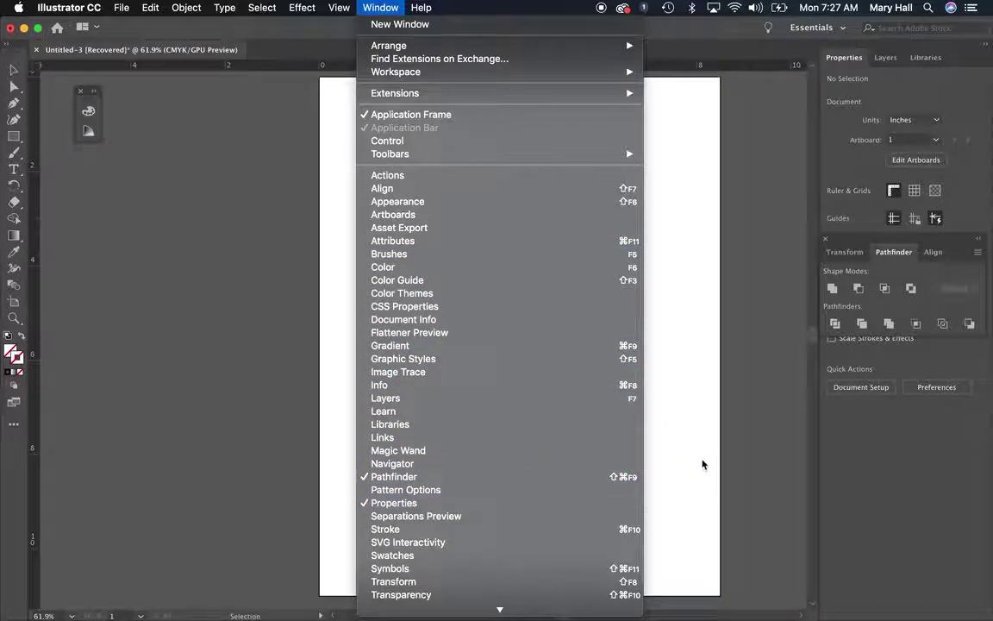
{"action": "left_click", "coordinate": [845, 58]}
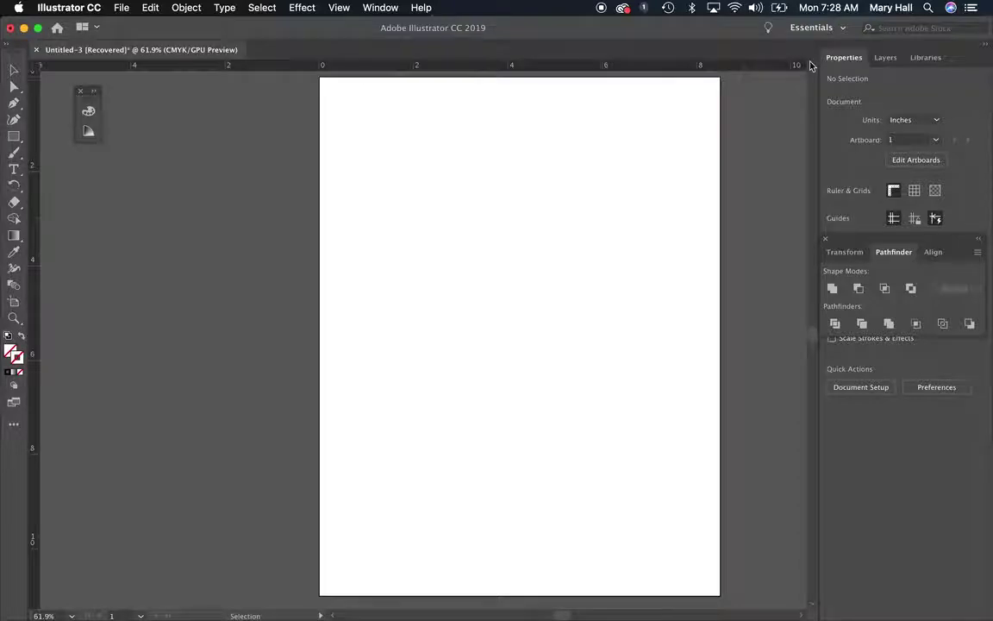
{"action": "left_click", "coordinate": [939, 119]}
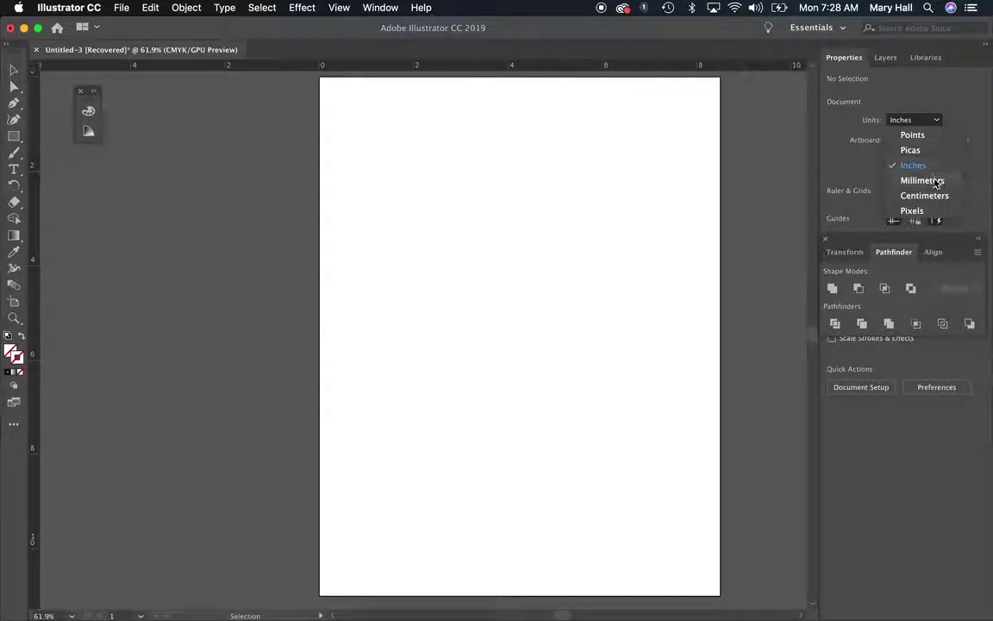
{"action": "left_click", "coordinate": [935, 125]}
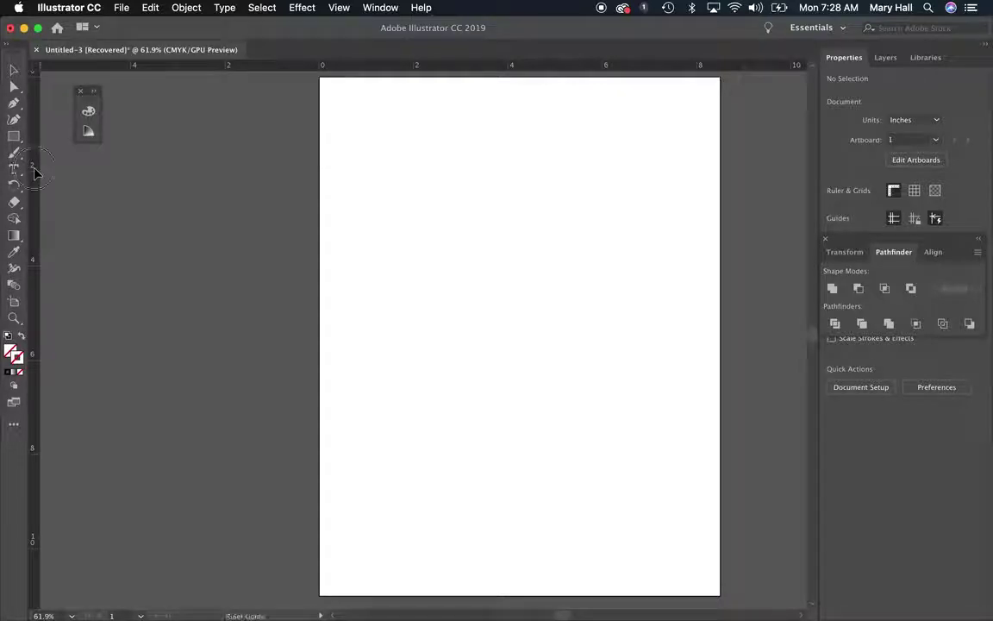
Add a vertical guide and position it at the artboard's horizontal centre, at X 4.25 in
{"action": "left_click_drag", "start_coordinate": [36, 166], "coordinate": [540, 240]}
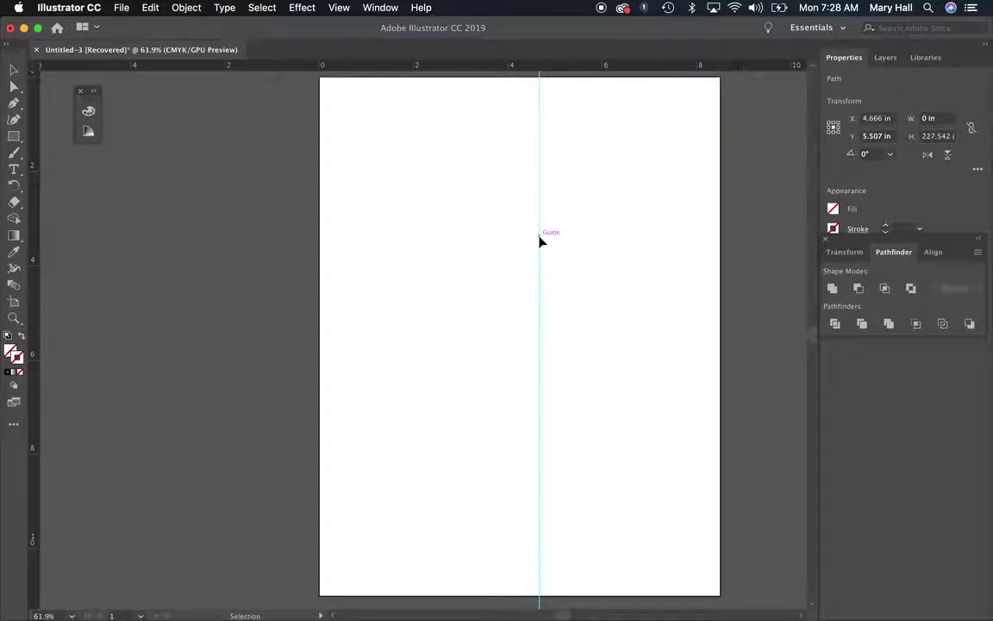
{"action": "left_click_drag", "start_coordinate": [539, 240], "coordinate": [518, 241]}
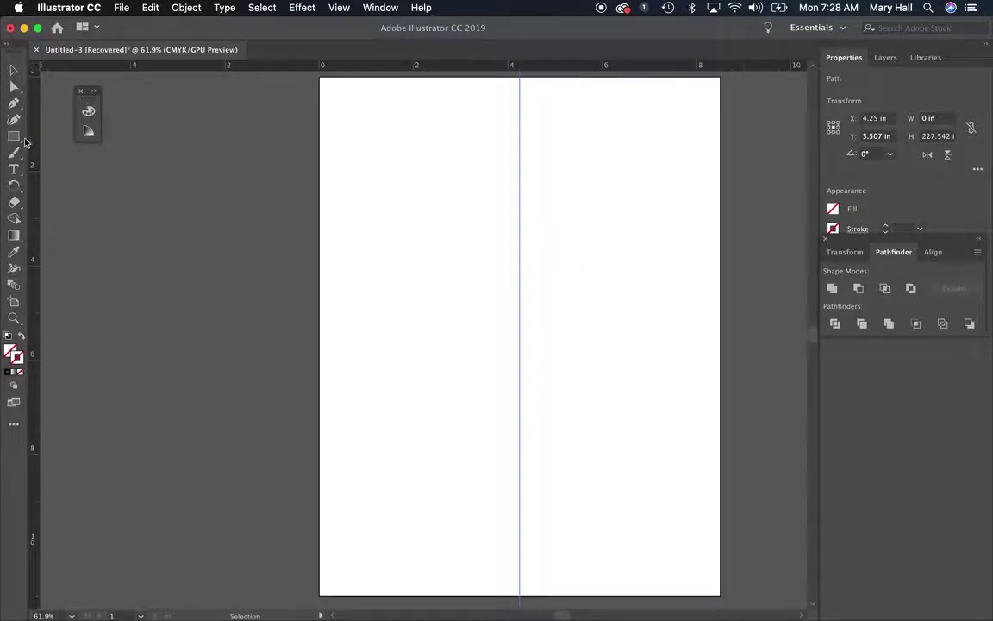
{"action": "left_click", "coordinate": [204, 231]}
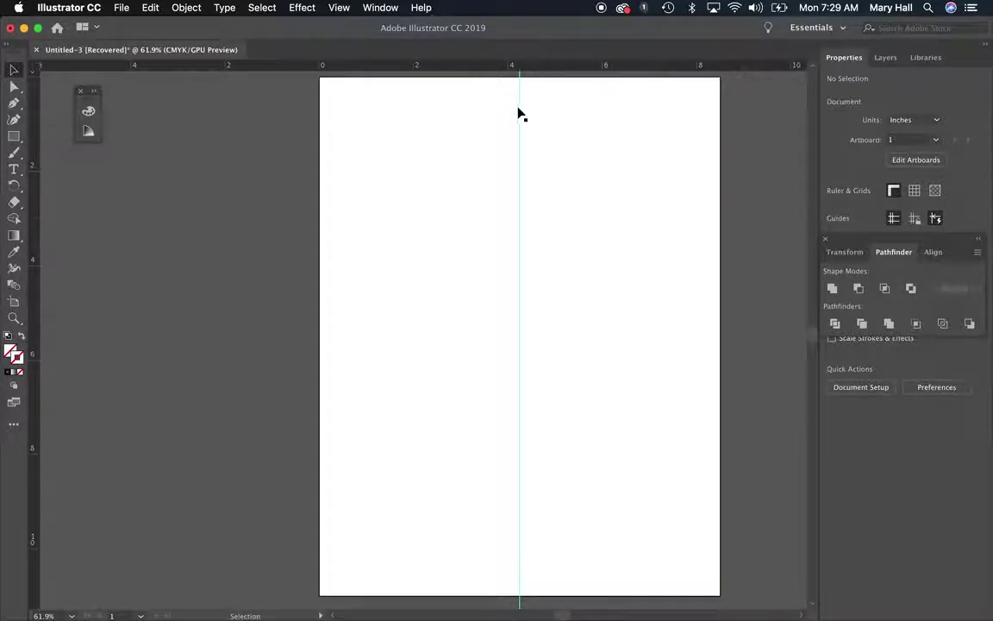
Create a rectangle 3 in wide and 5 in high on the artboard
{"action": "left_click", "coordinate": [15, 139]}
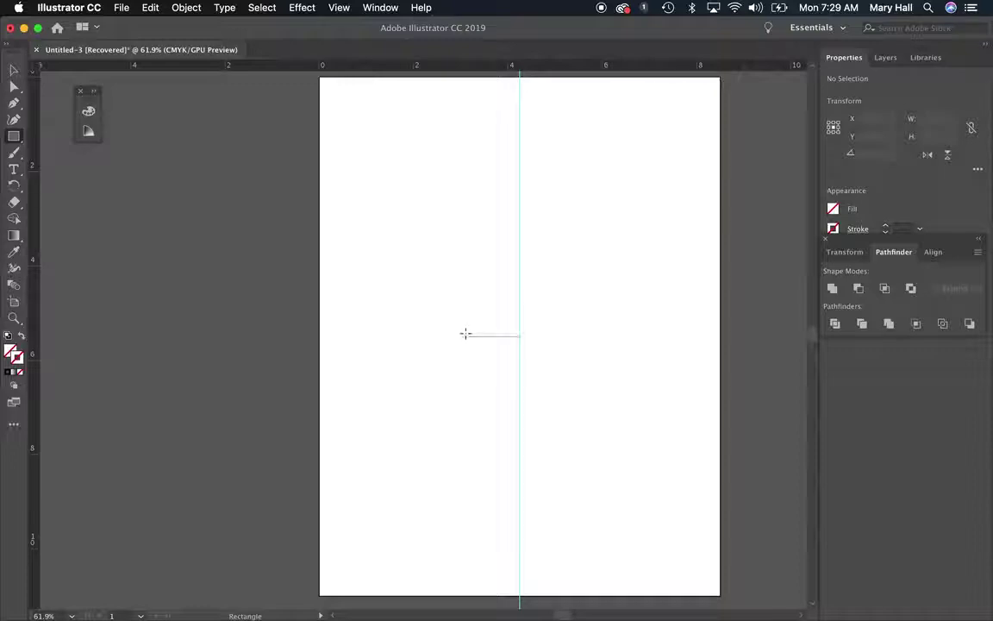
{"action": "left_click", "coordinate": [471, 264]}
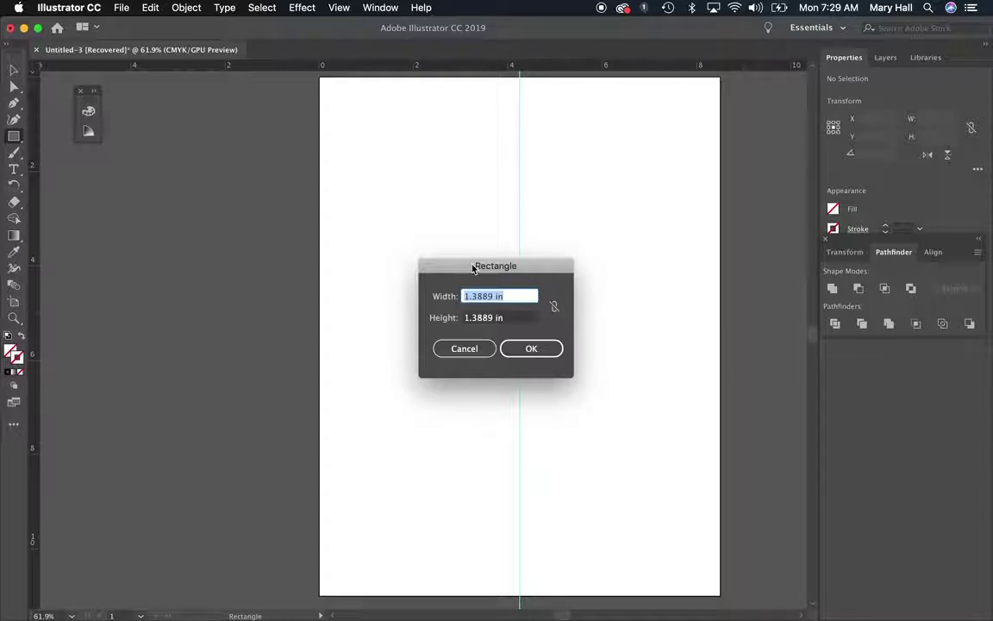
{"action": "type", "text": "3"}
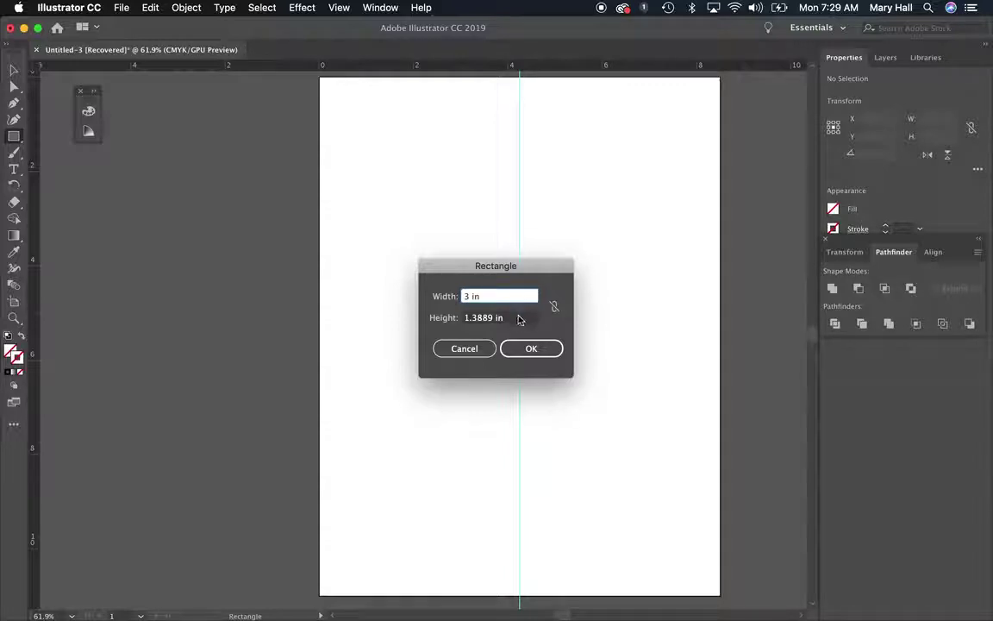
{"action": "left_click", "coordinate": [446, 320]}
{"action": "type", "text": "5 in"}
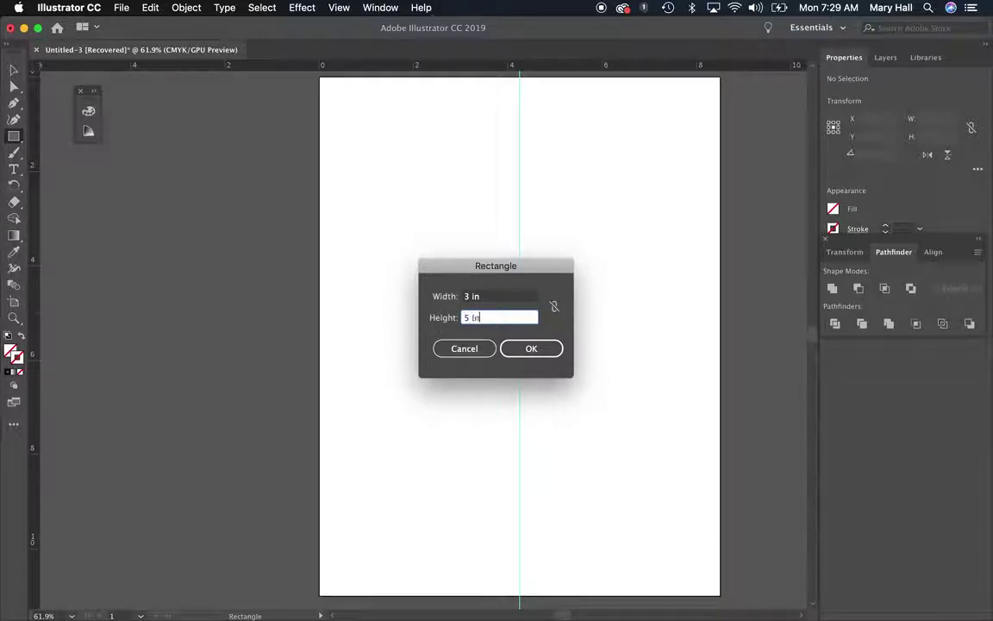
{"action": "left_click", "coordinate": [530, 348]}
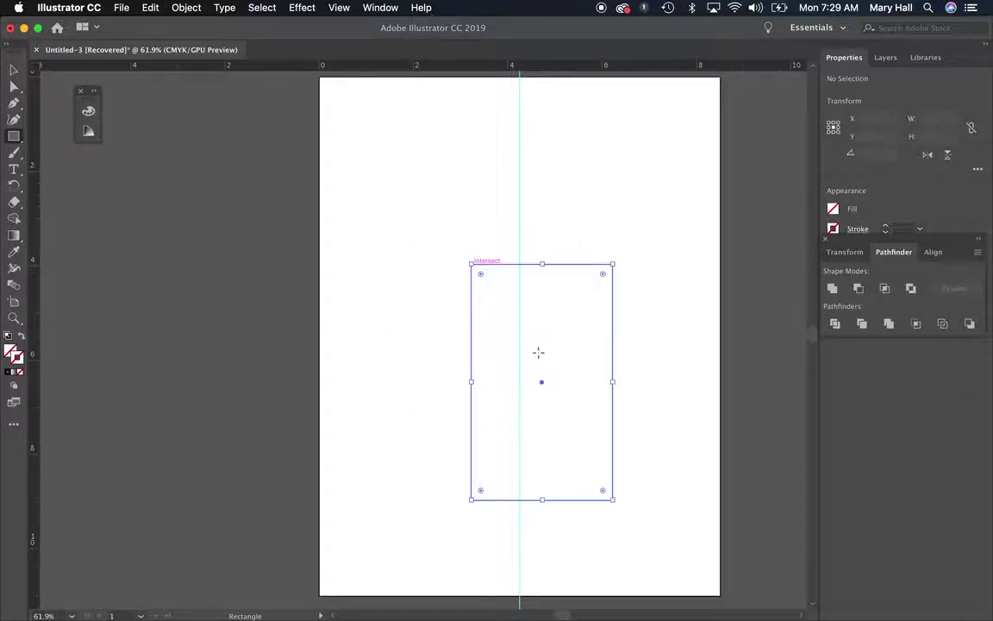
Move the rectangle so its centre sits on the vertical guide at X 4.25 in, Y about 5.1 in
{"action": "left_click", "coordinate": [13, 69]}
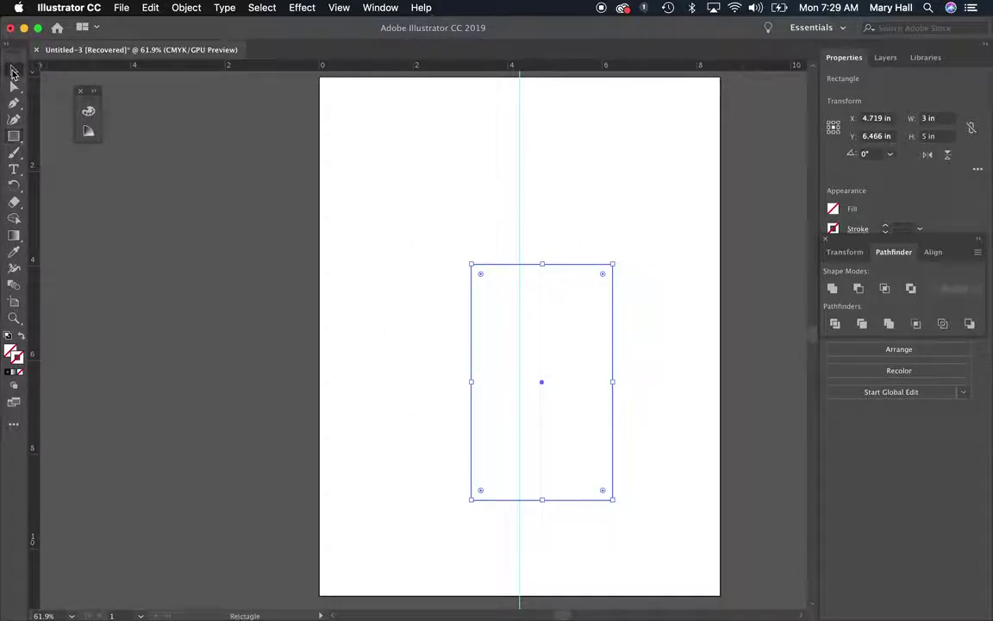
{"action": "left_click_drag", "start_coordinate": [542, 382], "coordinate": [521, 321]}
{"action": "left_click", "coordinate": [614, 357]}
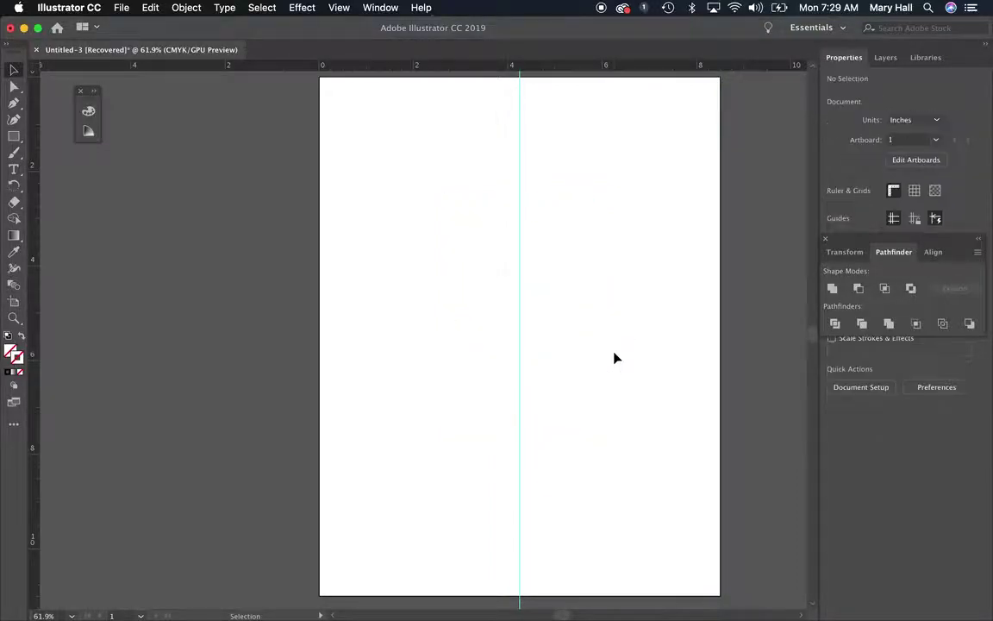
{"action": "left_click", "coordinate": [590, 370]}
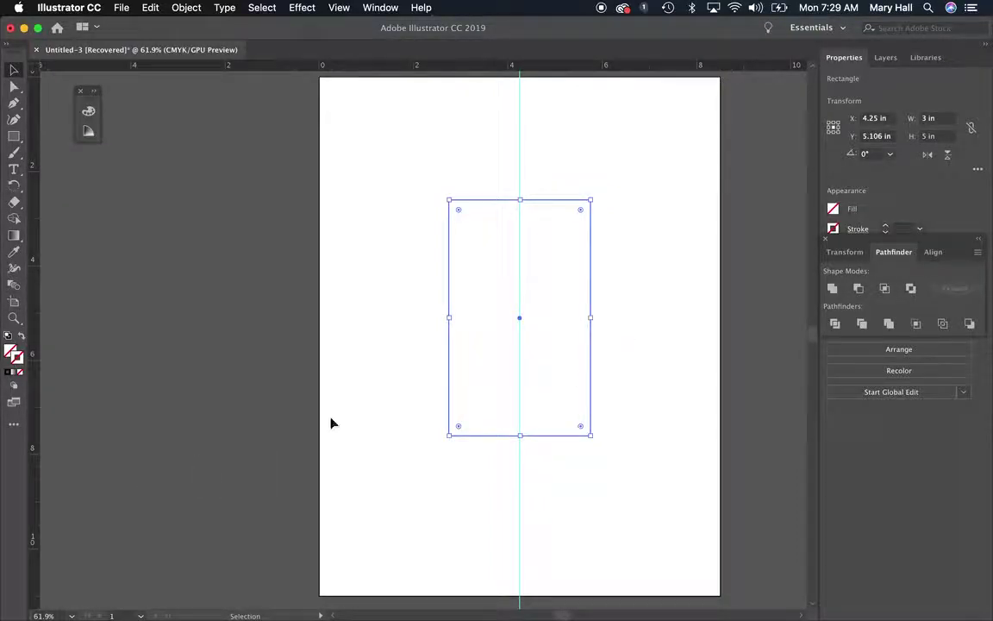
Try to give the rectangle a black fill (000000) with the Color Picker
{"action": "left_click", "coordinate": [12, 352]}
{"action": "double_click", "coordinate": [10, 353]}
{"action": "left_click_drag", "start_coordinate": [355, 315], "coordinate": [311, 412]}
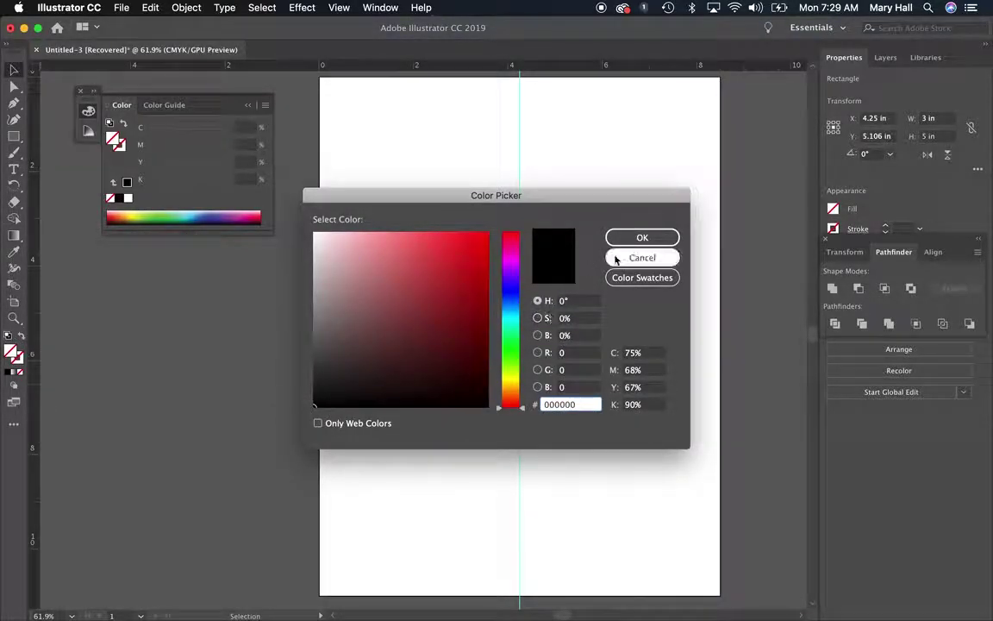
{"action": "left_click", "coordinate": [642, 237]}
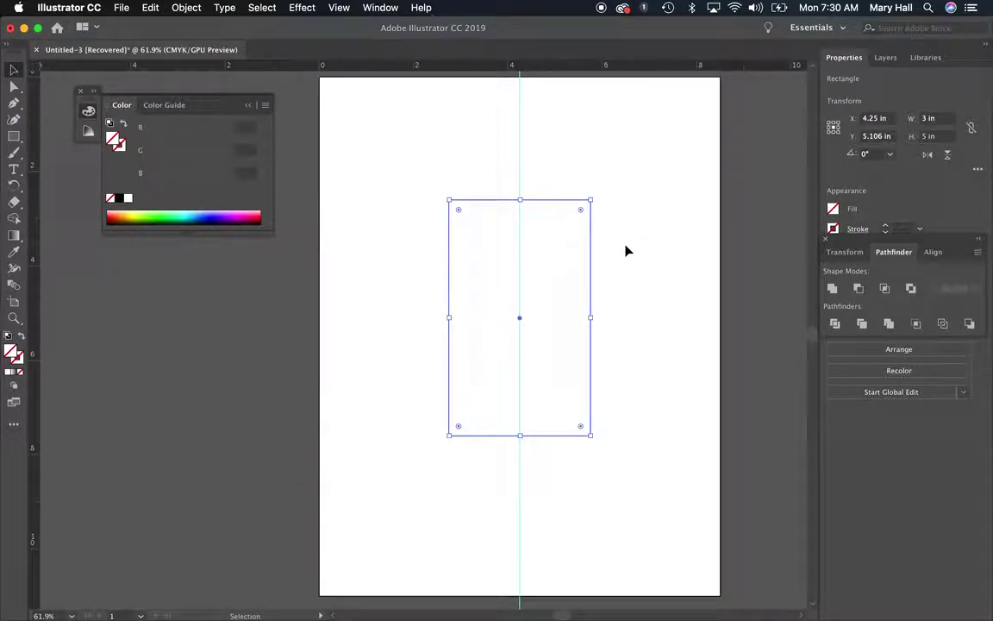
{"action": "left_click", "coordinate": [488, 277]}
{"action": "left_click_drag", "start_coordinate": [416, 205], "coordinate": [470, 279]}
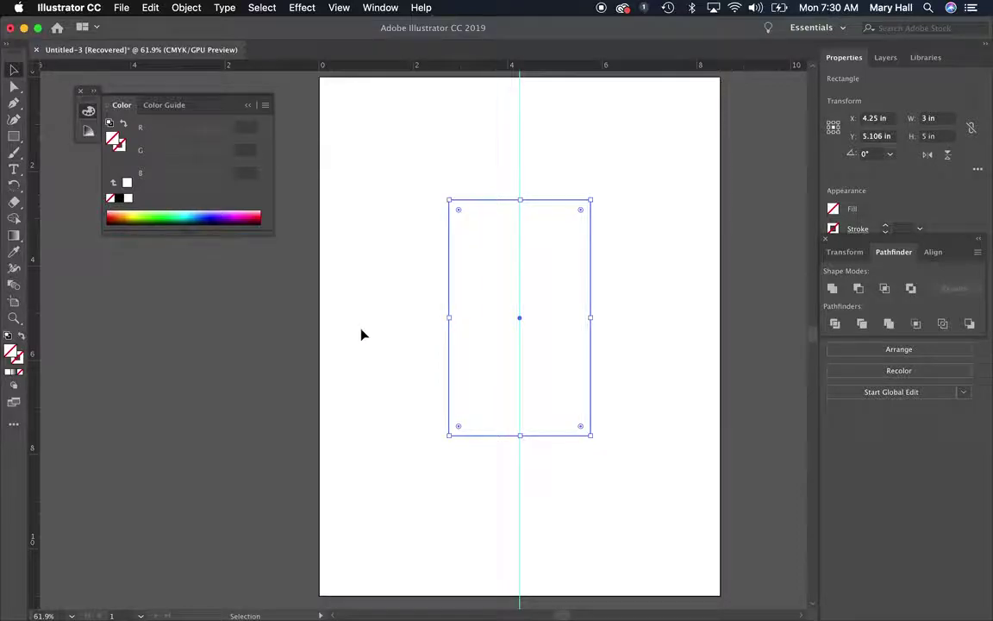
Fill the rectangle with black, then close the floating Pathfinder panel and deselect the shape
{"action": "left_click", "coordinate": [833, 209]}
{"action": "left_click", "coordinate": [711, 258]}
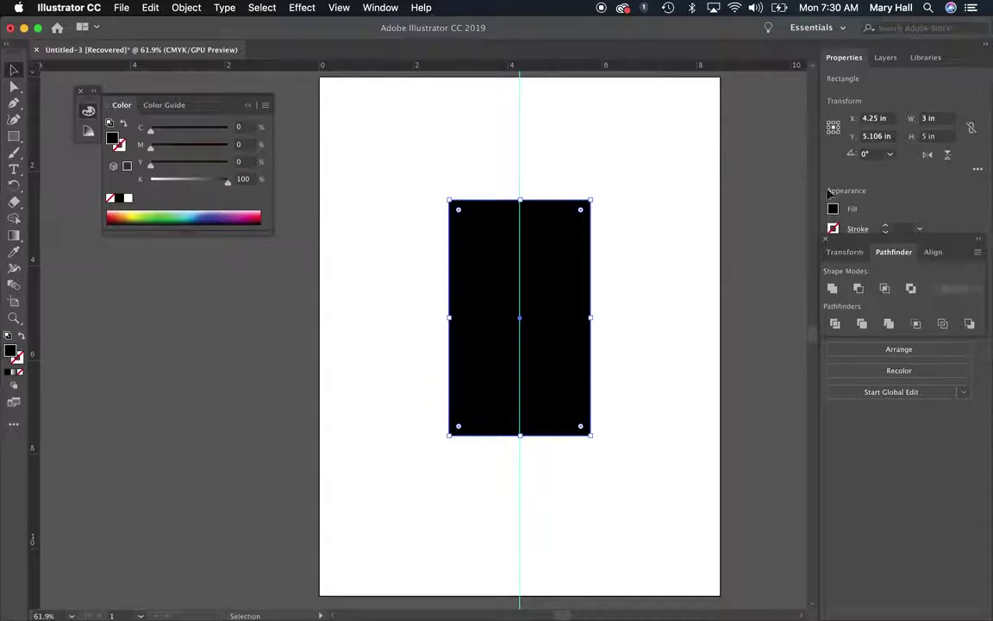
{"action": "left_click", "coordinate": [826, 237]}
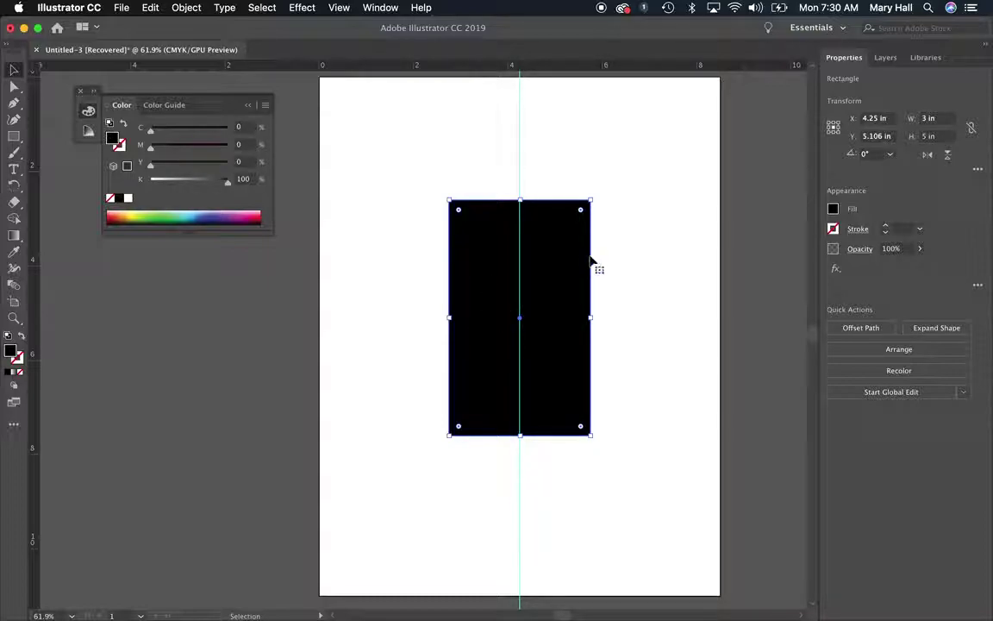
{"action": "left_click", "coordinate": [601, 293]}
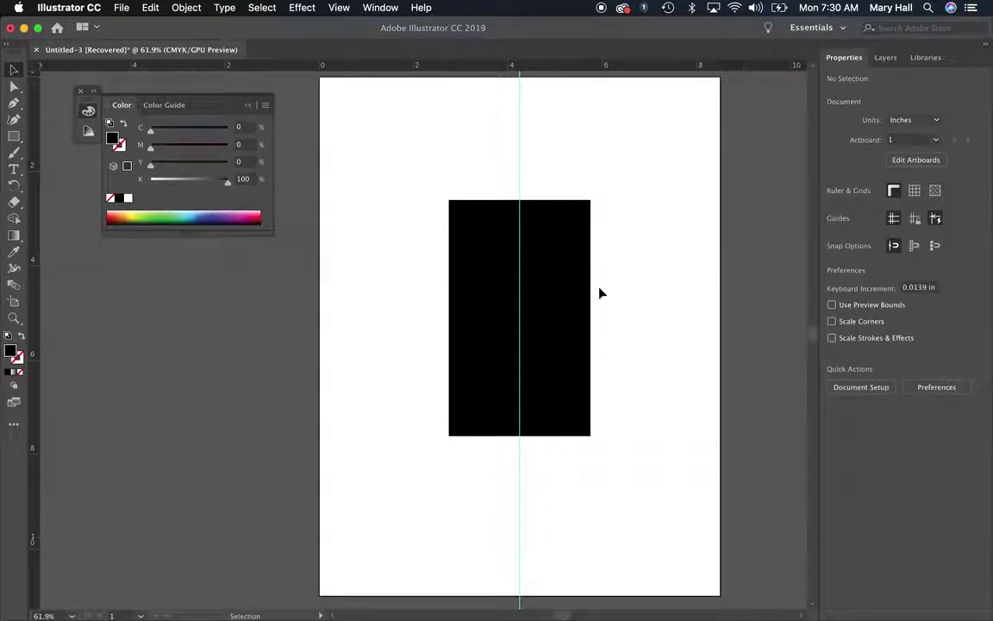
Move the black rectangle off the guide to about X 4.46 in, Y 5.37 in
{"action": "mouse_move", "coordinate": [554, 277]}
{"action": "left_mouse_down"}
{"action": "mouse_move", "coordinate": [575, 282]}
{"action": "mouse_move", "coordinate": [563, 269]}
{"action": "mouse_move", "coordinate": [558, 277]}
{"action": "left_mouse_up"}
{"action": "right_click", "coordinate": [561, 287]}
{"action": "left_click", "coordinate": [561, 287]}
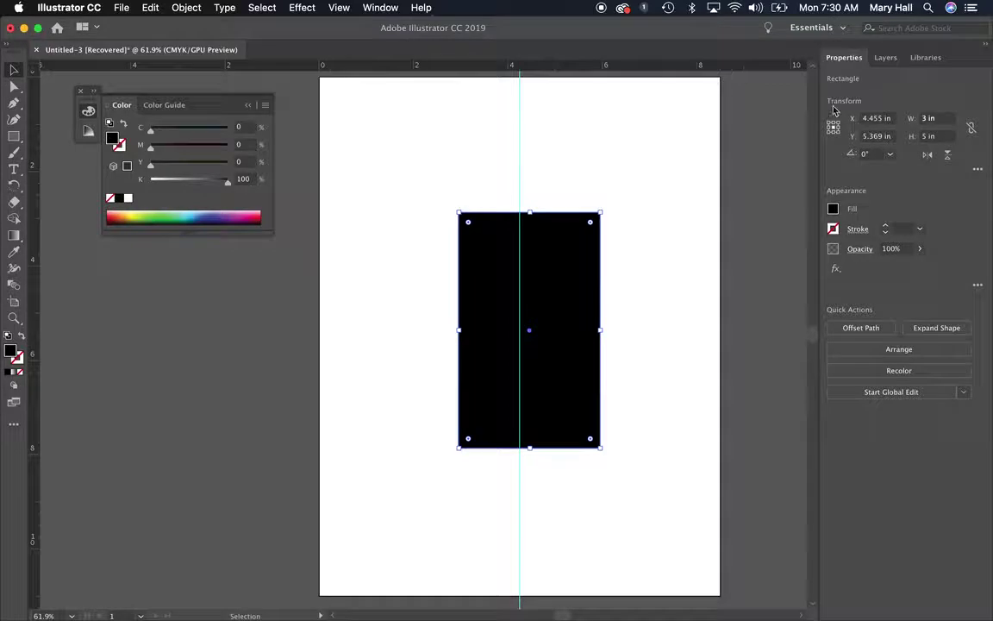
Show the Align options and try to align the rectangle to the horizontal centre
{"action": "left_click", "coordinate": [381, 8]}
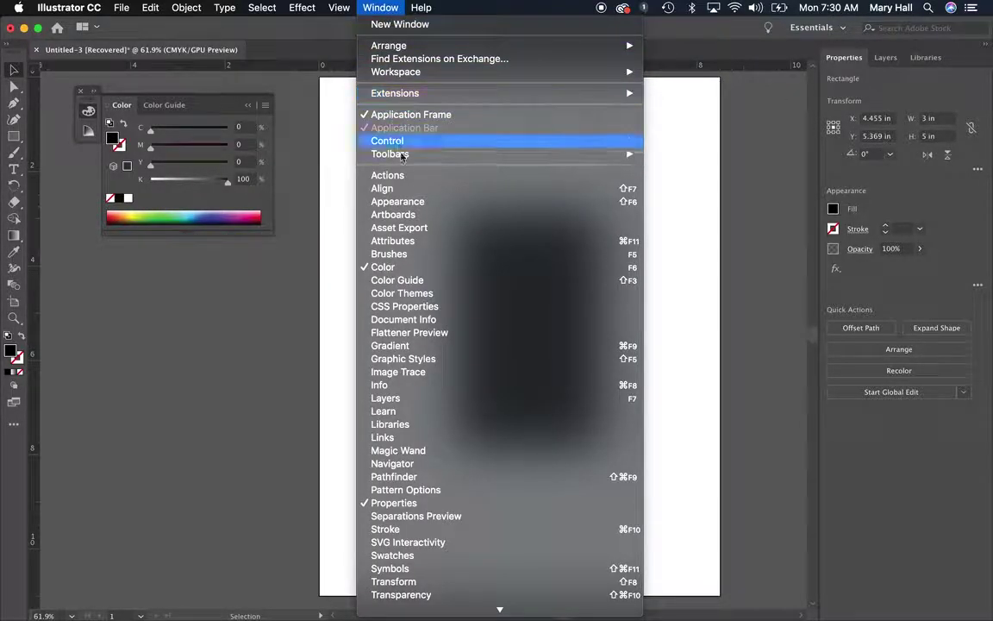
{"action": "left_click", "coordinate": [397, 187]}
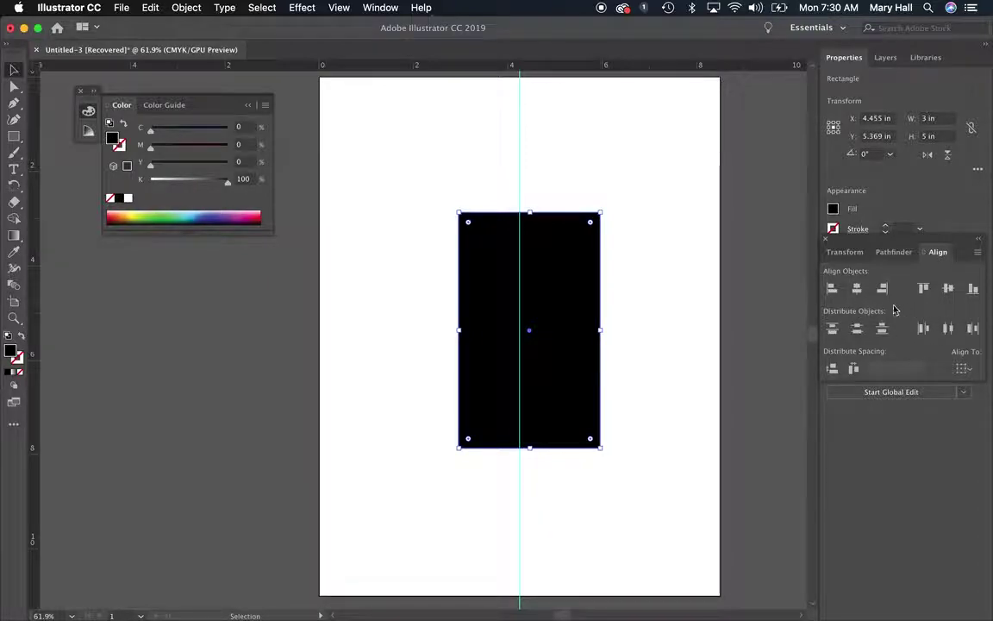
{"action": "left_click", "coordinate": [863, 291]}
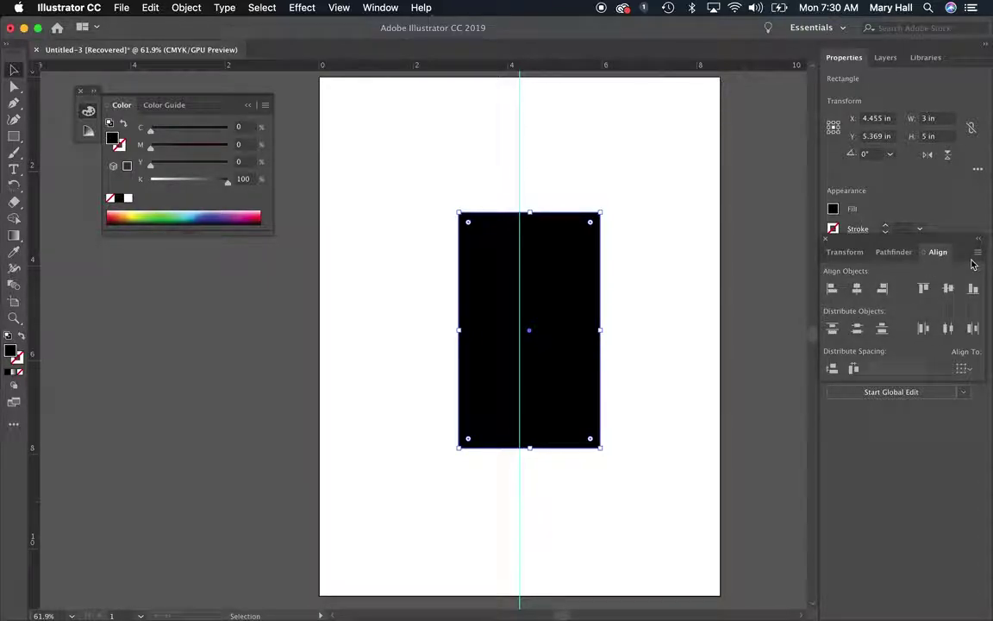
Try to align the rectangle and the vertical guide together on their horizontal centres, and undo the alignment
{"action": "left_click", "coordinate": [687, 299]}
{"action": "right_click", "coordinate": [683, 299]}
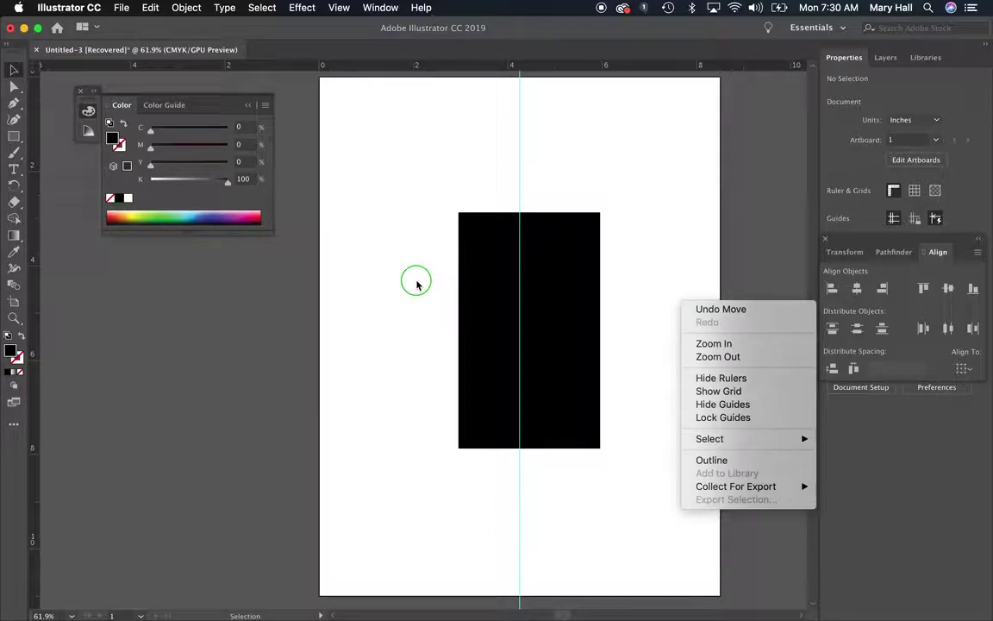
{"action": "left_click", "coordinate": [414, 279]}
{"action": "left_click_drag", "start_coordinate": [428, 240], "coordinate": [663, 337]}
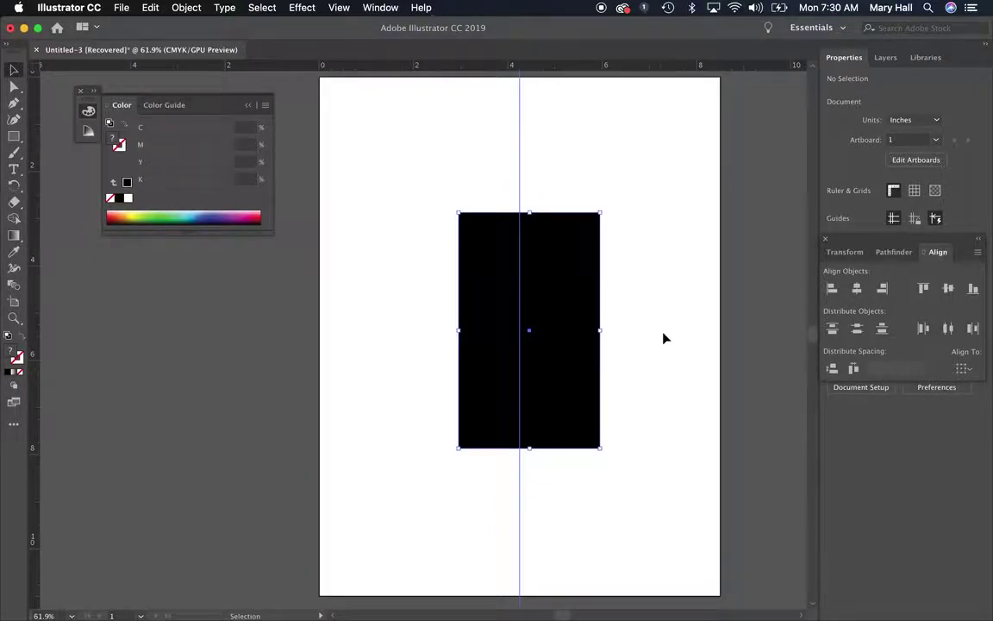
{"action": "left_click", "coordinate": [857, 293]}
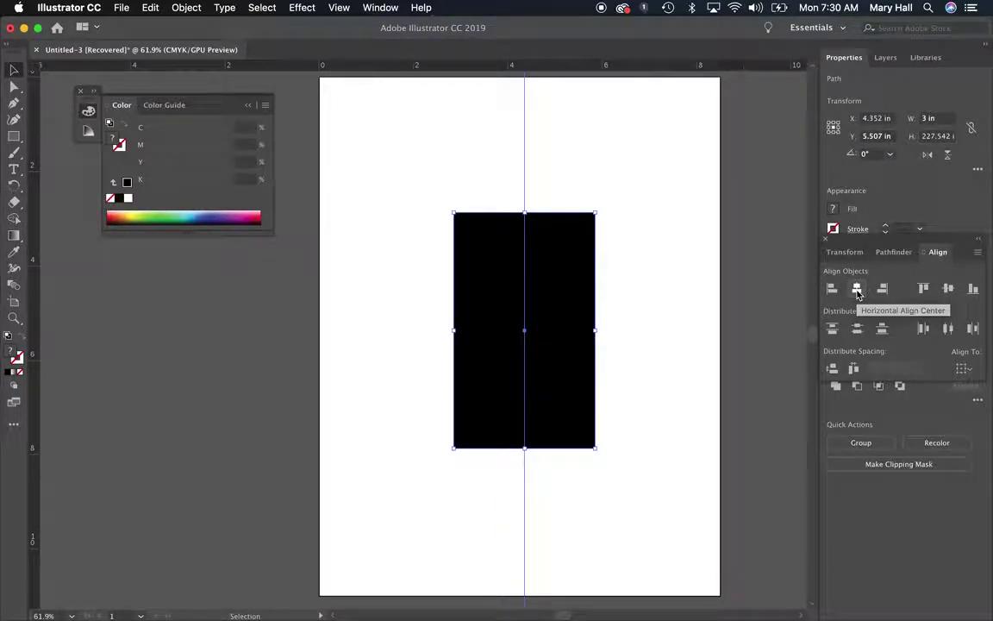
{"action": "key", "text": "super+z"}
{"action": "left_click", "coordinate": [737, 338]}
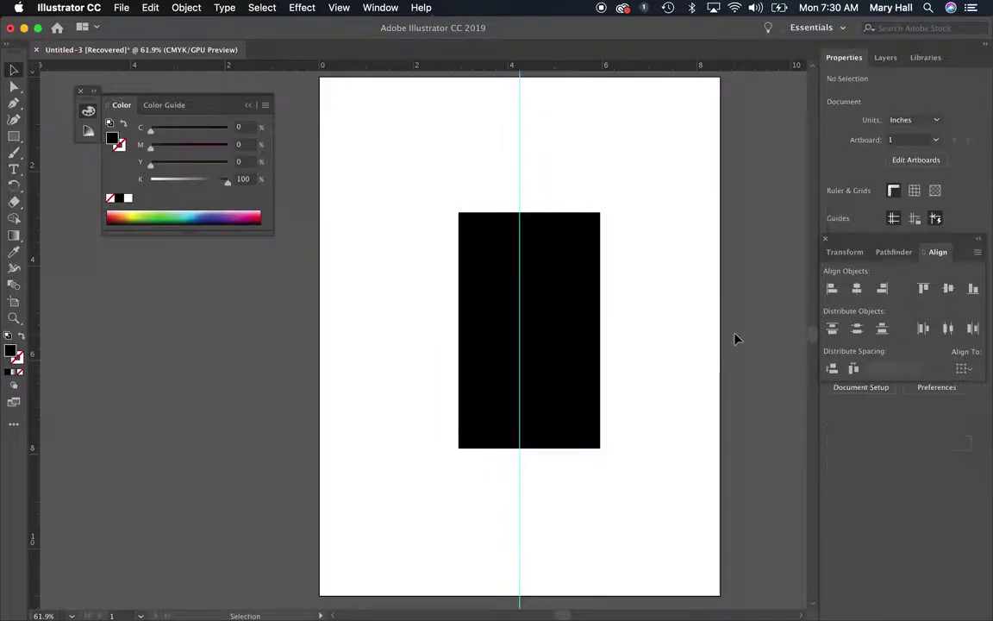
Set alignment to the artboard with the Align options shown, and centre the black rectangle horizontally on it
{"action": "left_click", "coordinate": [581, 373]}
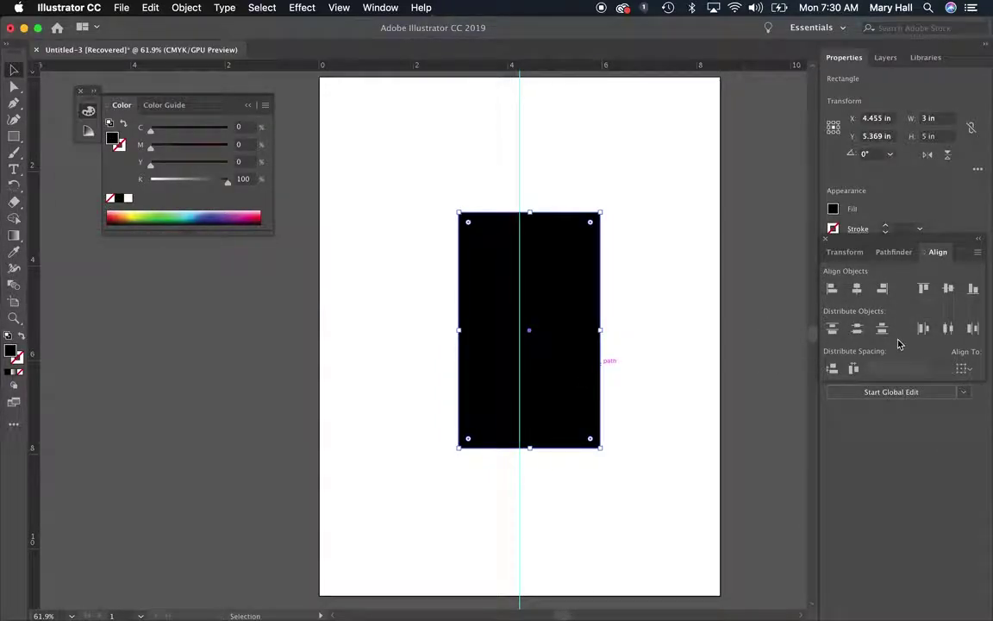
{"action": "left_click", "coordinate": [977, 253]}
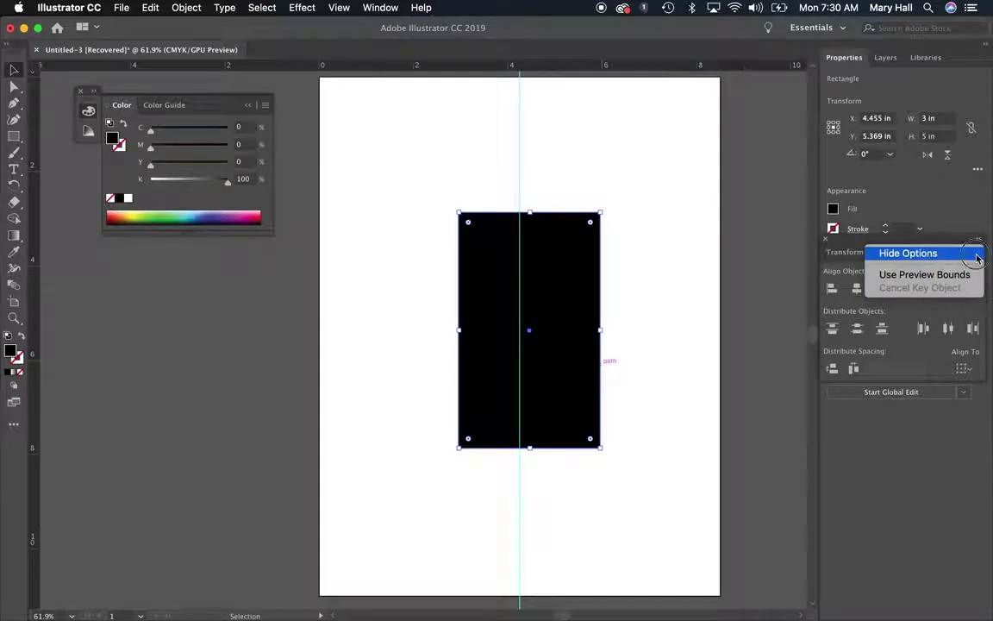
{"action": "left_click", "coordinate": [977, 255]}
{"action": "left_click", "coordinate": [977, 253]}
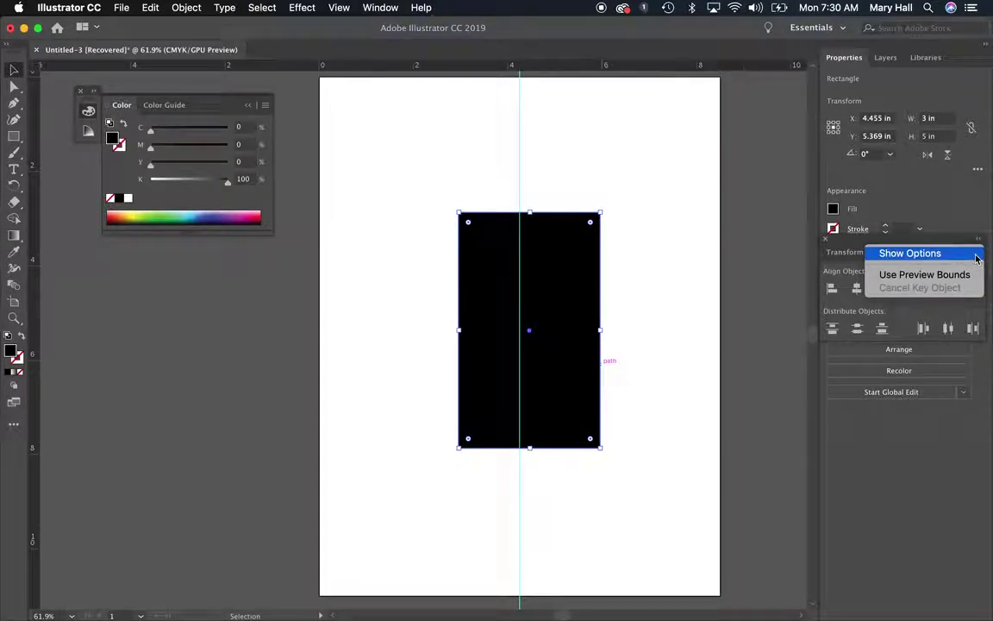
{"action": "left_click", "coordinate": [976, 255]}
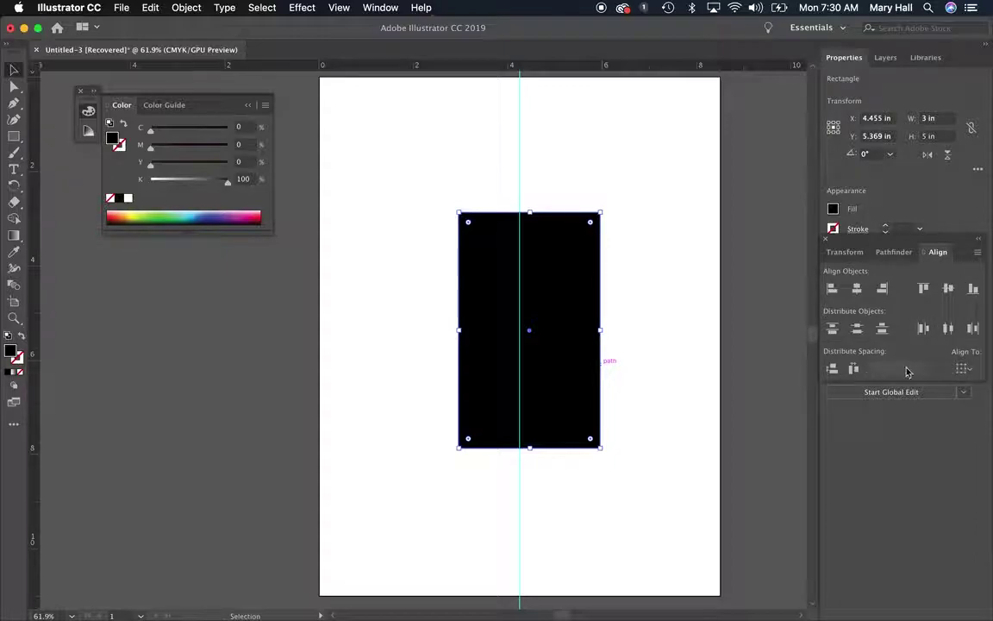
{"action": "left_click", "coordinate": [963, 371]}
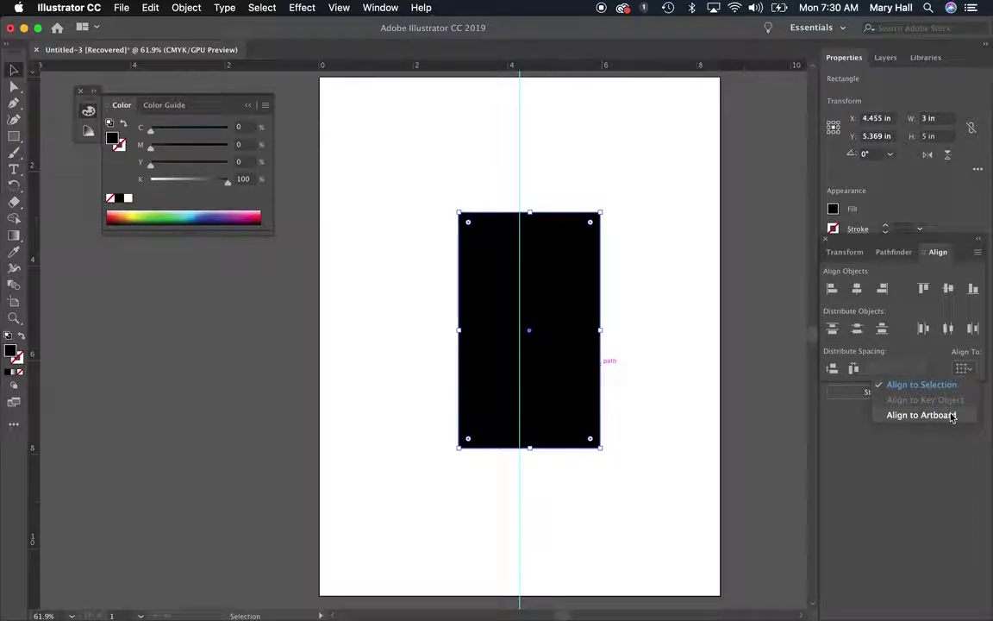
{"action": "left_click", "coordinate": [921, 414]}
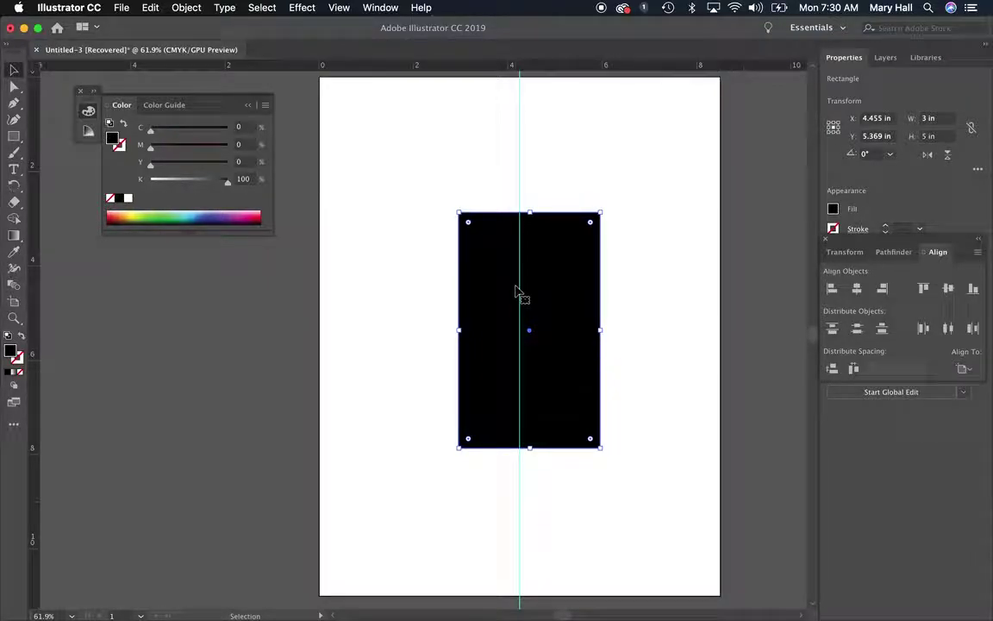
{"action": "left_click", "coordinate": [857, 289]}
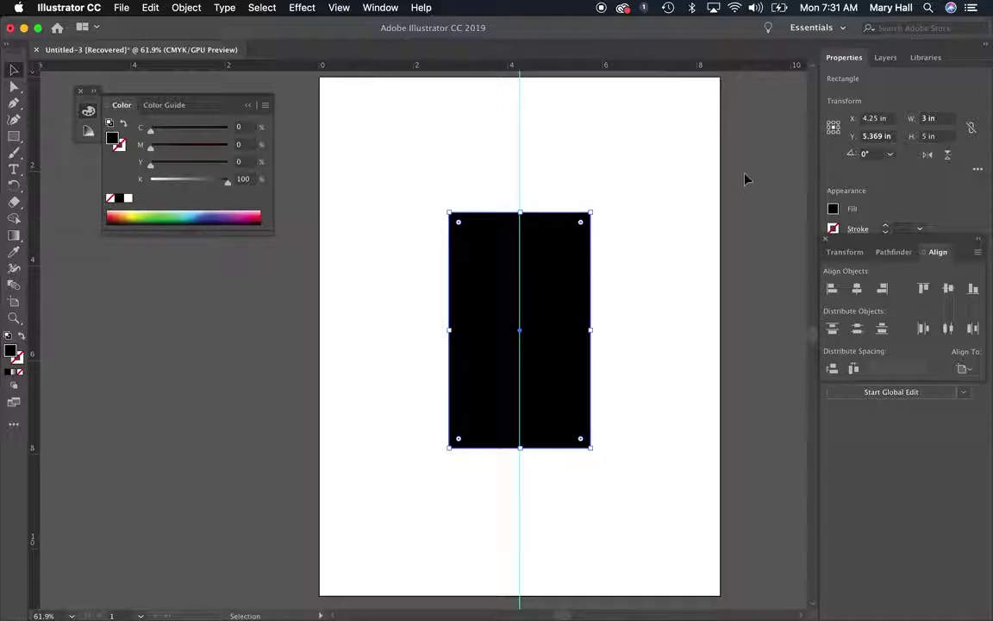
Centre the black rectangle vertically on the artboard, and collapse the Color panel
{"action": "left_click", "coordinate": [700, 512]}
{"action": "left_click", "coordinate": [574, 332]}
{"action": "left_click", "coordinate": [966, 370]}
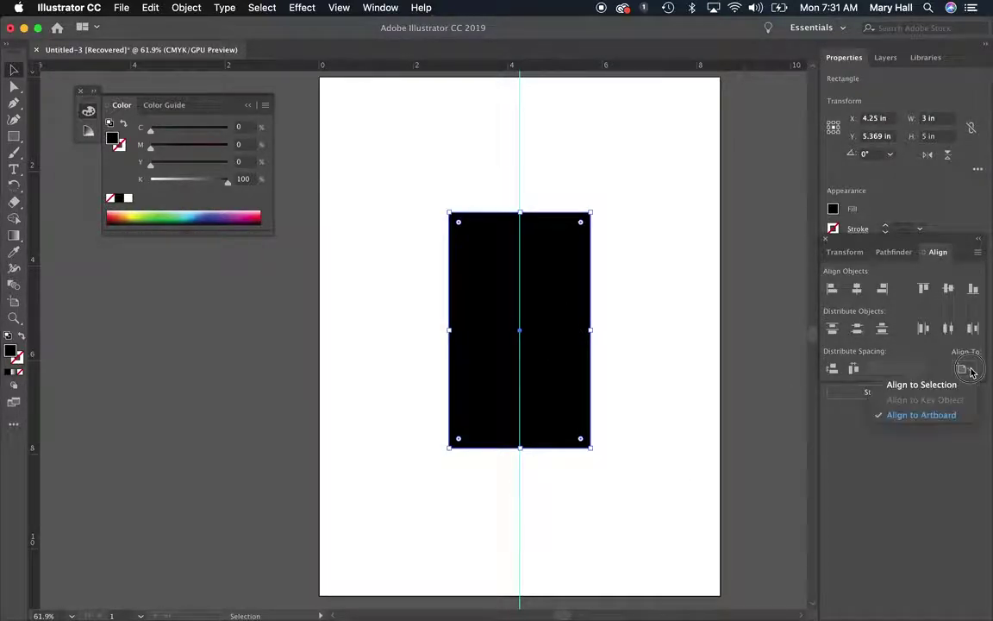
{"action": "left_click", "coordinate": [971, 371]}
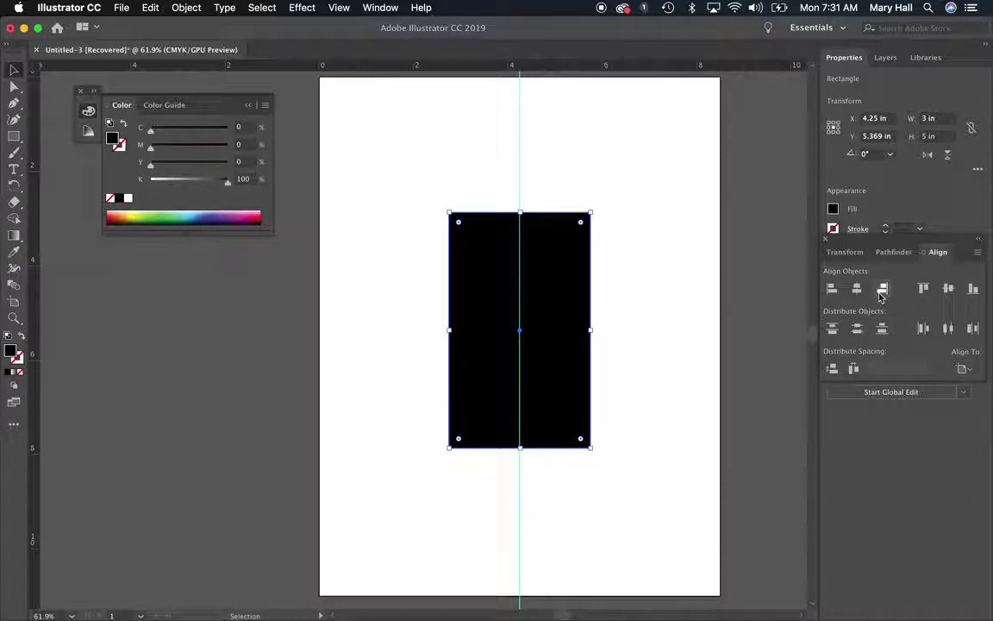
{"action": "left_click", "coordinate": [949, 290]}
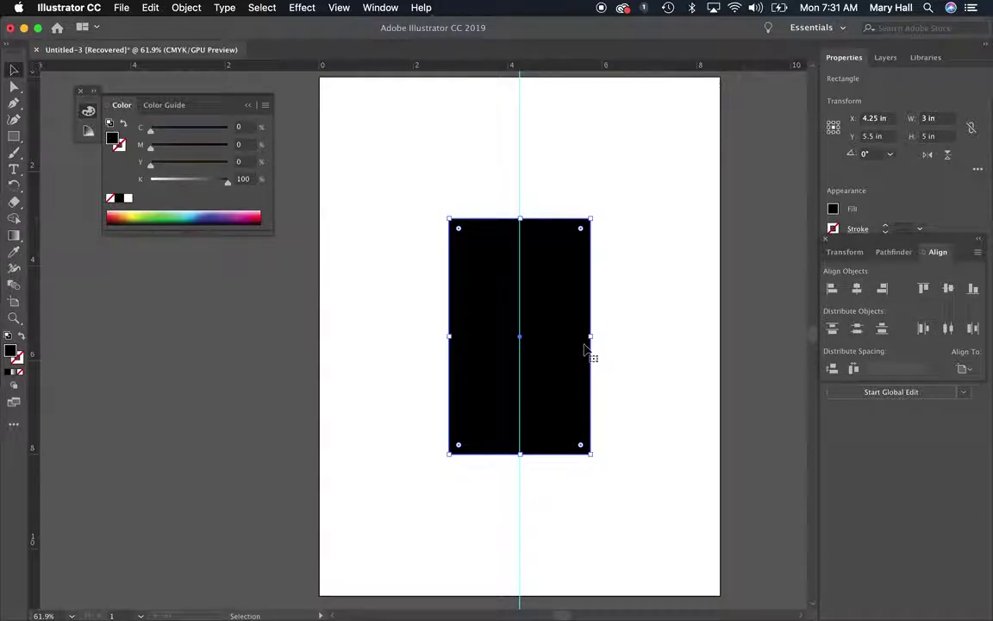
{"action": "left_click", "coordinate": [682, 371]}
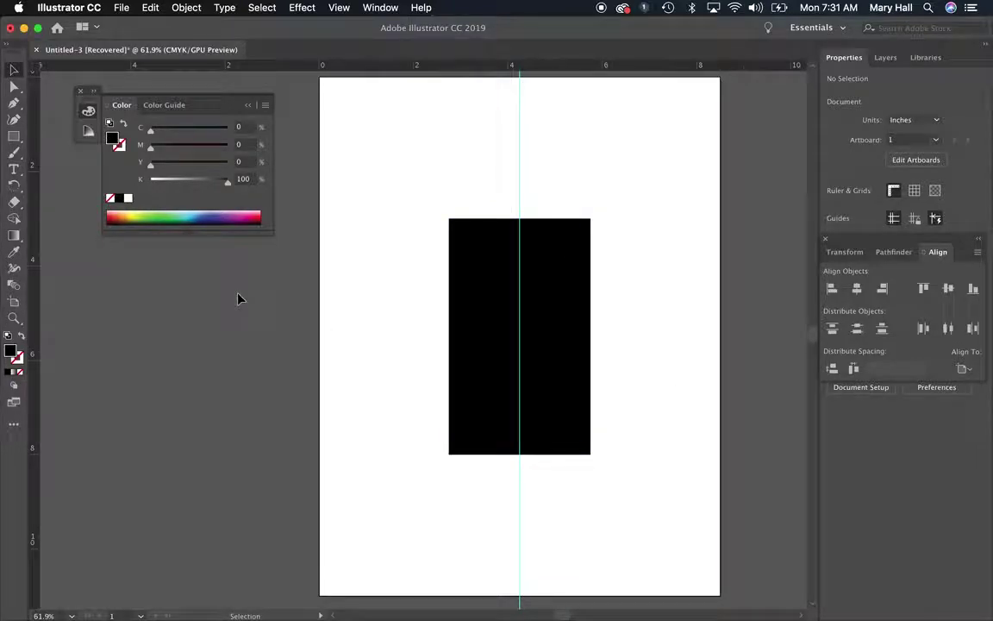
{"action": "left_click", "coordinate": [251, 106]}
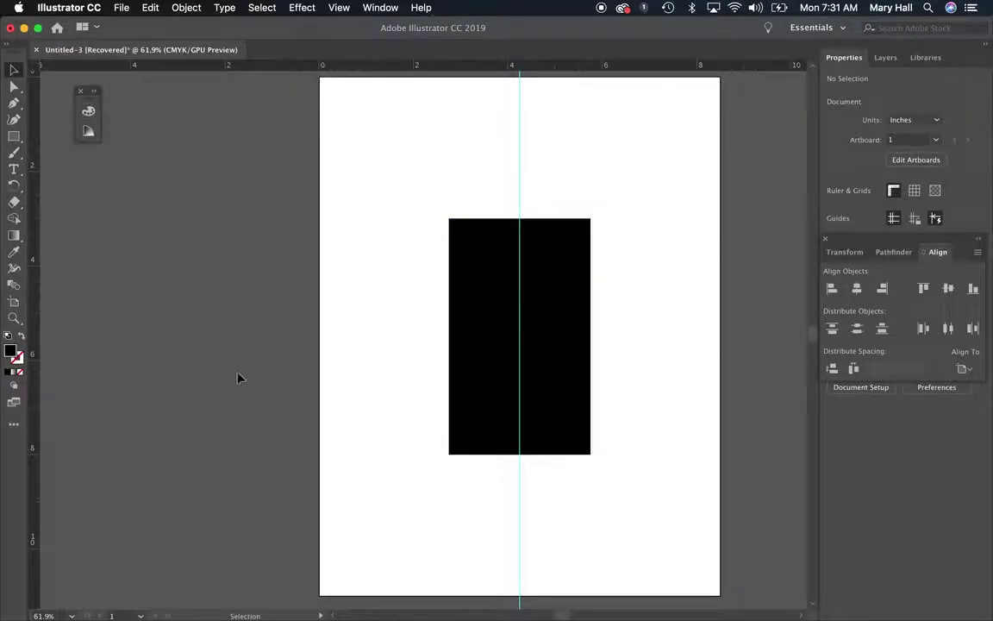
Draw an open wavy band with the Pen tool across the rectangle's upper-left edge, ending outside it at about X 1.73 in, Y 4.19 in
{"action": "left_click", "coordinate": [13, 104]}
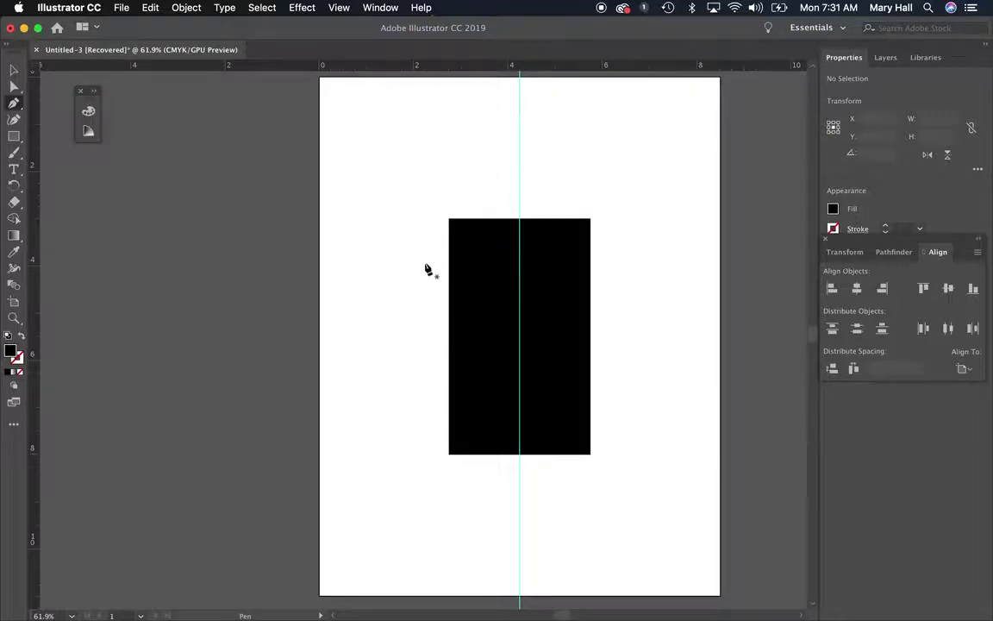
{"action": "left_click", "coordinate": [407, 219]}
{"action": "left_click_drag", "start_coordinate": [425, 236], "coordinate": [505, 240]}
{"action": "left_click", "coordinate": [473, 226]}
{"action": "left_click", "coordinate": [505, 224]}
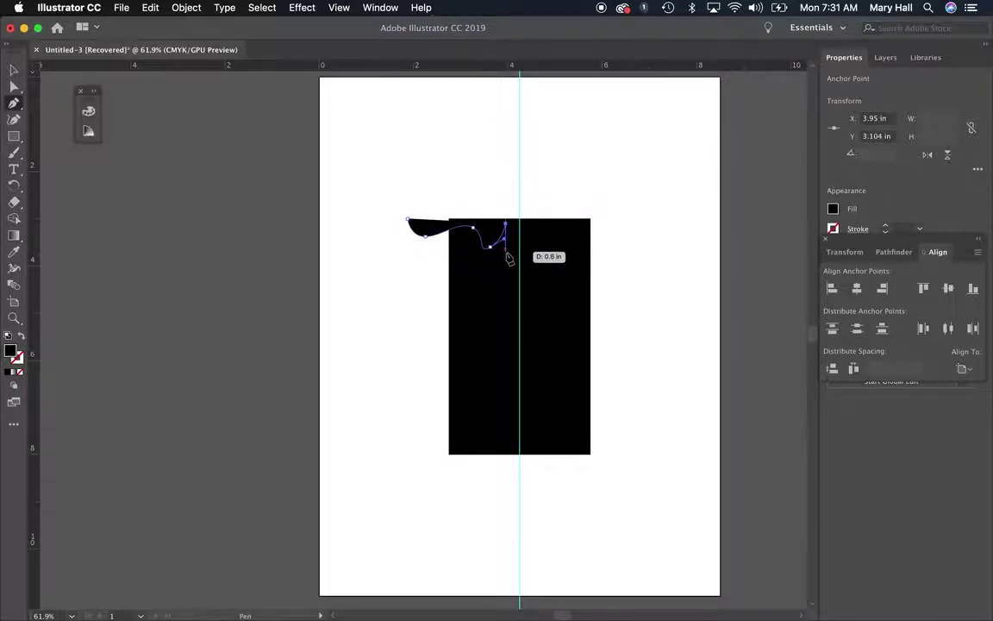
{"action": "left_click", "coordinate": [505, 257]}
{"action": "left_click_drag", "start_coordinate": [480, 257], "coordinate": [433, 271]}
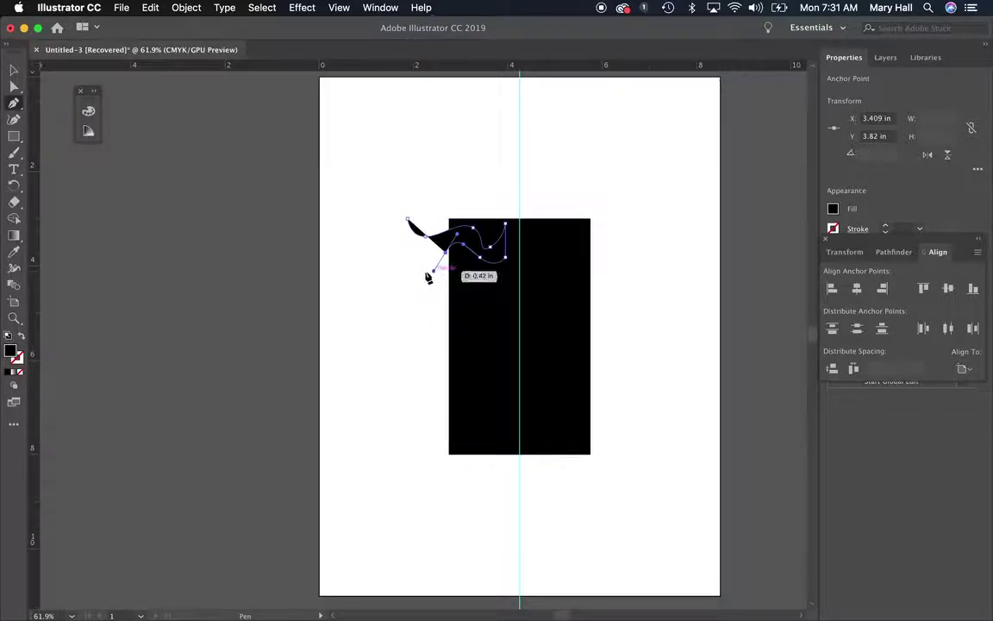
{"action": "left_click", "coordinate": [401, 275]}
{"action": "left_click", "coordinate": [401, 277]}
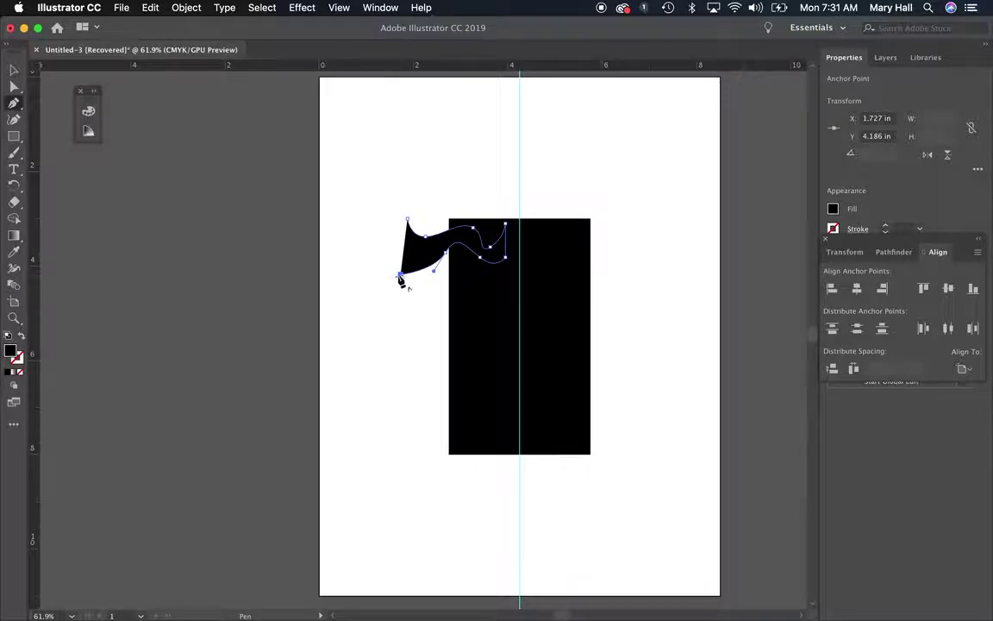
Set the wavy path's fill to none and its stroke to white, deselect it and collapse the Color panel
{"action": "double_click", "coordinate": [12, 351]}
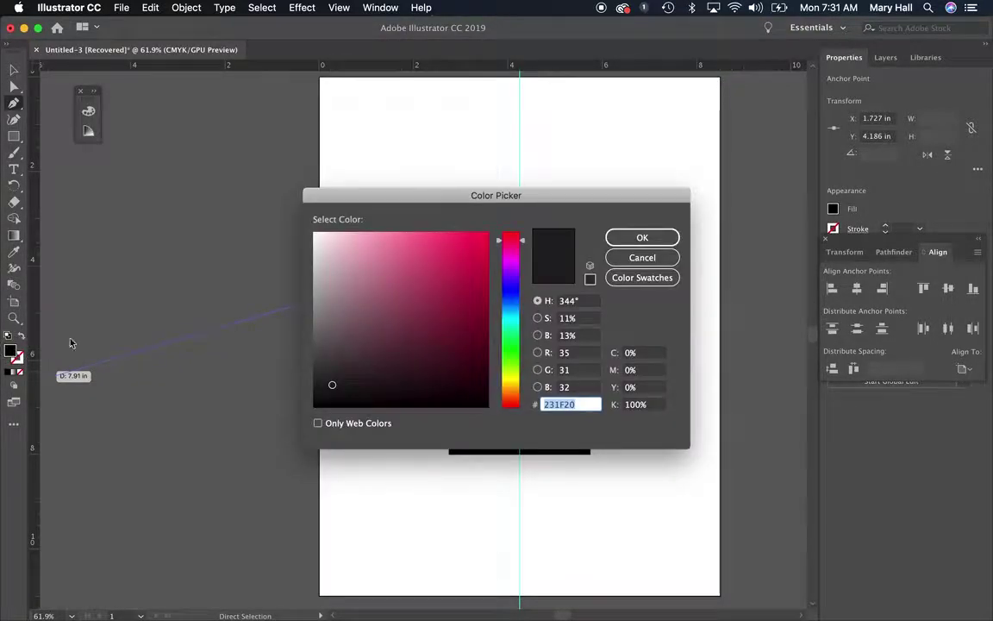
{"action": "left_click", "coordinate": [642, 258]}
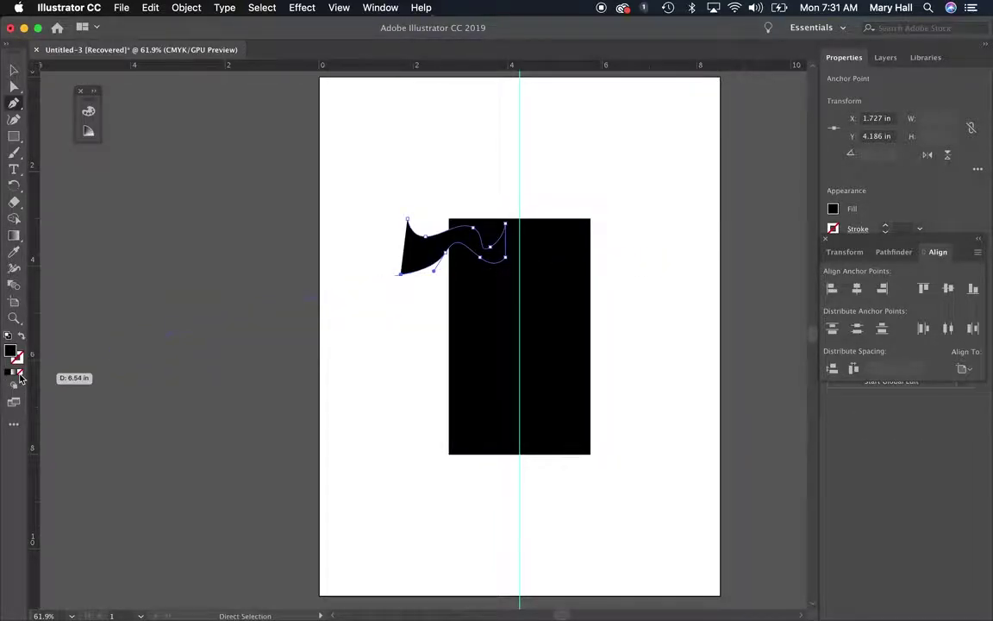
{"action": "left_click", "coordinate": [20, 374]}
{"action": "left_click", "coordinate": [18, 360]}
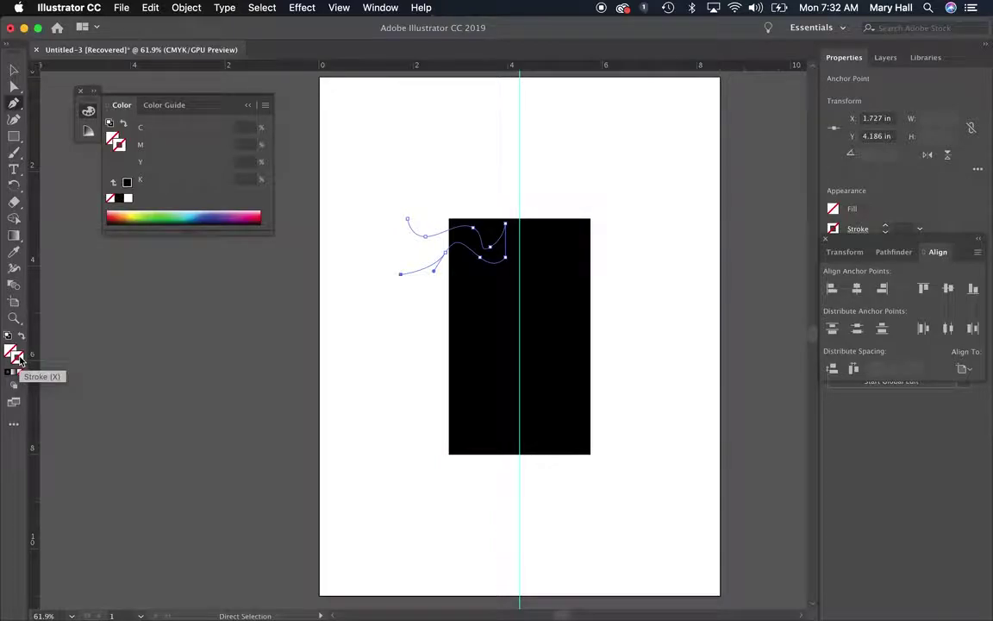
{"action": "left_click", "coordinate": [129, 199]}
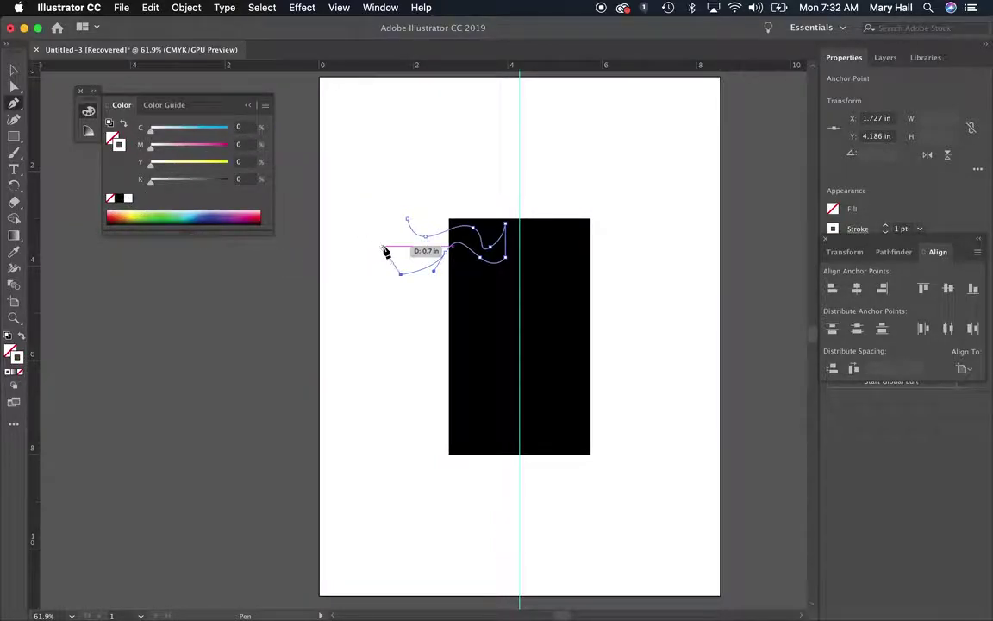
{"action": "key", "text": "v"}
{"action": "left_click", "coordinate": [327, 266]}
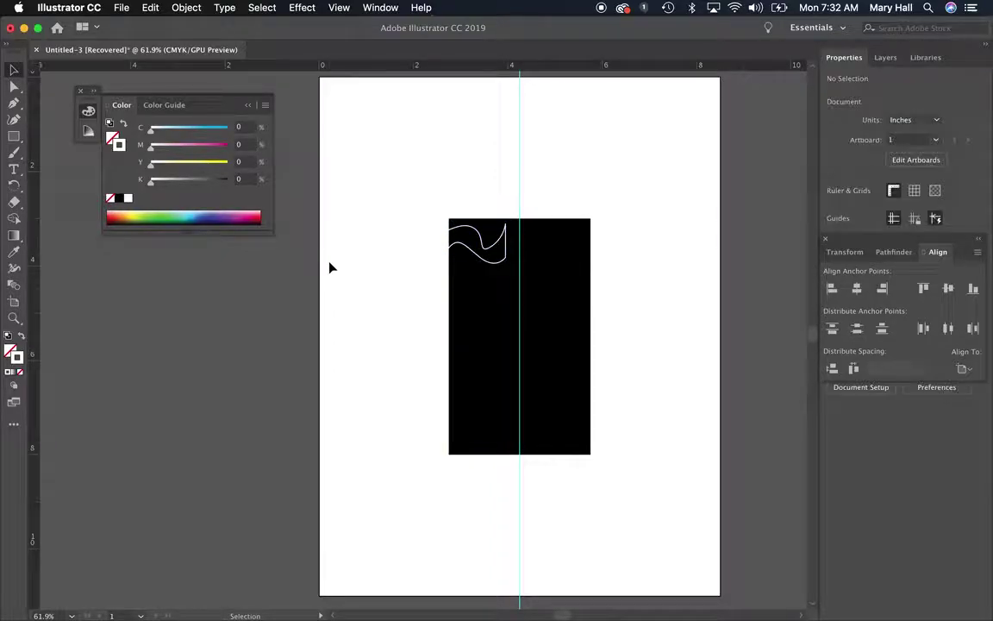
{"action": "left_click", "coordinate": [248, 106]}
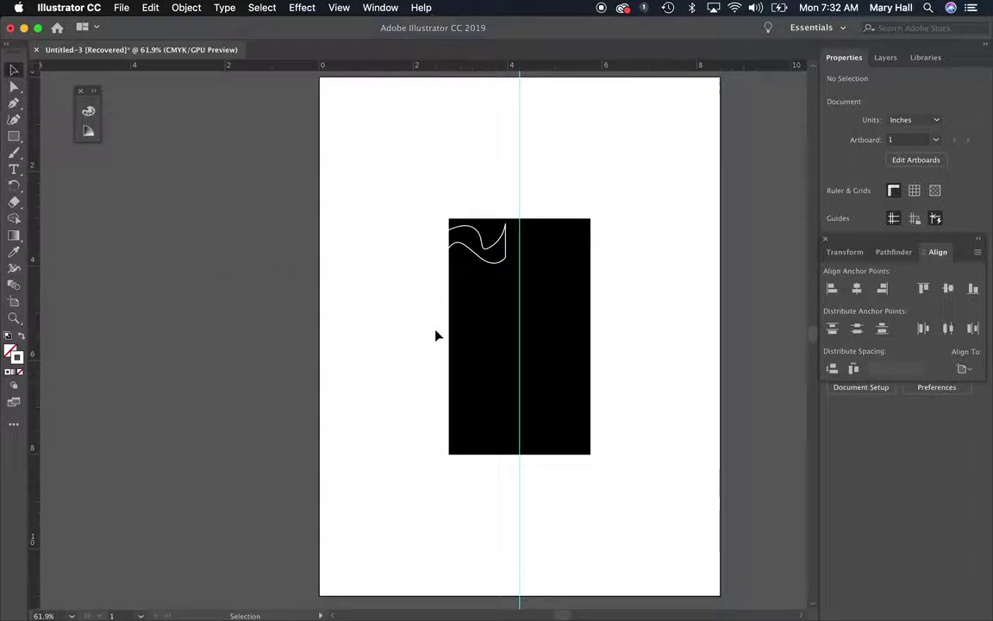
Draw a second open curved band with the Pen tool below the first, rounded near the guide and ending at about X 2.28 in, Y 4.68 in
{"action": "key", "text": "p"}
{"action": "left_click_drag", "start_coordinate": [440, 273], "coordinate": [428, 300]}
{"action": "right_click", "coordinate": [463, 261]}
{"action": "left_click", "coordinate": [457, 261]}
{"action": "left_click", "coordinate": [461, 266]}
{"action": "right_click", "coordinate": [496, 274]}
{"action": "left_click", "coordinate": [505, 271]}
{"action": "left_click", "coordinate": [511, 288]}
{"action": "left_click", "coordinate": [427, 298]}
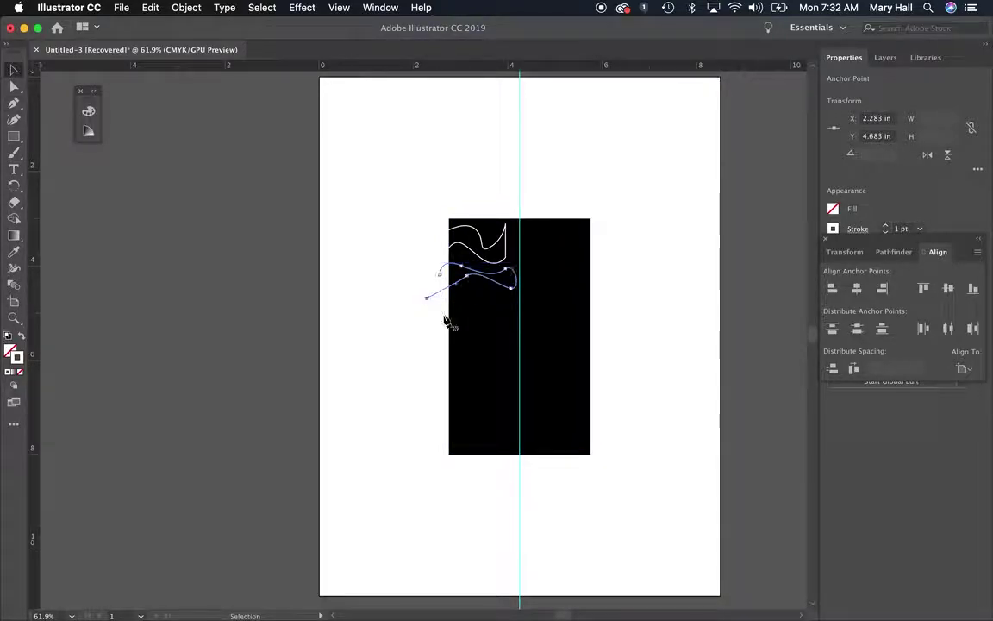
Draw an open zigzag path with straight Pen segments below the curved bands, from about X 2.56 in, Y 4.77 in to X 2.75 in, Y 5.05 in
{"action": "left_click", "coordinate": [439, 301]}
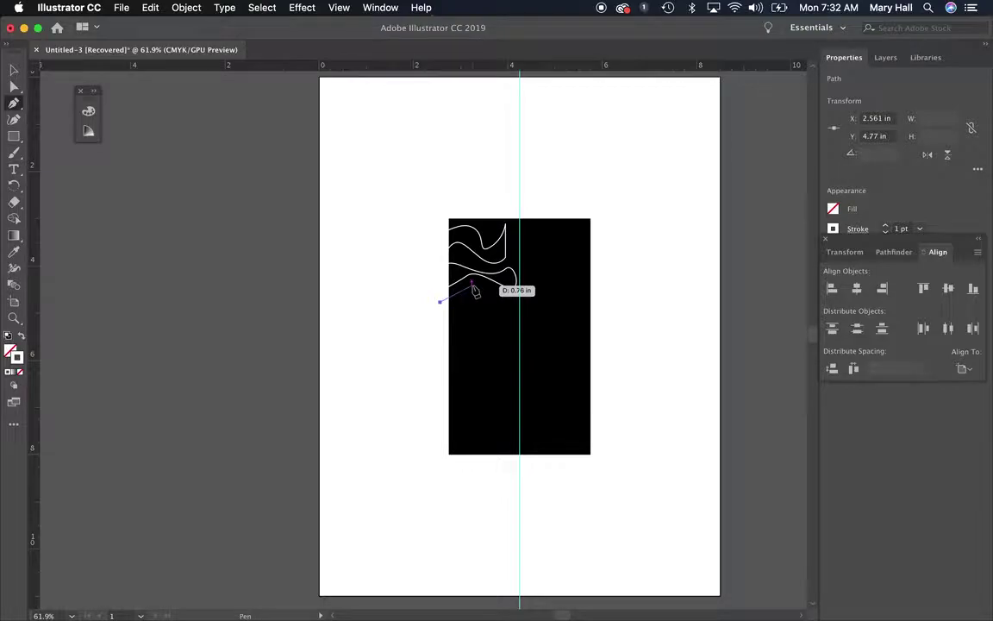
{"action": "right_click", "coordinate": [472, 292]}
{"action": "left_click", "coordinate": [467, 295]}
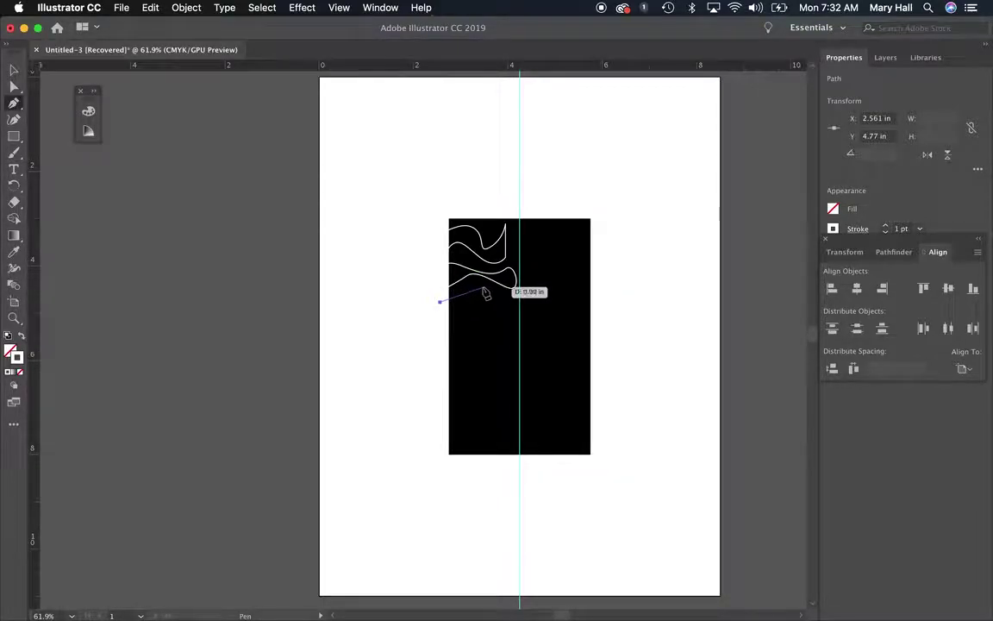
{"action": "left_click_drag", "start_coordinate": [472, 291], "coordinate": [480, 308]}
{"action": "left_click", "coordinate": [483, 287]}
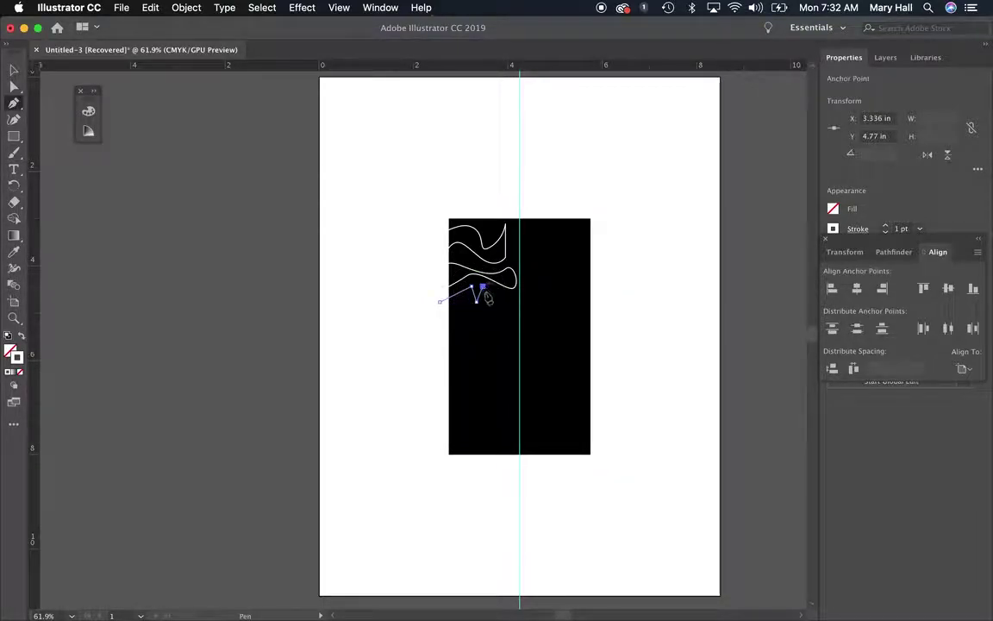
{"action": "left_click", "coordinate": [491, 302]}
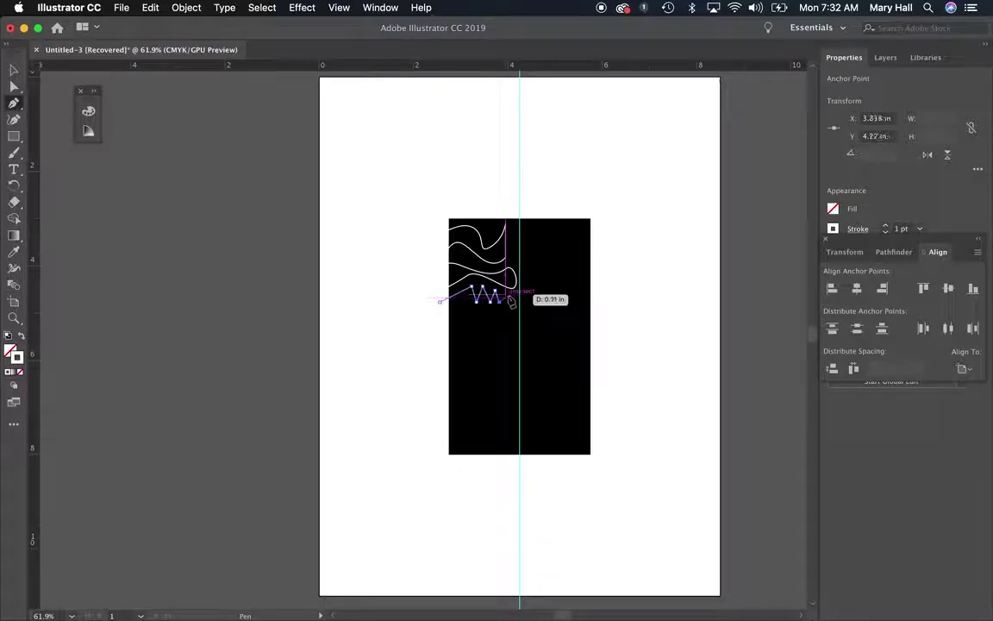
{"action": "left_click", "coordinate": [507, 295]}
{"action": "left_click_drag", "start_coordinate": [503, 336], "coordinate": [493, 316]}
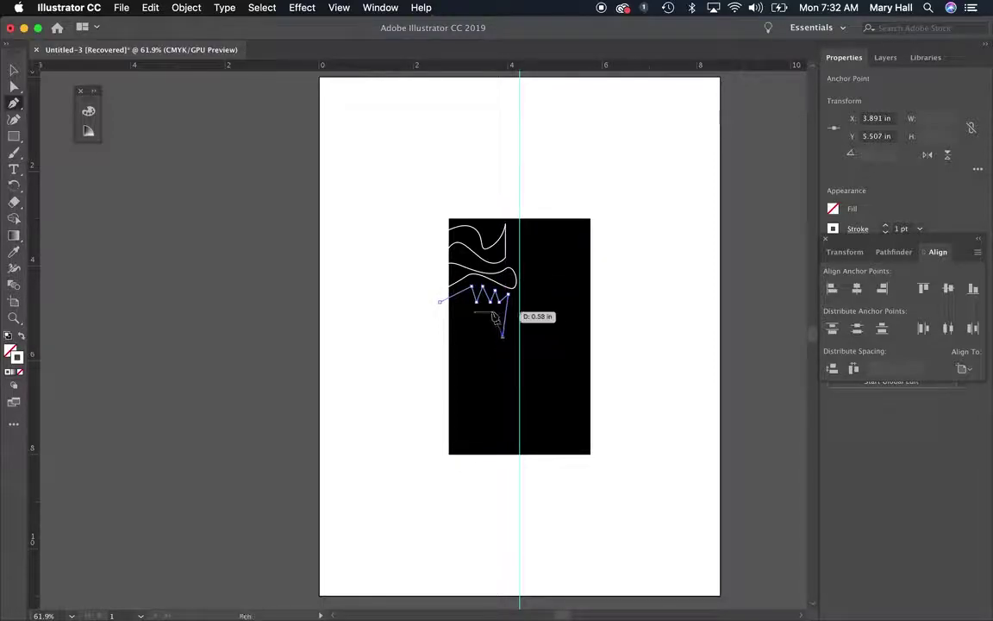
{"action": "left_click", "coordinate": [464, 319]}
{"action": "left_click", "coordinate": [440, 302]}
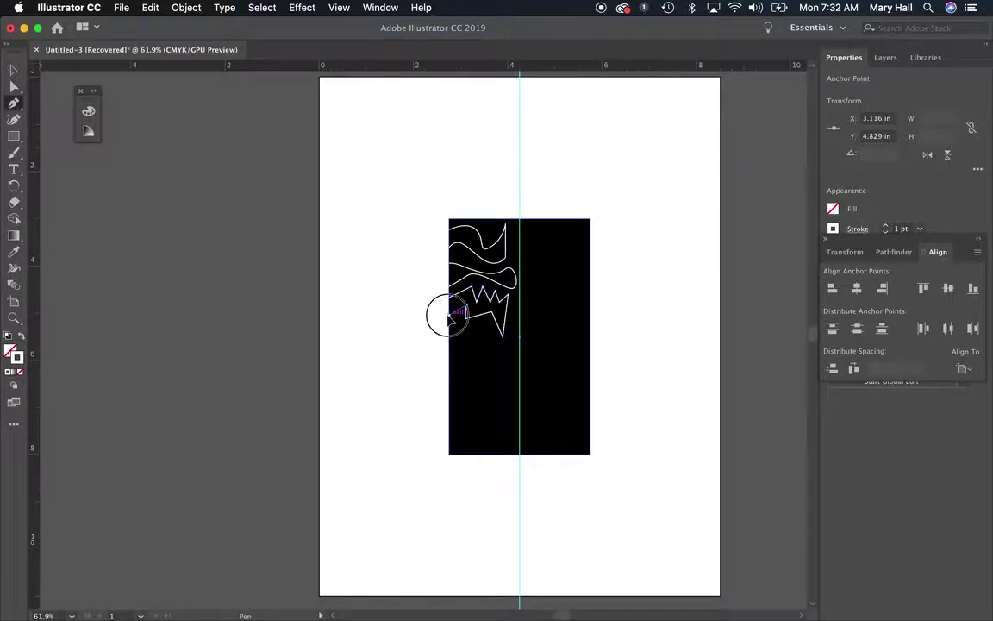
{"action": "key", "text": "v"}
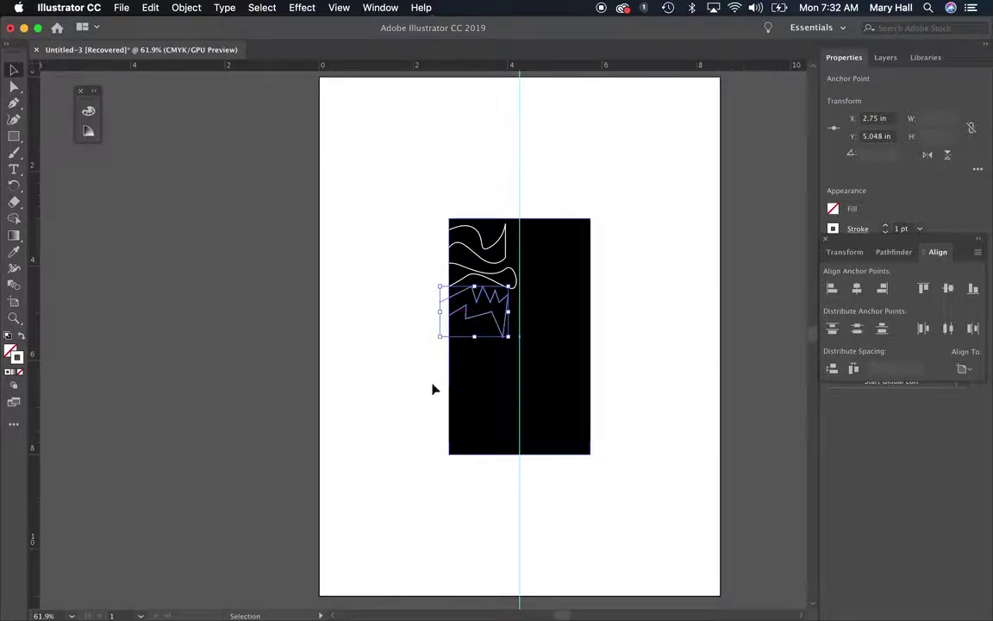
Draw an open, looping curved path with the Pen tool below the zigzag, ending at about X 2.56 in, Y 6.10 in, and deselect it
{"action": "key", "text": "p"}
{"action": "left_click_drag", "start_coordinate": [450, 337], "coordinate": [489, 342]}
{"action": "right_click", "coordinate": [506, 355]}
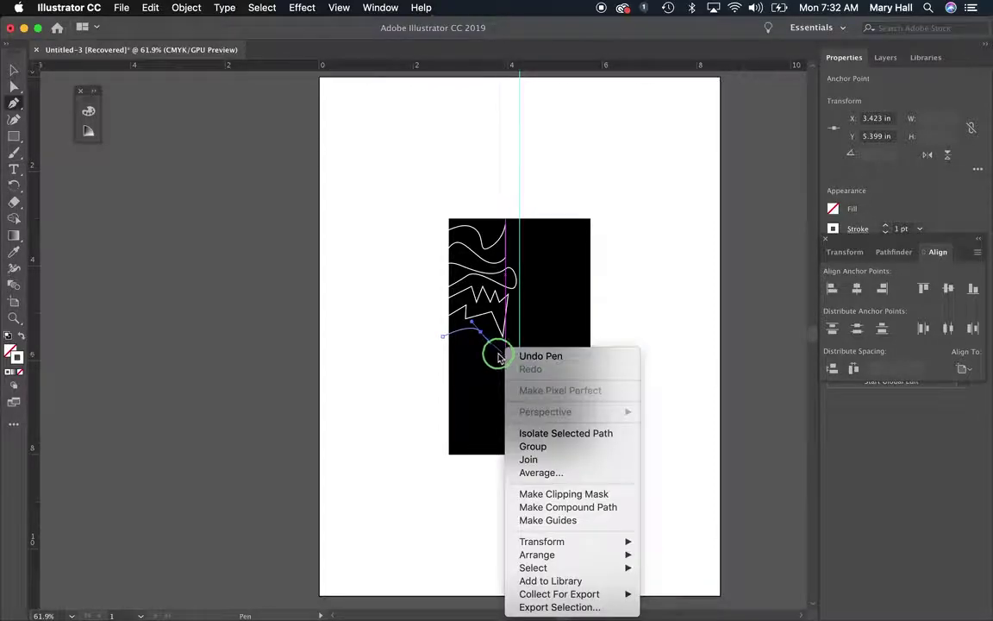
{"action": "left_click", "coordinate": [500, 355]}
{"action": "left_click", "coordinate": [511, 347]}
{"action": "left_click_drag", "start_coordinate": [511, 346], "coordinate": [515, 330]}
{"action": "left_click_drag", "start_coordinate": [515, 373], "coordinate": [509, 400]}
{"action": "left_click_drag", "start_coordinate": [492, 406], "coordinate": [443, 366]}
{"action": "left_click", "coordinate": [505, 368]}
{"action": "left_click", "coordinate": [473, 382]}
{"action": "key", "text": "v"}
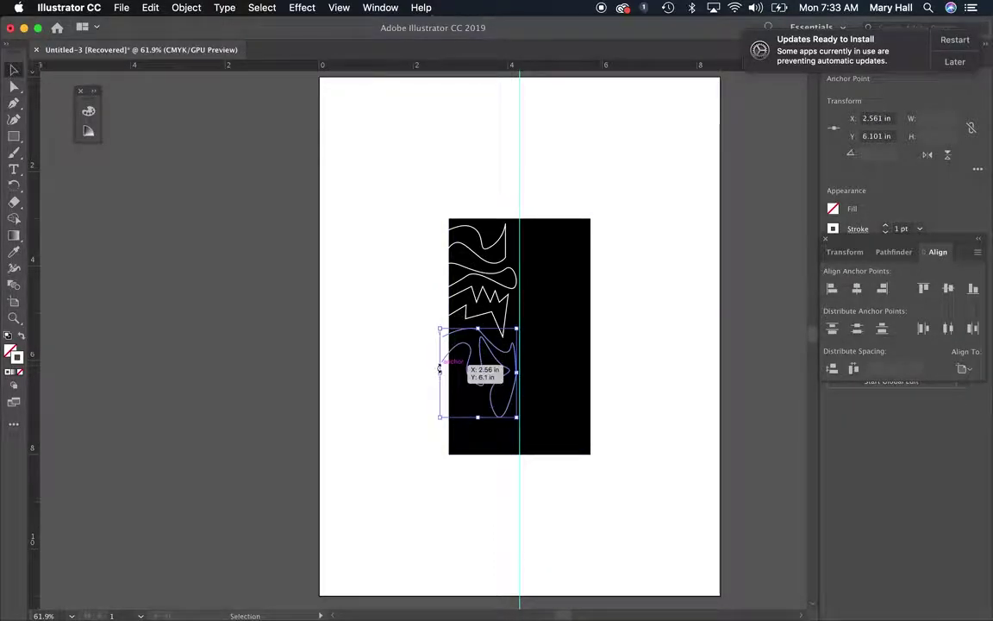
{"action": "left_click", "coordinate": [406, 424]}
Draw an open angular path with straight Pen segments below the curved shape, ending at about X 2.37 in, Y 7.17 in, and deselect it
{"action": "key", "text": "p"}
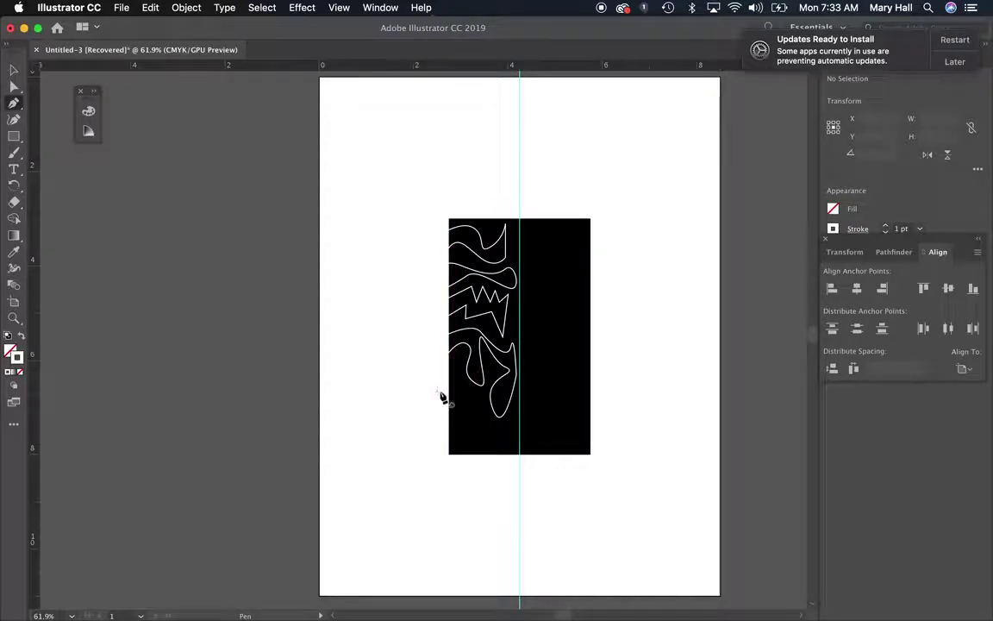
{"action": "left_click_drag", "start_coordinate": [440, 393], "coordinate": [460, 443]}
{"action": "left_click", "coordinate": [459, 438]}
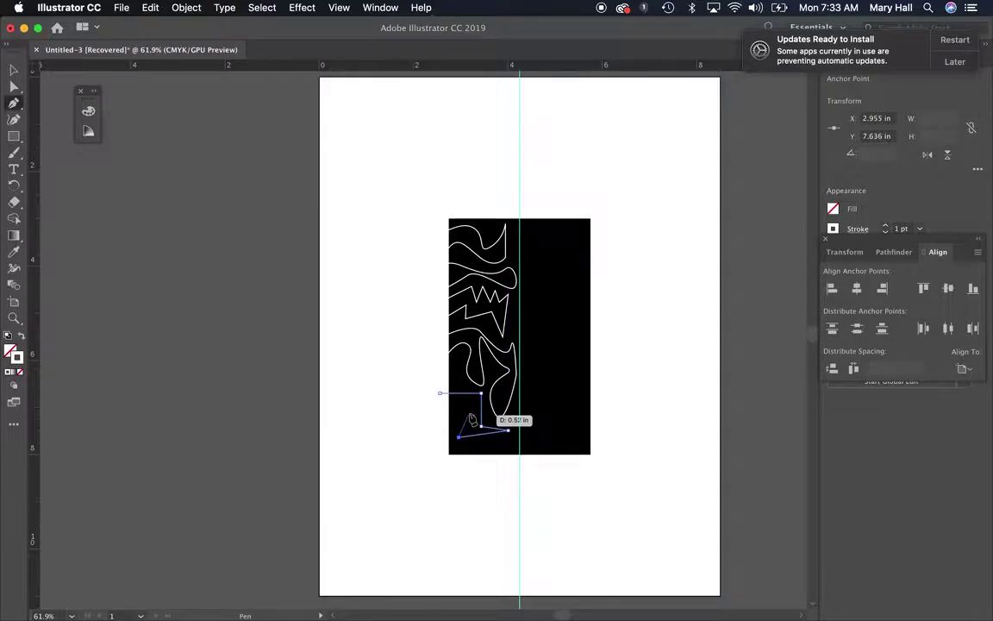
{"action": "left_click", "coordinate": [474, 401]}
{"action": "left_click", "coordinate": [431, 415]}
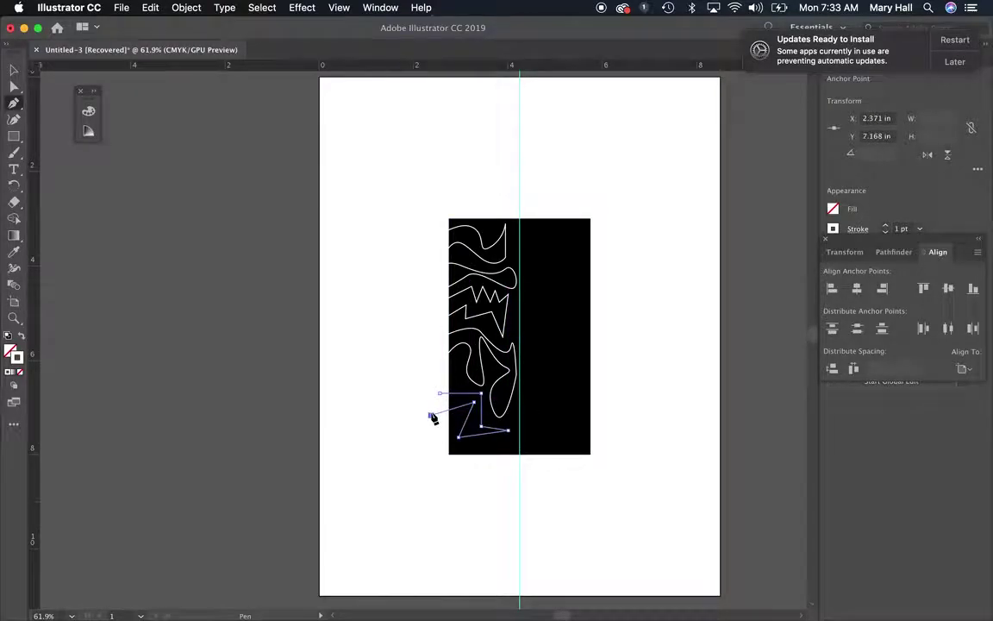
{"action": "left_click", "coordinate": [431, 415]}
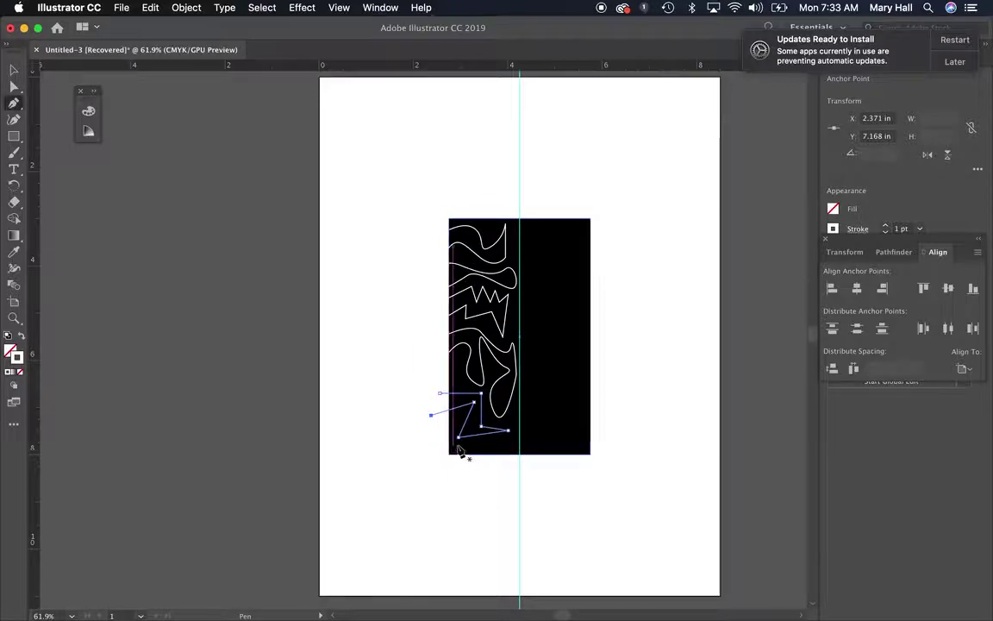
{"action": "left_click", "coordinate": [443, 453], "text": "super"}
Draw an open Pen spike at the rectangle's lower edge through about X 2.56, Y 7.87 in; X 4.08, Y 7.64 in; and X 2.37, Y 8.10 in
{"action": "left_click", "coordinate": [440, 448]}
{"action": "right_click", "coordinate": [511, 444]}
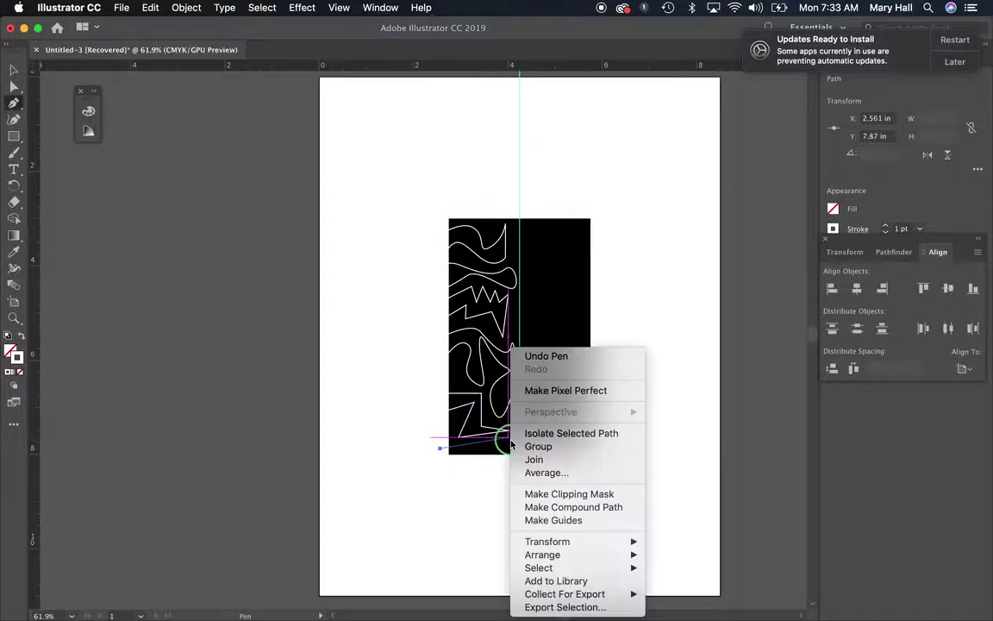
{"action": "left_click", "coordinate": [503, 450]}
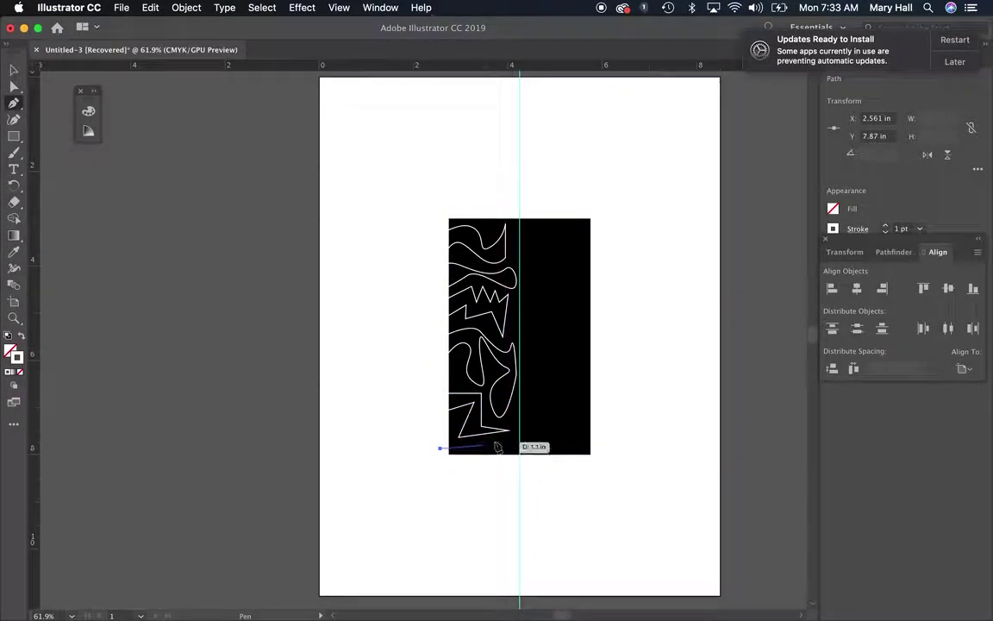
{"action": "left_click", "coordinate": [512, 438]}
{"action": "left_click", "coordinate": [513, 440]}
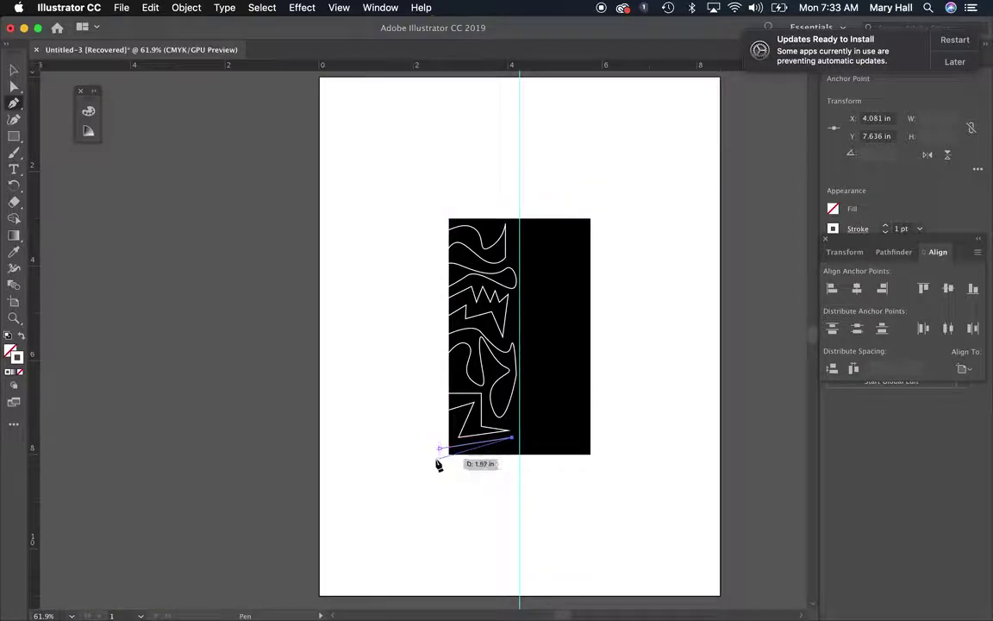
{"action": "left_click", "coordinate": [431, 460]}
{"action": "key", "text": "v"}
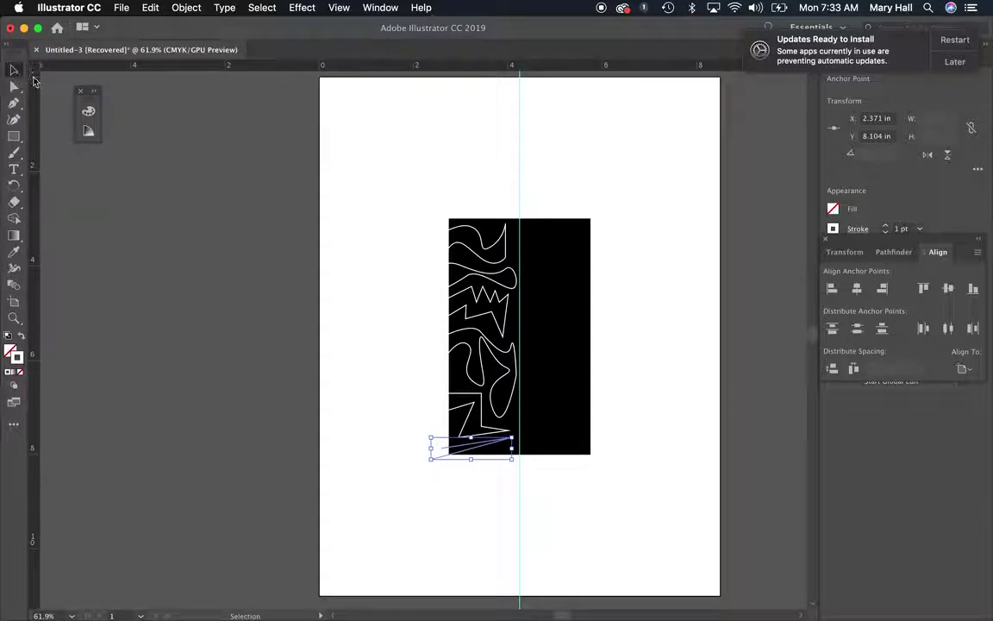
{"action": "left_click", "coordinate": [375, 268]}
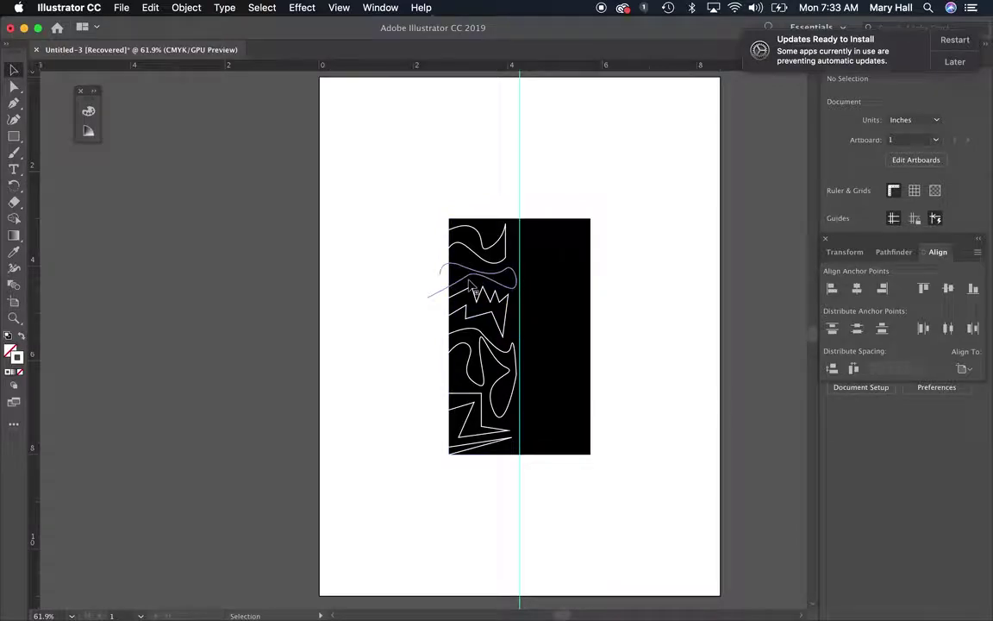
Select all six white paths on the rectangle's left half and paste a copy of them
{"action": "mouse_move", "coordinate": [471, 288]}
{"action": "left_mouse_down"}
{"action": "mouse_move", "coordinate": [487, 241]}
{"action": "mouse_move", "coordinate": [488, 254]}
{"action": "left_mouse_up"}
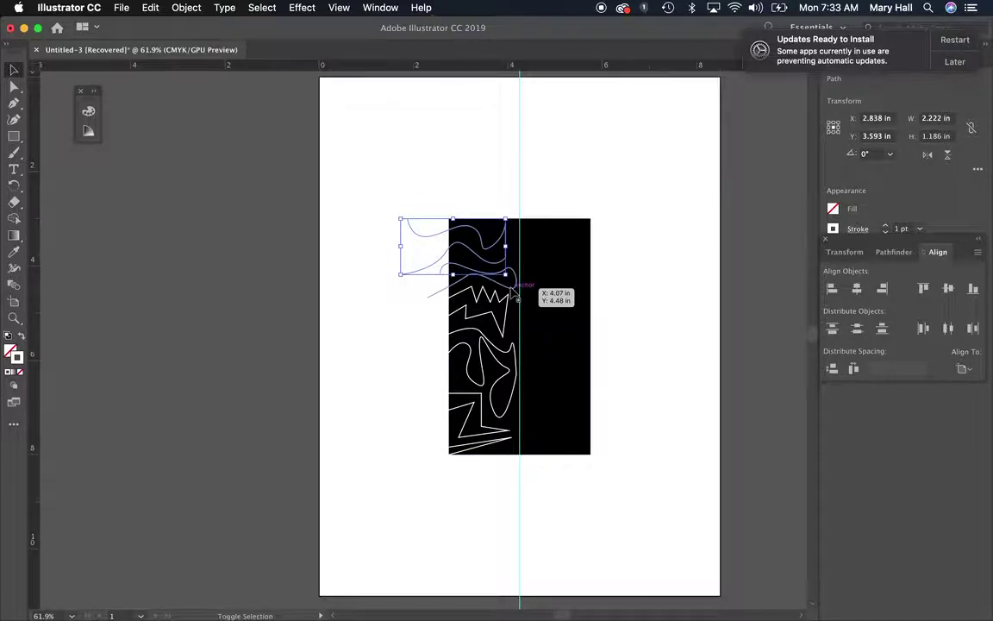
{"action": "left_click", "coordinate": [512, 289], "text": "shift"}
{"action": "left_click", "coordinate": [506, 321], "text": "shift"}
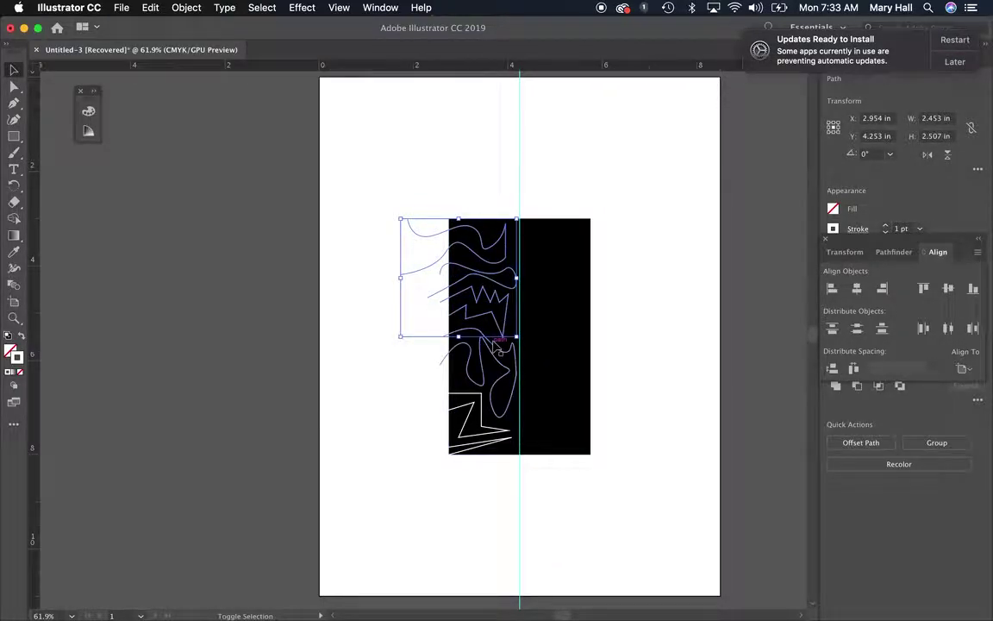
{"action": "left_click", "coordinate": [481, 395], "text": "shift"}
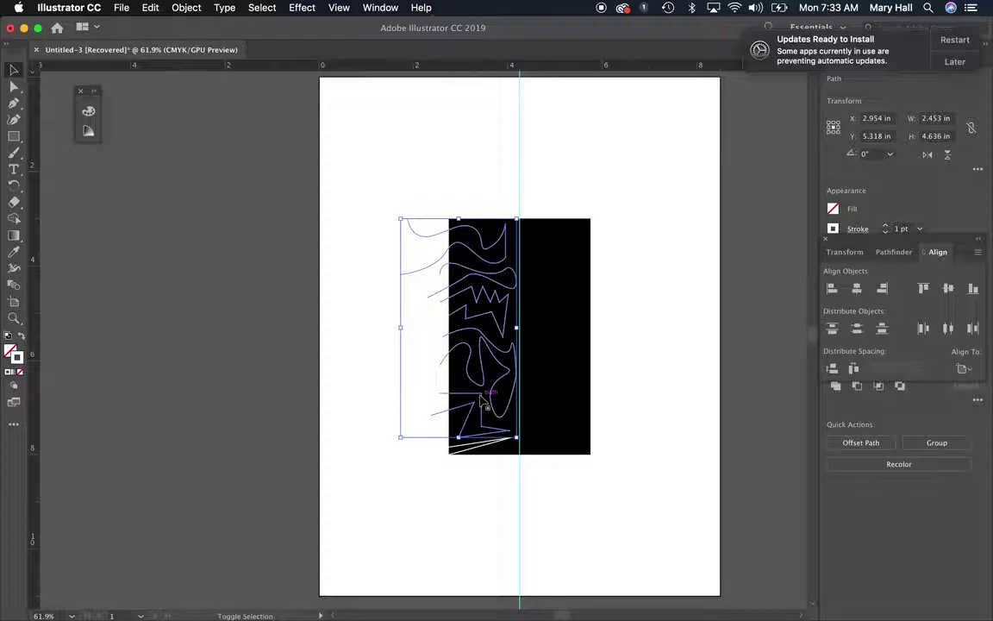
{"action": "left_click", "coordinate": [488, 448], "text": "shift"}
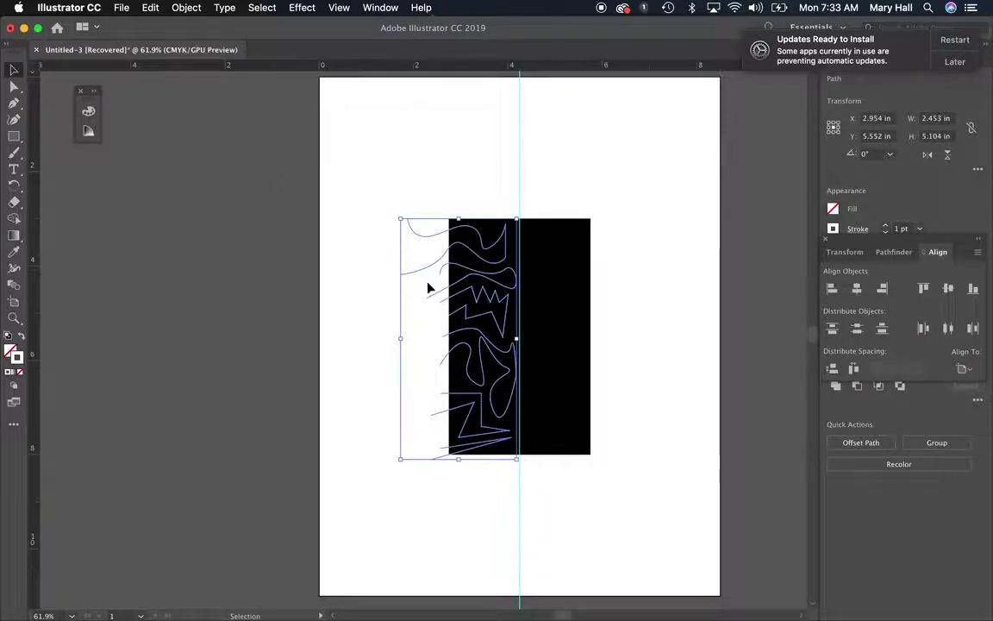
{"action": "key", "text": "a"}
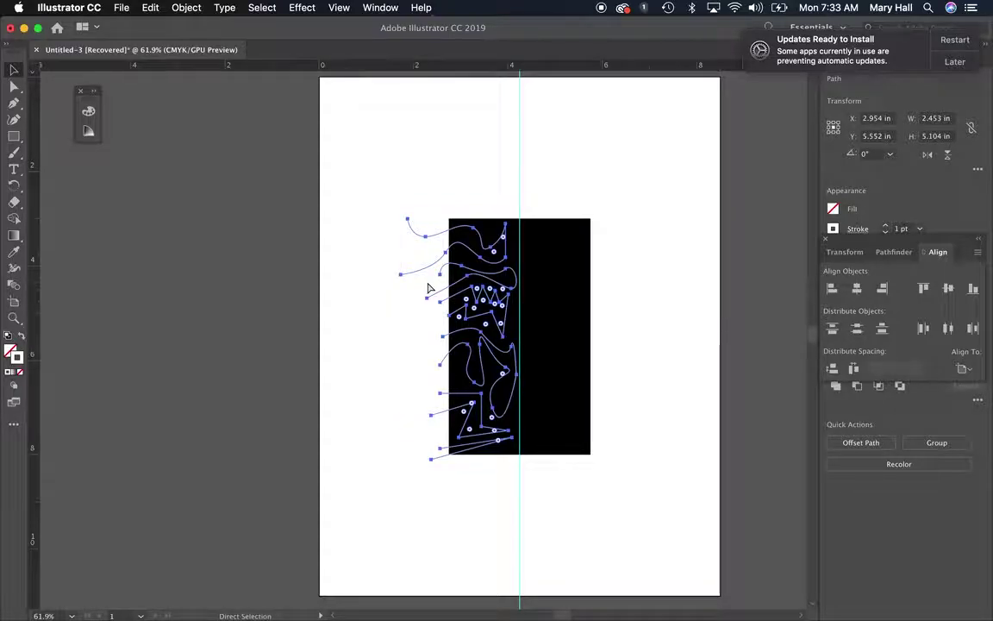
{"action": "key", "text": "v"}
{"action": "key", "text": "super+v"}
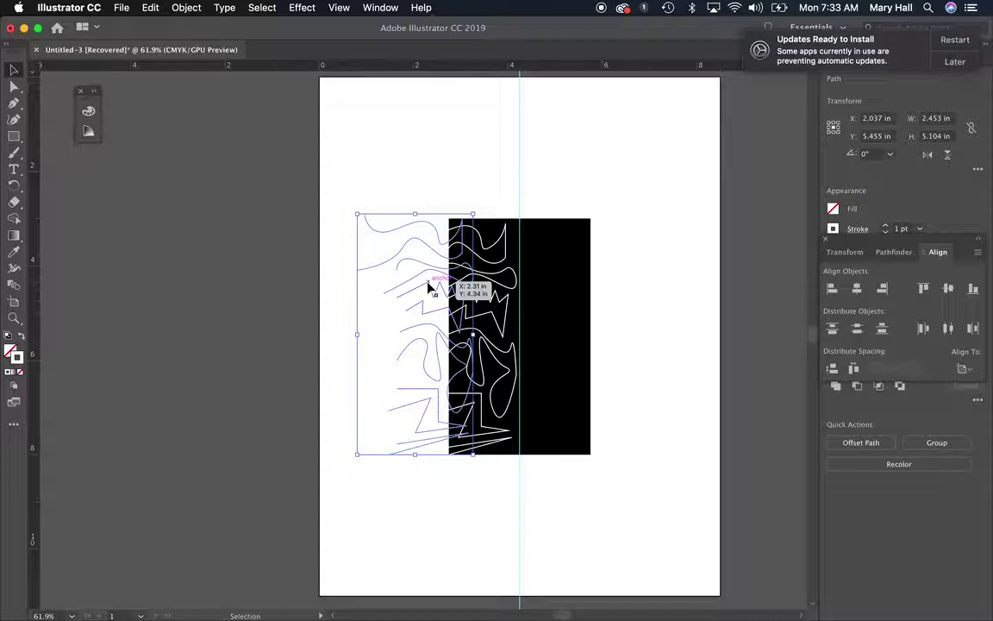
Reflect the pasted paths across the vertical axis at 90° with the preview on
{"action": "left_click", "coordinate": [187, 9]}
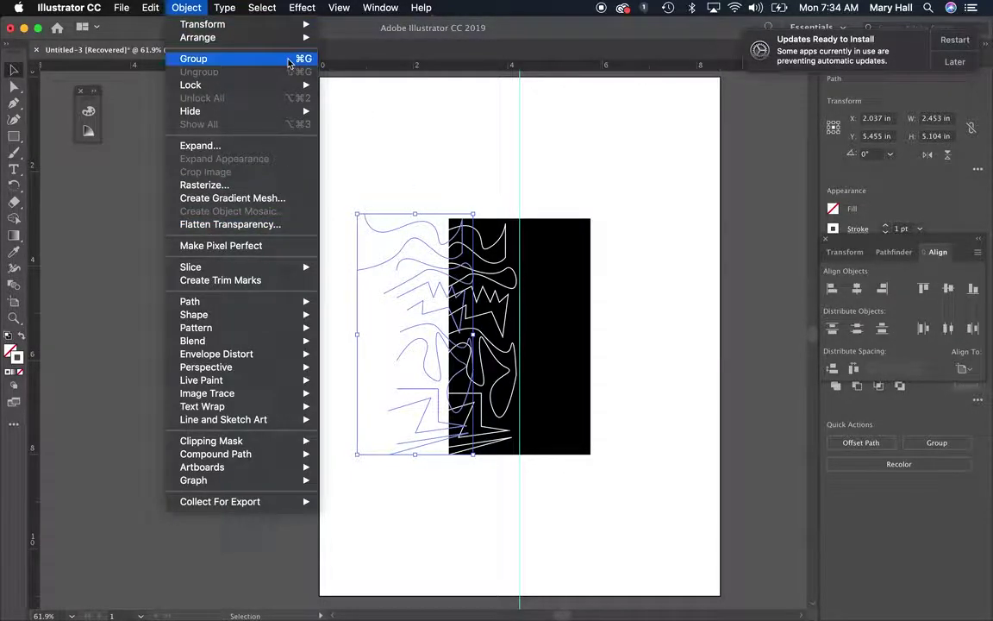
{"action": "mouse_move", "coordinate": [276, 26]}
{"action": "left_click", "coordinate": [364, 76]}
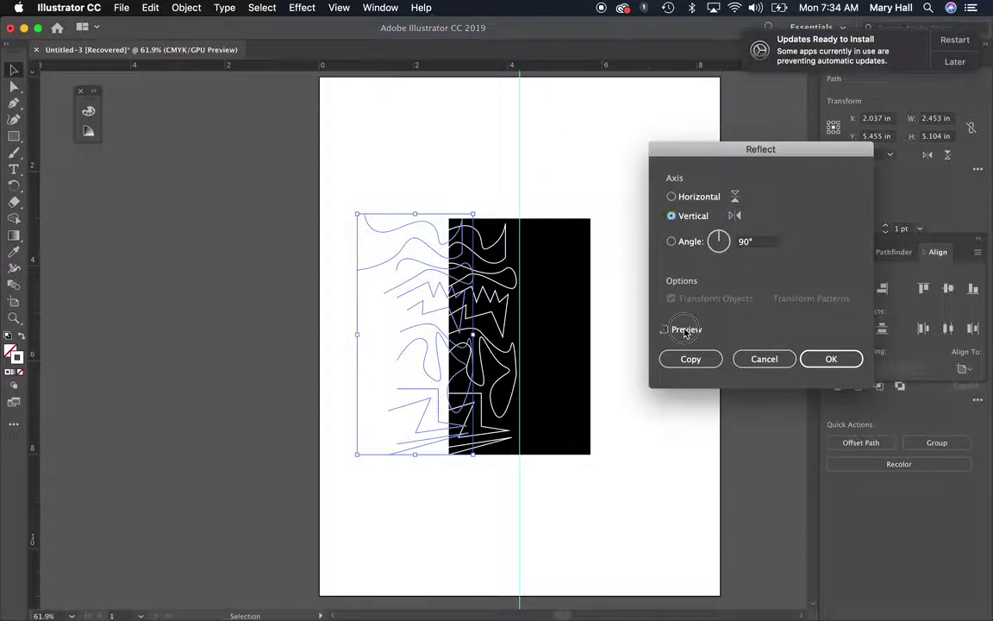
{"action": "left_click", "coordinate": [684, 331]}
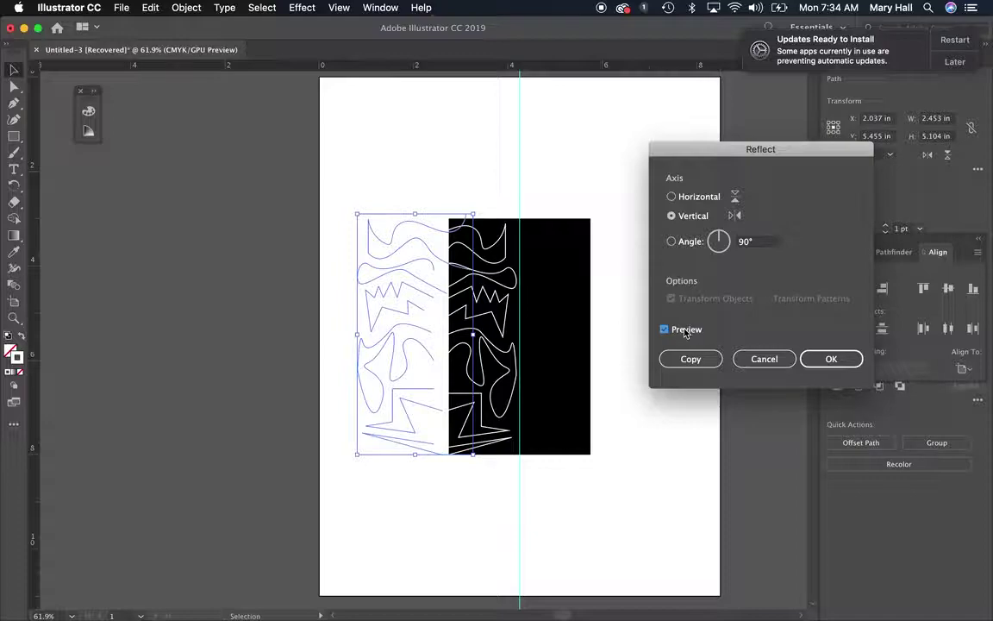
{"action": "left_click", "coordinate": [827, 360]}
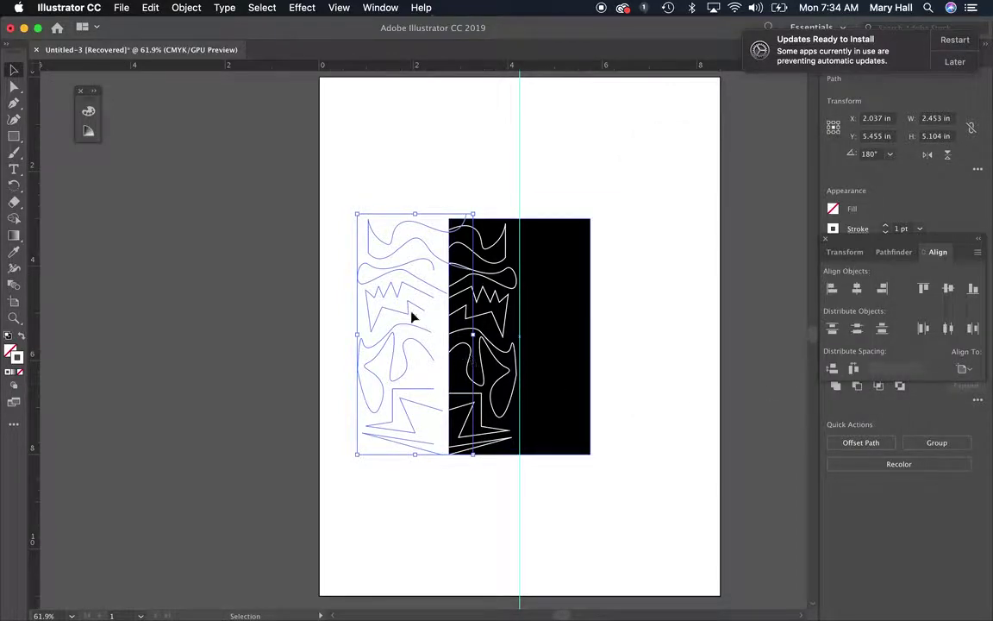
Move the reflected paths onto the rectangle's right half at about X 5.54 in, Y 5.55 in, mirroring the originals across the guide, and deselect them
{"action": "left_click_drag", "start_coordinate": [407, 315], "coordinate": [575, 319]}
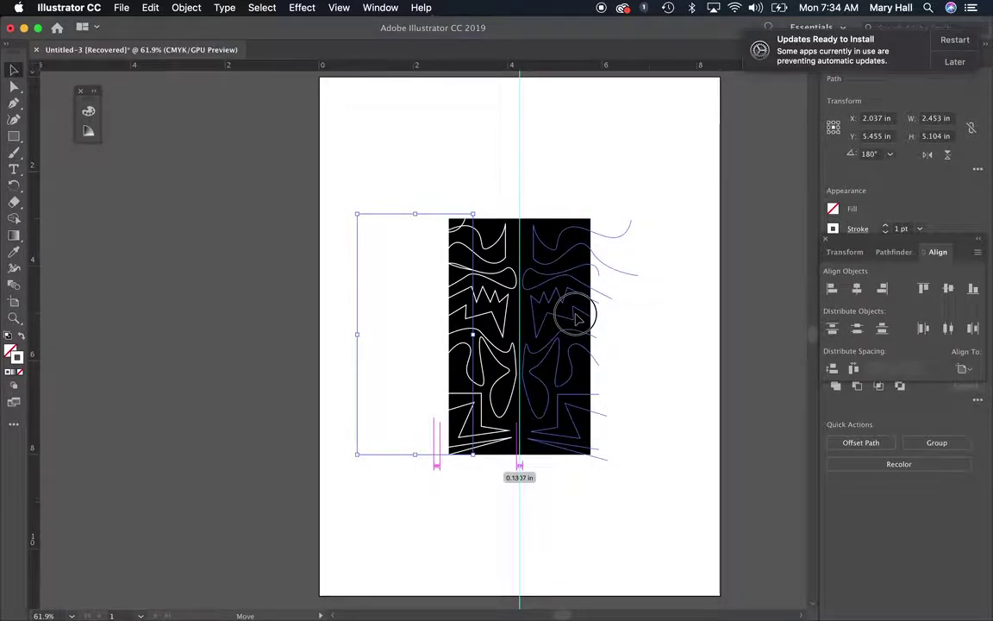
{"action": "left_click_drag", "start_coordinate": [575, 319], "coordinate": [578, 319]}
{"action": "key", "text": "Up"}
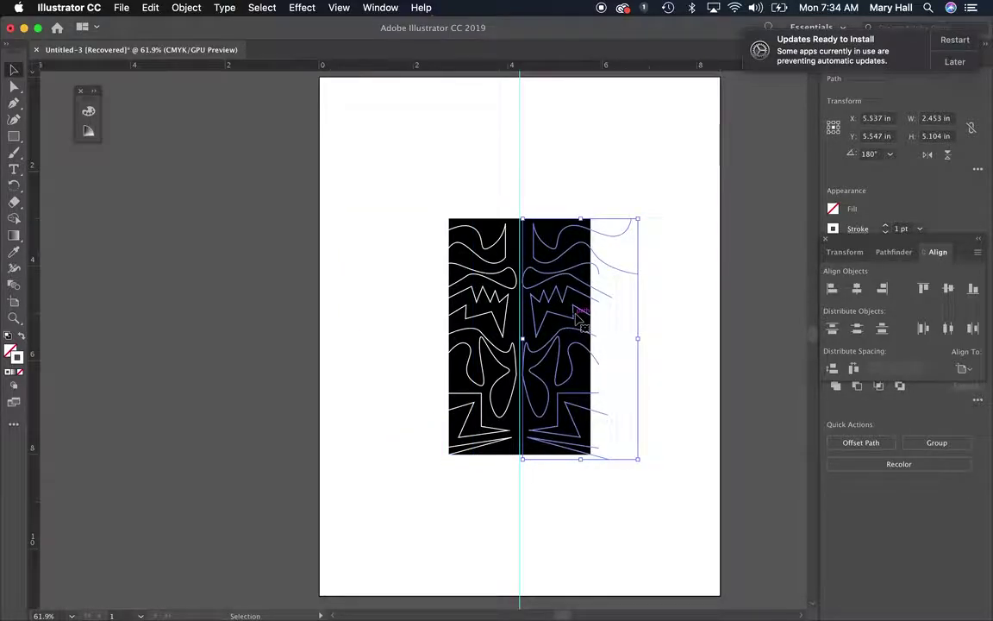
{"action": "left_click", "coordinate": [687, 298]}
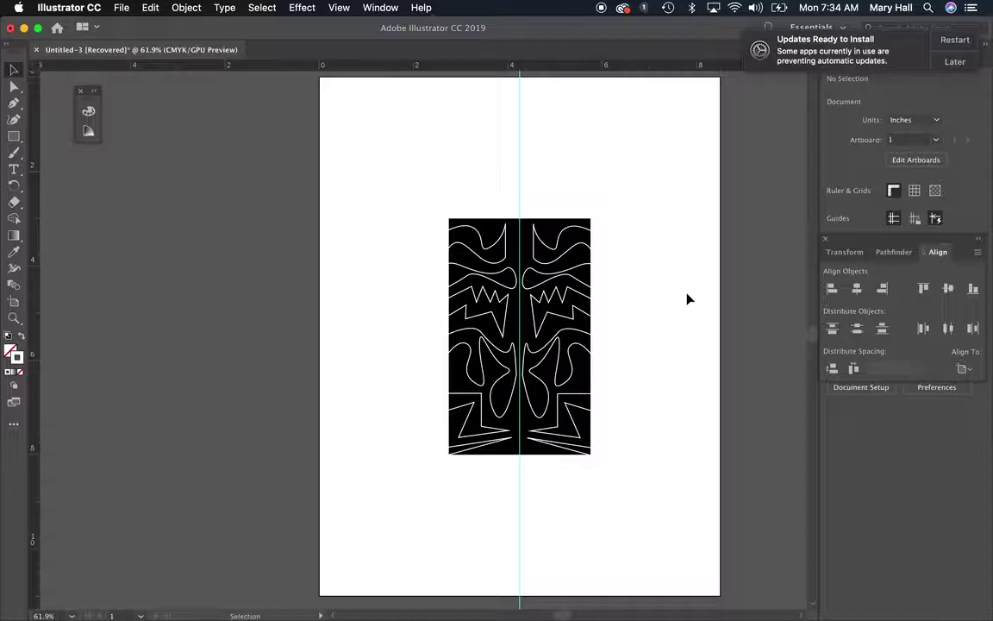
Select and copy the rectangle, both sets of paths and the centre guide, and dismiss the pending-updates notification
{"action": "left_click_drag", "start_coordinate": [645, 543], "coordinate": [446, 95]}
{"action": "key", "text": "super+c"}
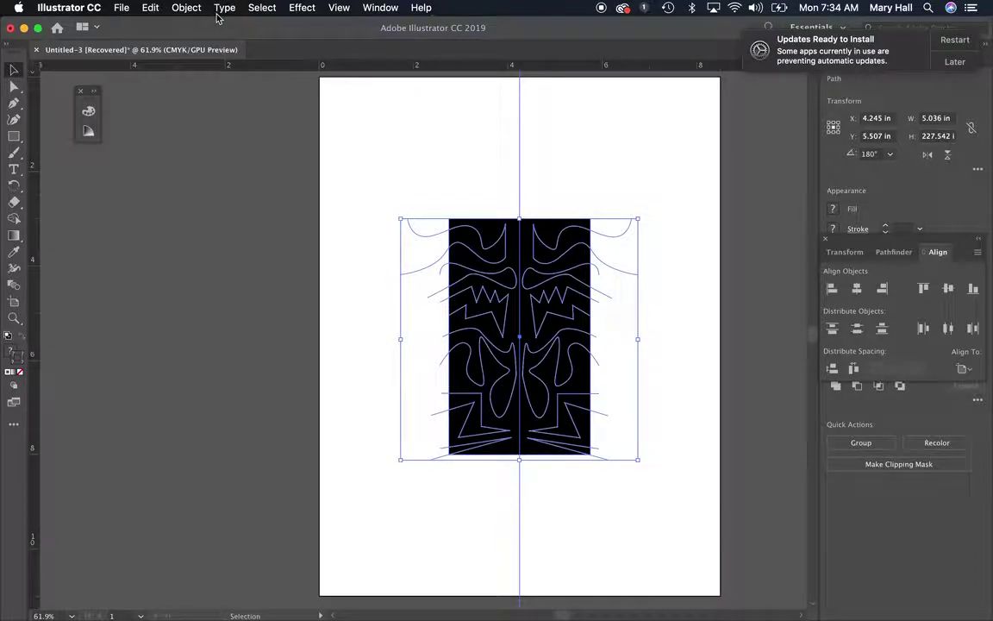
{"action": "left_click", "coordinate": [971, 64]}
{"action": "left_click", "coordinate": [938, 106]}
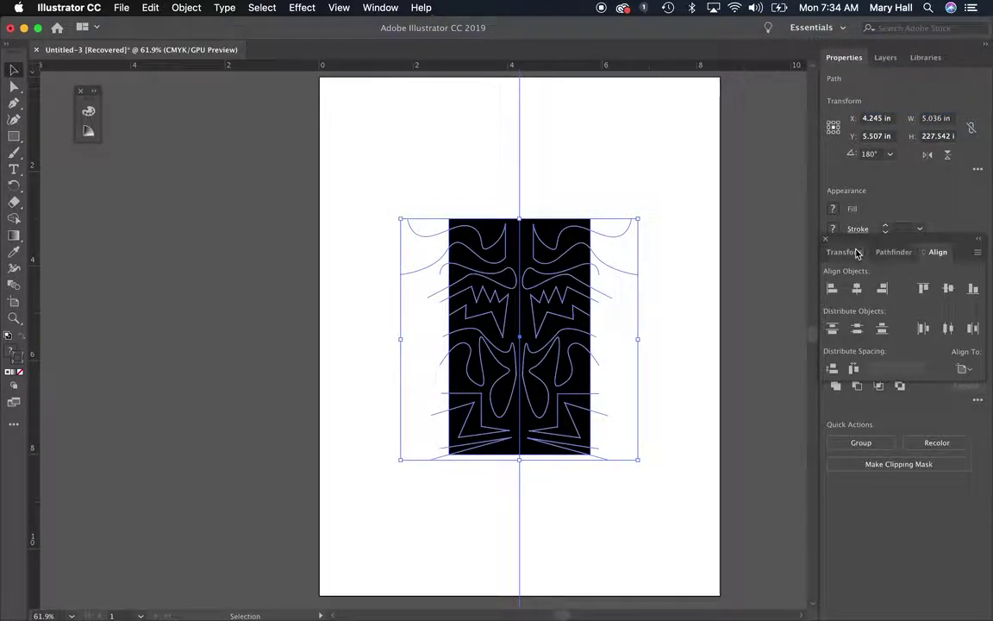
Show the Pathfinder options, divide the selected artwork with Divide, and deselect the result
{"action": "mouse_move", "coordinate": [869, 246]}
{"action": "left_mouse_down"}
{"action": "mouse_move", "coordinate": [823, 274]}
{"action": "mouse_move", "coordinate": [835, 255]}
{"action": "mouse_move", "coordinate": [811, 259]}
{"action": "mouse_move", "coordinate": [821, 157]}
{"action": "mouse_move", "coordinate": [863, 127]}
{"action": "mouse_move", "coordinate": [838, 154]}
{"action": "mouse_move", "coordinate": [868, 234]}
{"action": "left_mouse_up"}
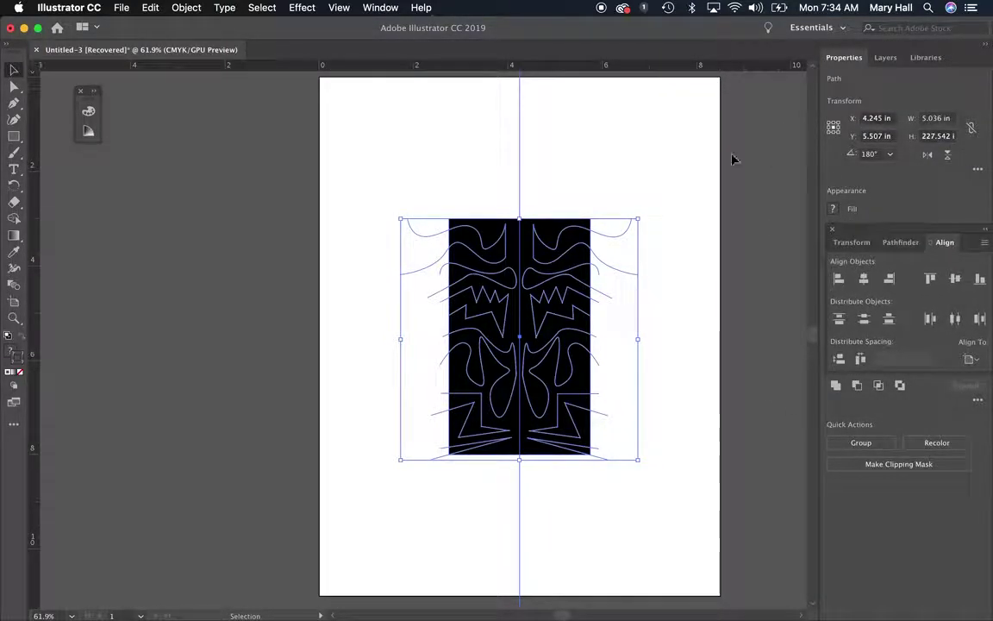
{"action": "left_click", "coordinate": [376, 8]}
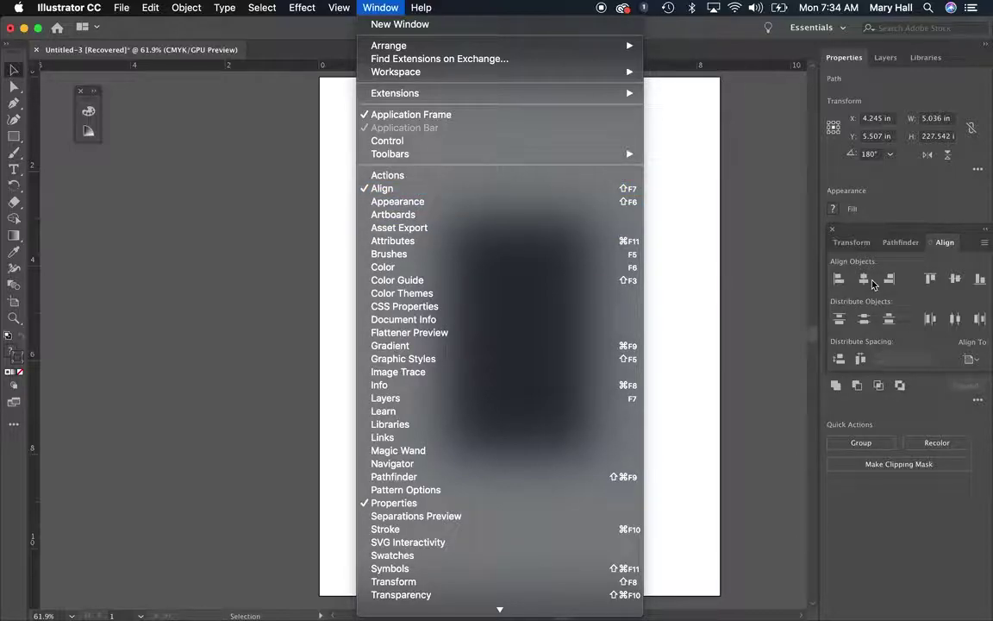
{"action": "left_click", "coordinate": [513, 475]}
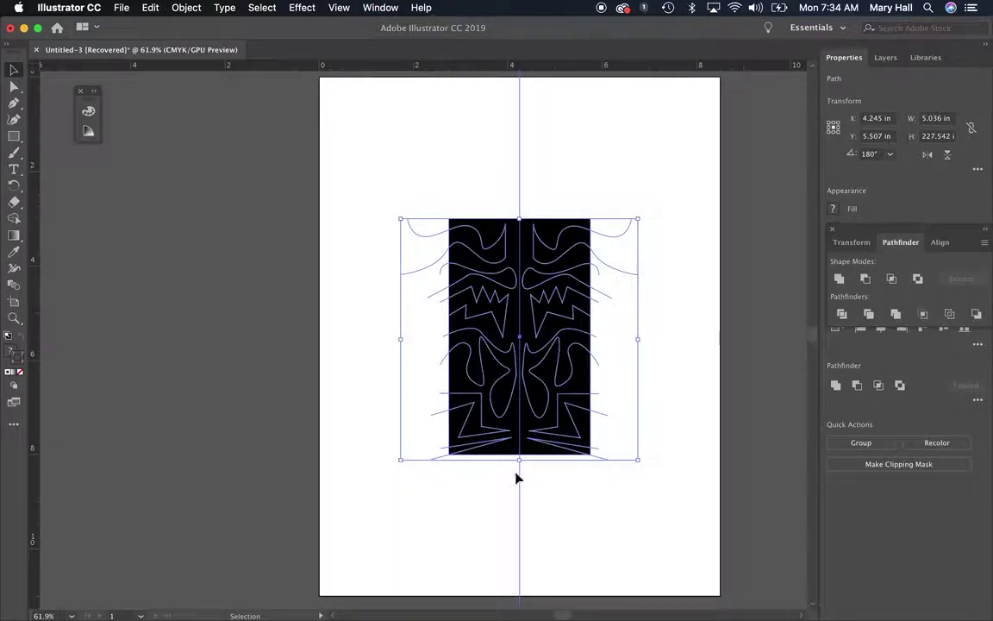
{"action": "left_click", "coordinate": [896, 231]}
{"action": "left_click_drag", "start_coordinate": [896, 231], "coordinate": [881, 235]}
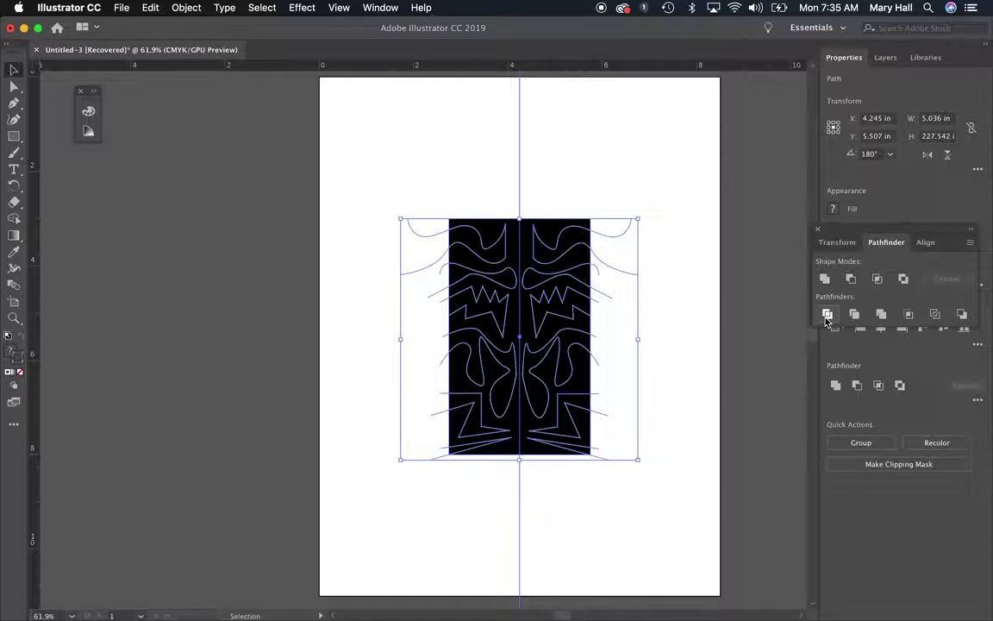
{"action": "left_click", "coordinate": [827, 315]}
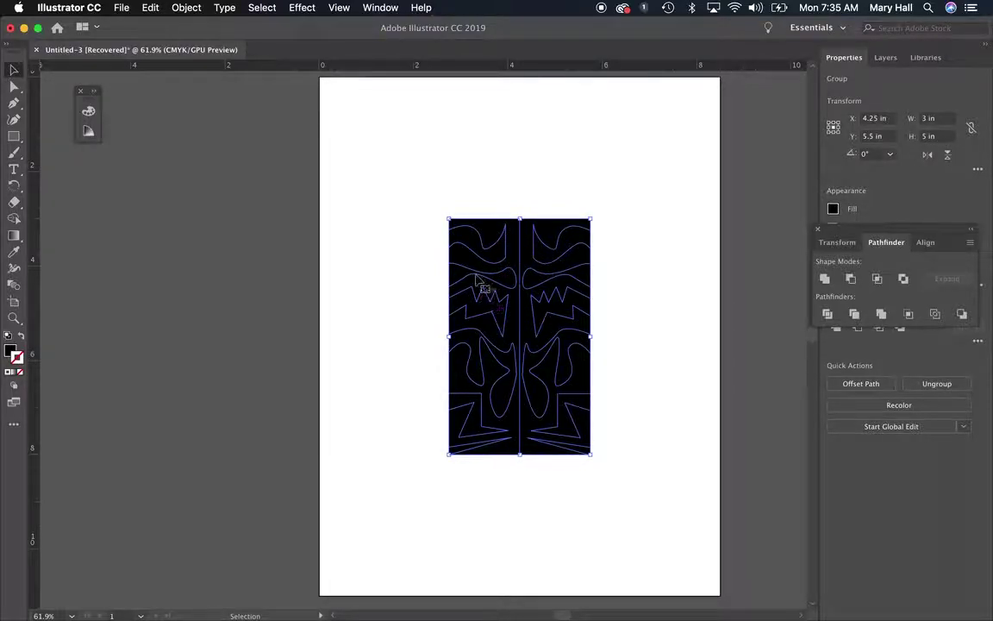
{"action": "left_click", "coordinate": [348, 197]}
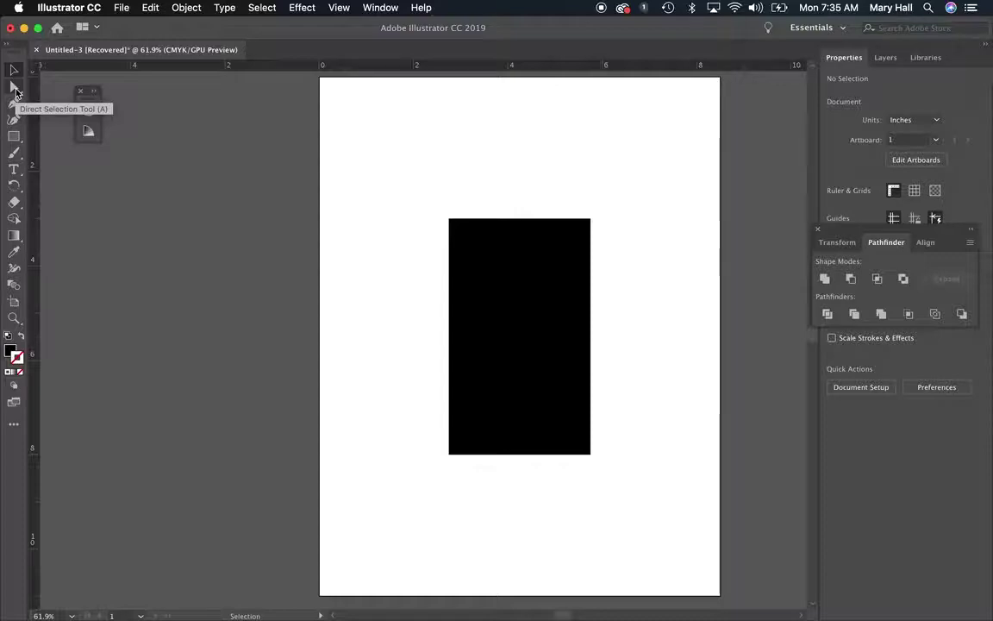
Directly select the uppermost wavy piece on the rectangle's left half and reflect it across the vertical axis at 90°
{"action": "left_click", "coordinate": [16, 89]}
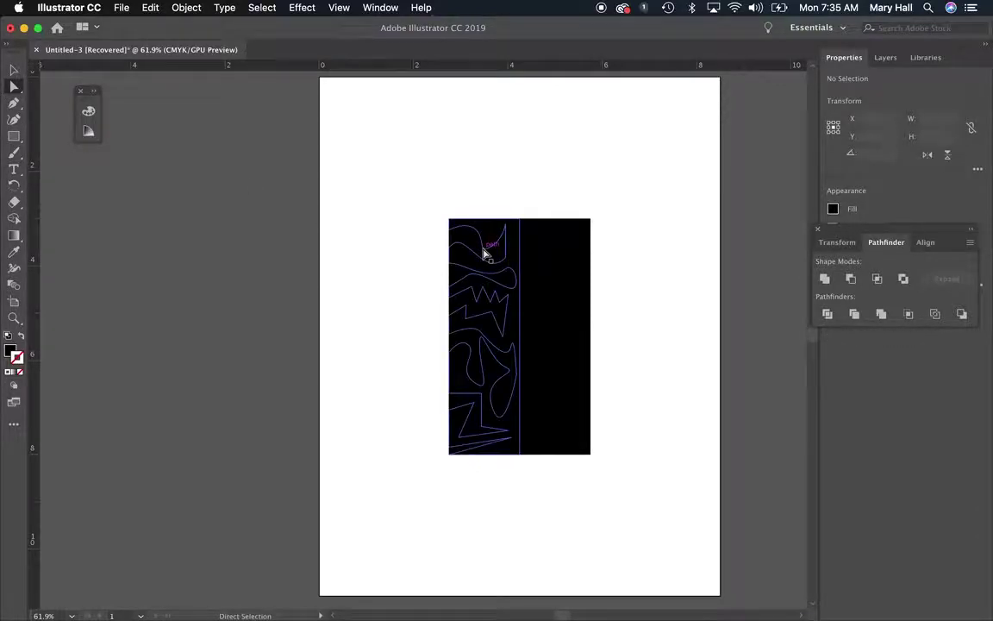
{"action": "left_click", "coordinate": [500, 260]}
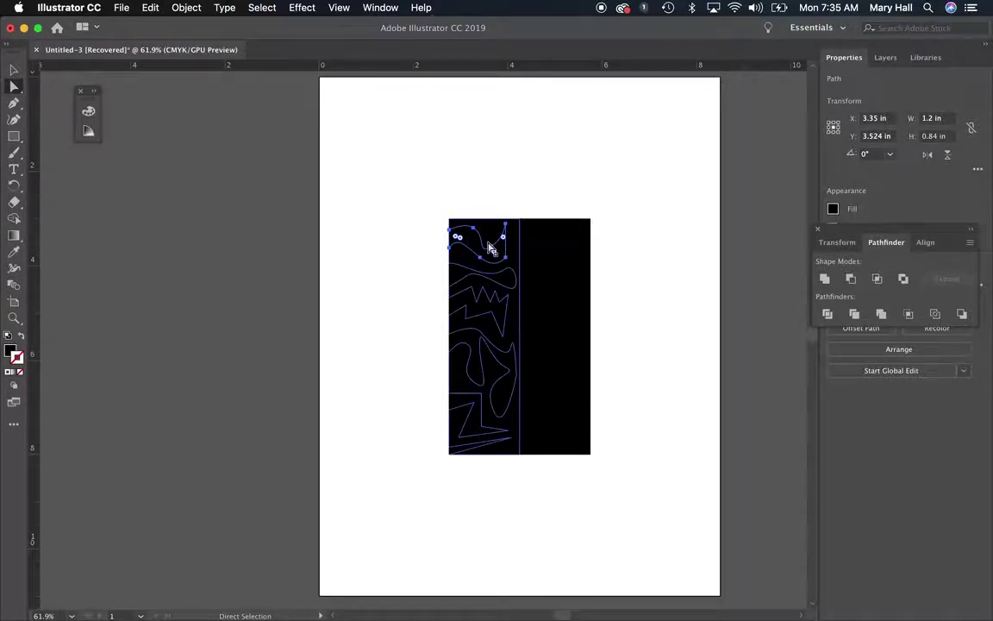
{"action": "left_click", "coordinate": [500, 256]}
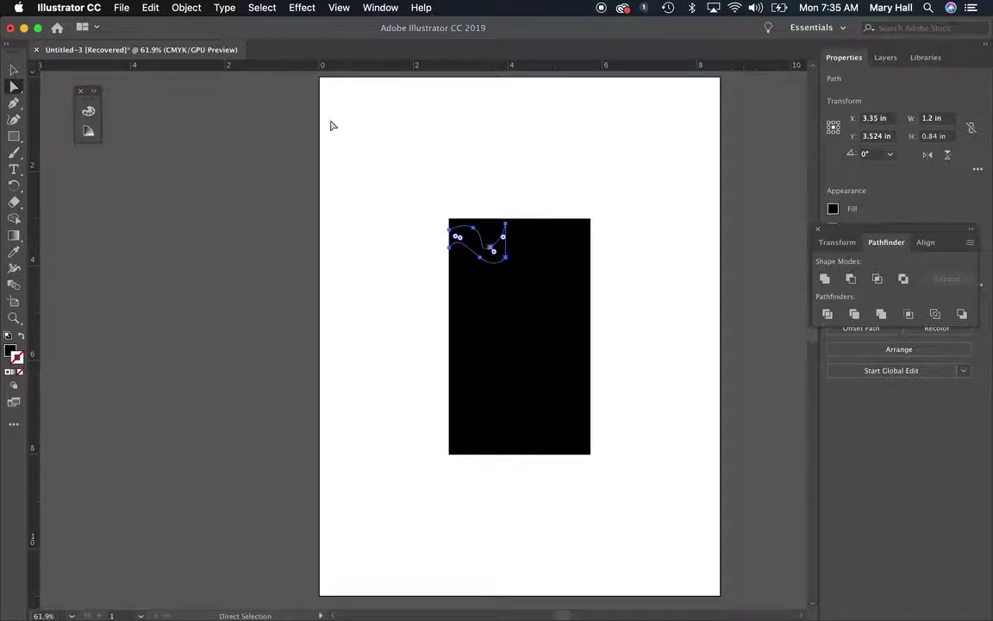
{"action": "left_click", "coordinate": [185, 8]}
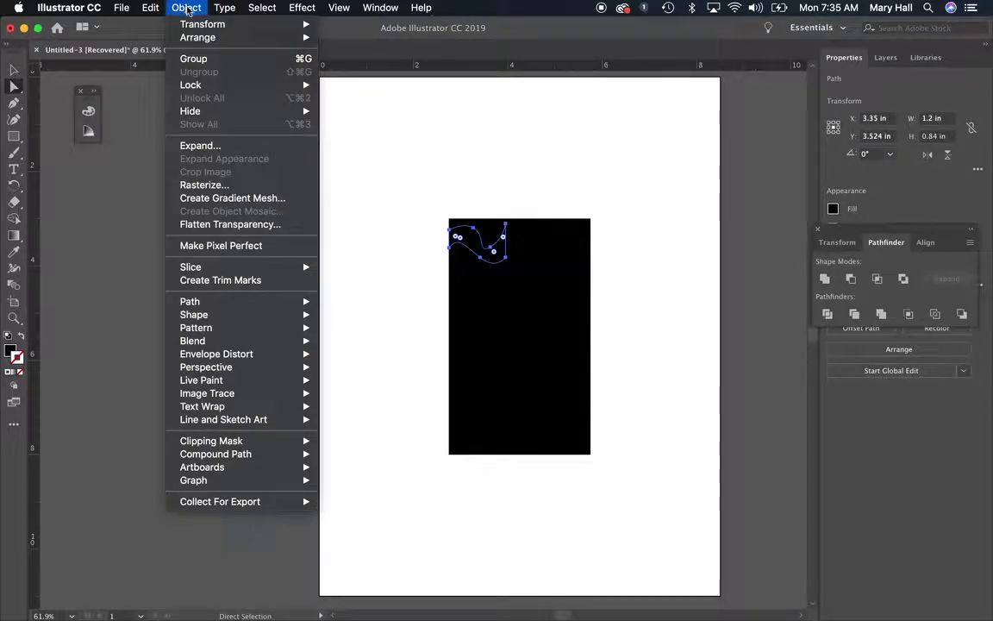
{"action": "mouse_move", "coordinate": [283, 26]}
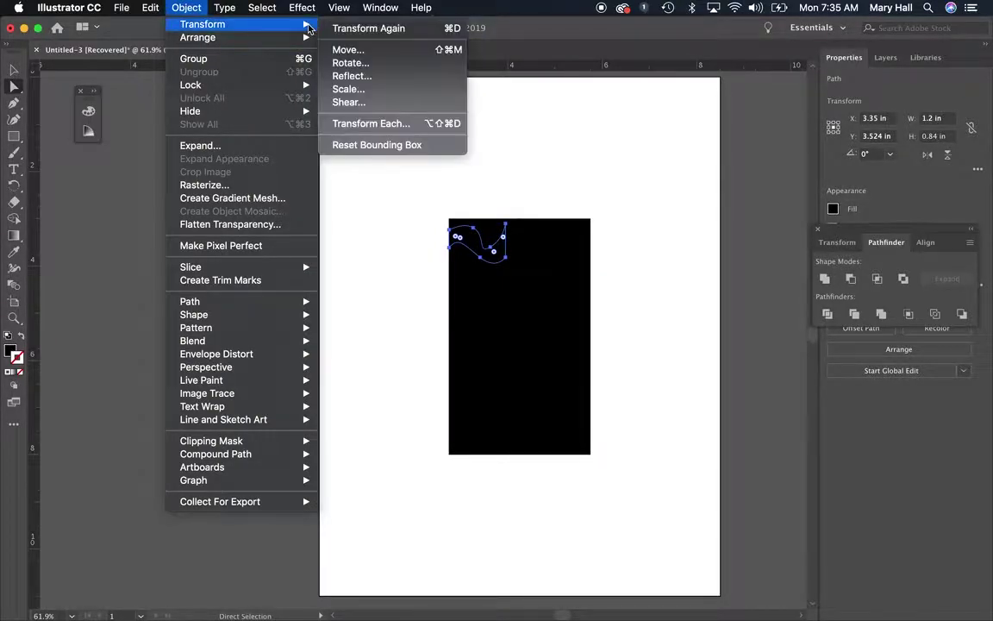
{"action": "left_click", "coordinate": [379, 77]}
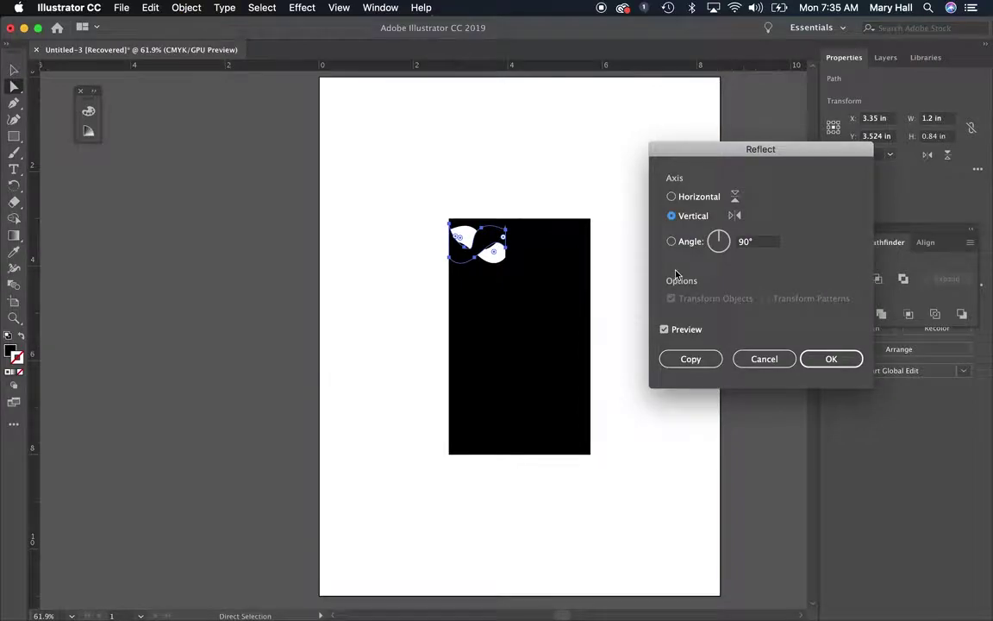
{"action": "left_click", "coordinate": [830, 359]}
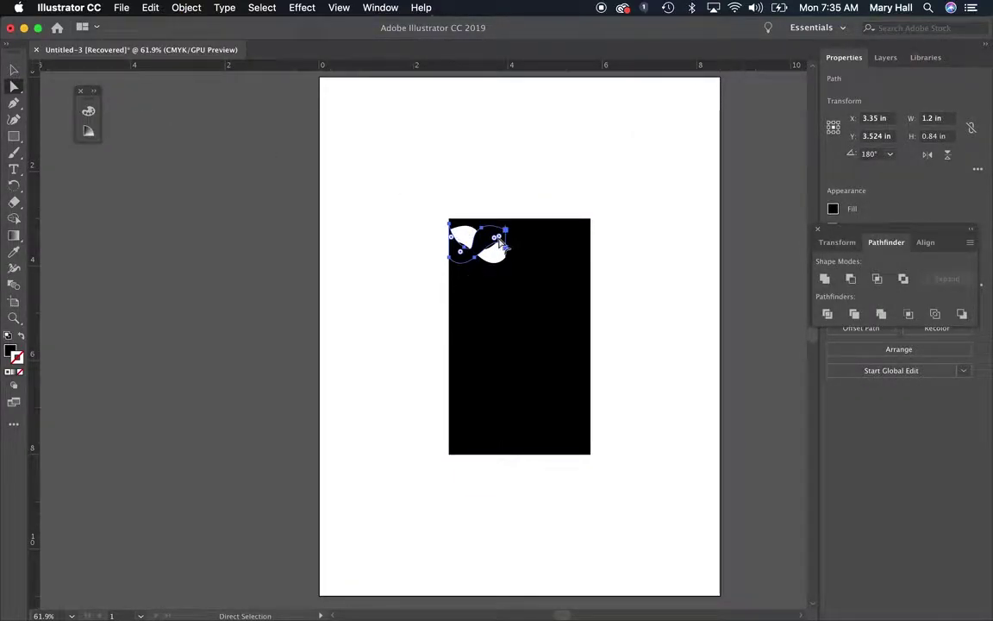
{"action": "left_click_drag", "start_coordinate": [487, 239], "coordinate": [480, 240]}
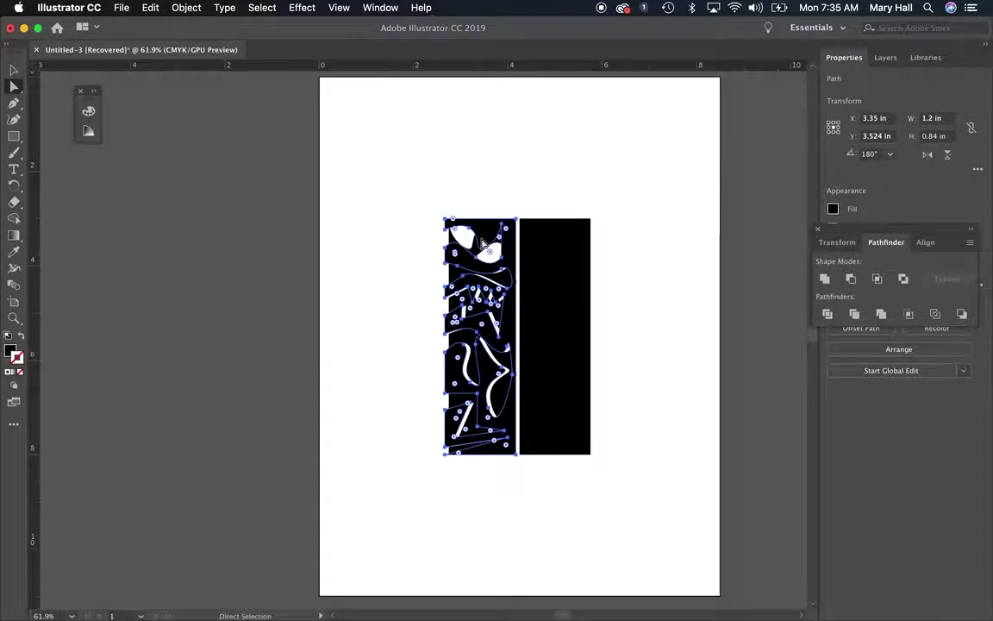
{"action": "key", "text": "super+z"}
{"action": "left_click", "coordinate": [476, 243]}
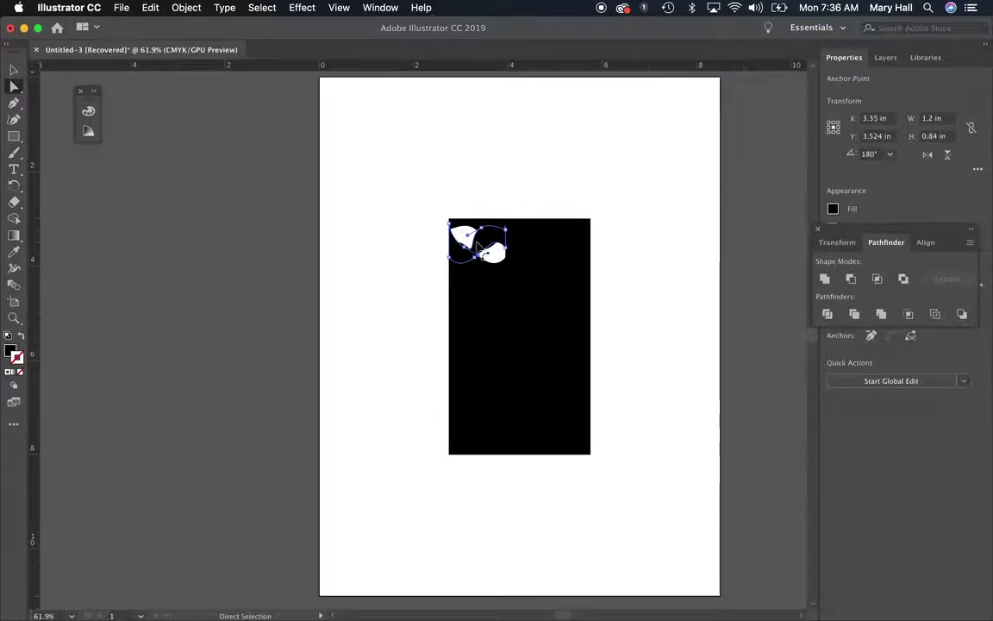
{"action": "left_click", "coordinate": [15, 70]}
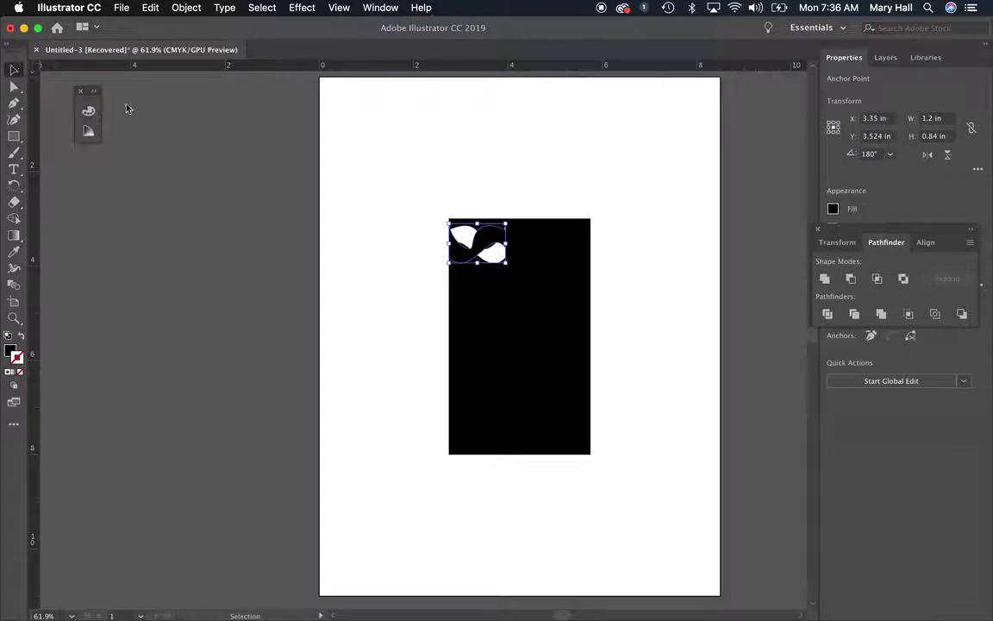
{"action": "left_click", "coordinate": [491, 243]}
{"action": "left_click_drag", "start_coordinate": [479, 241], "coordinate": [448, 242]}
{"action": "key", "text": "super+z"}
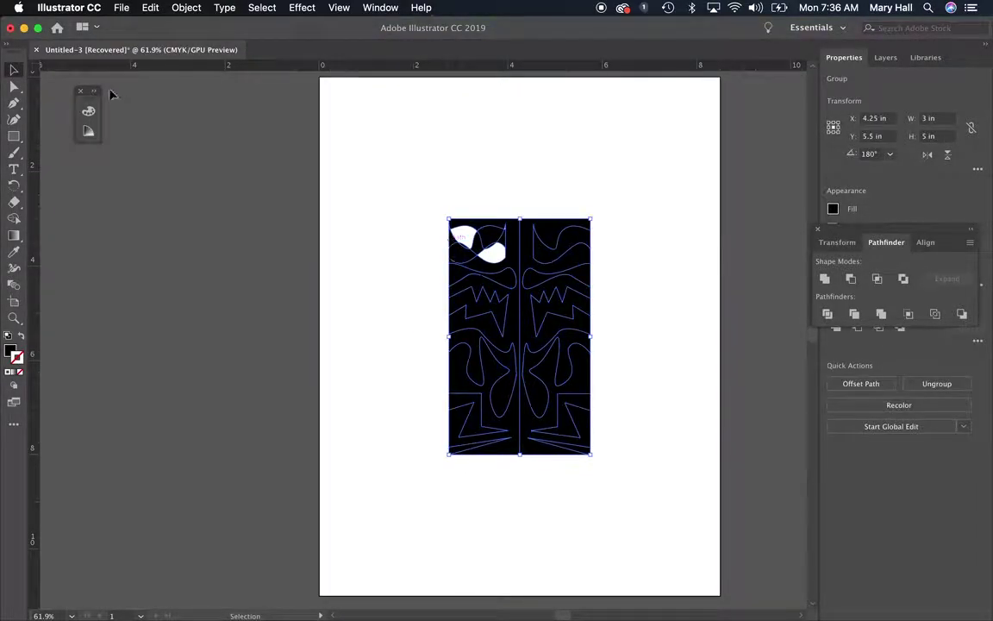
{"action": "left_click", "coordinate": [14, 86]}
{"action": "left_click", "coordinate": [414, 278]}
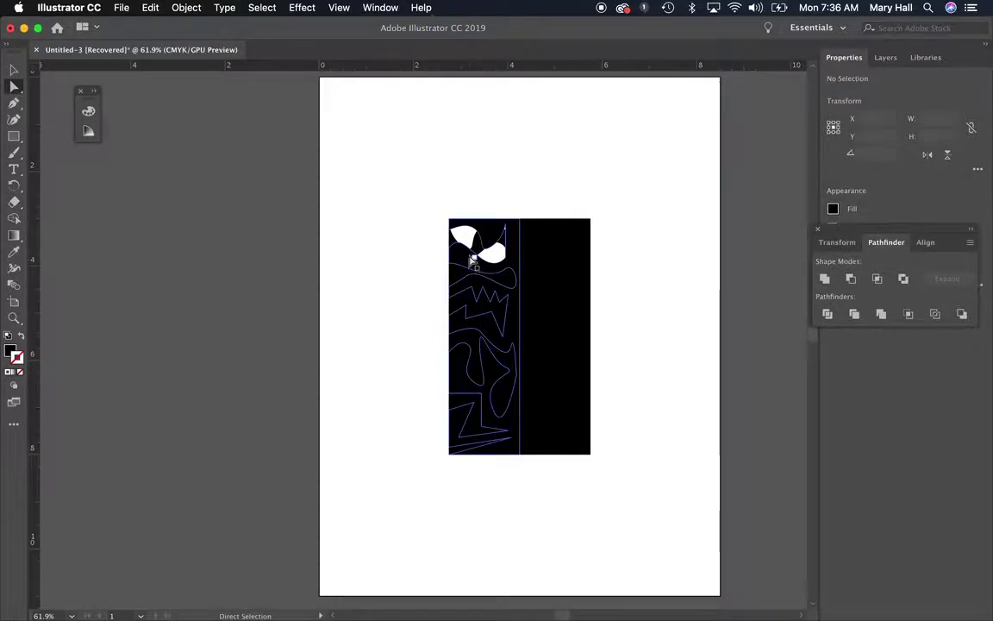
{"action": "left_click", "coordinate": [479, 245]}
{"action": "left_click", "coordinate": [480, 246]}
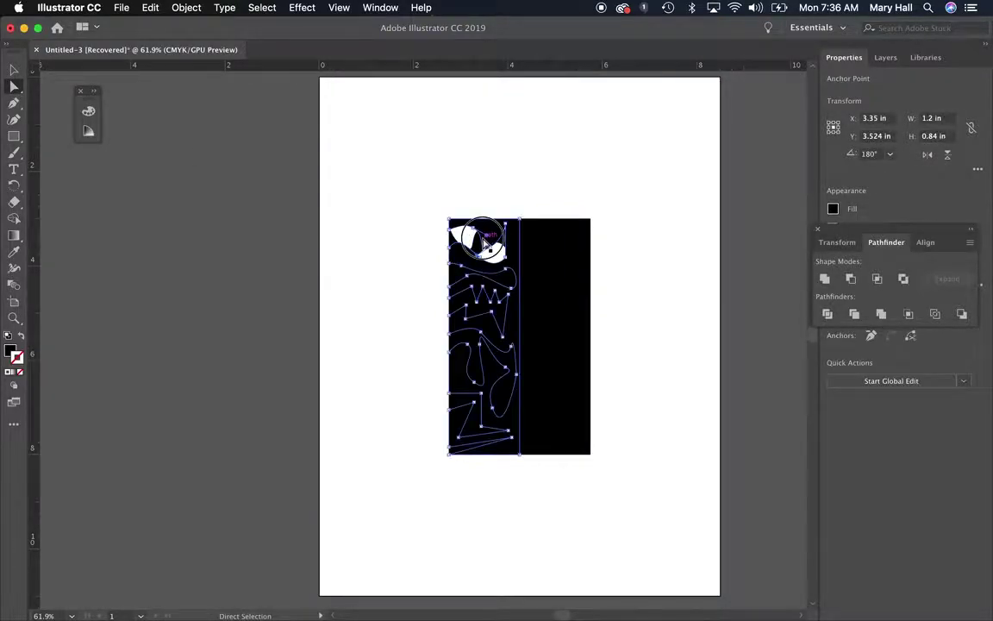
{"action": "left_click", "coordinate": [480, 248]}
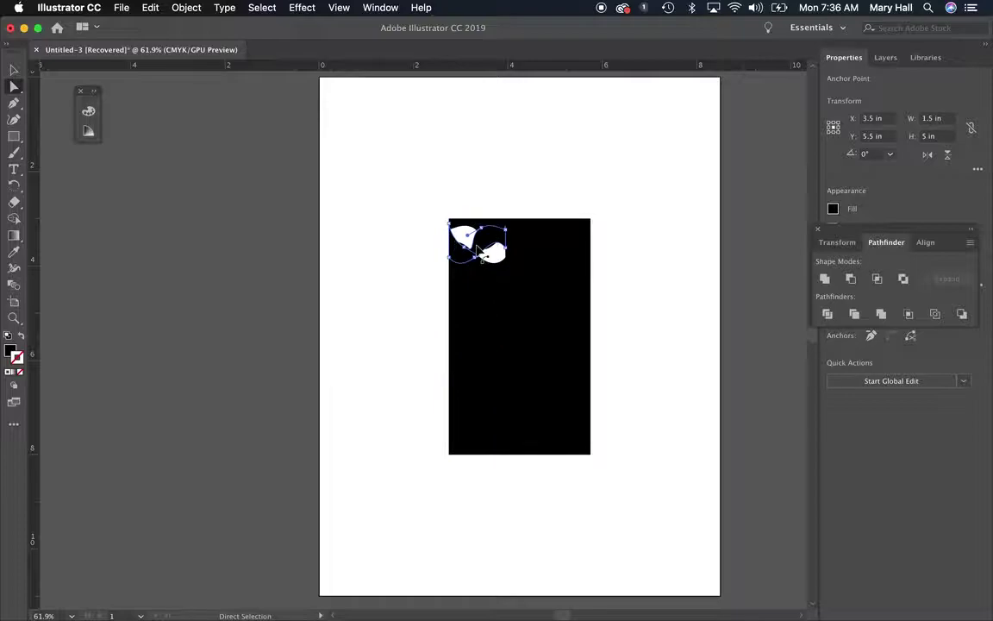
{"action": "left_click_drag", "start_coordinate": [477, 249], "coordinate": [468, 248]}
Move the reflected wavy piece outside the rectangle's left edge to X 2.15 in, Y 3.523 in, mirroring its cutout, and deselect it
{"action": "key", "text": "super+equal"}
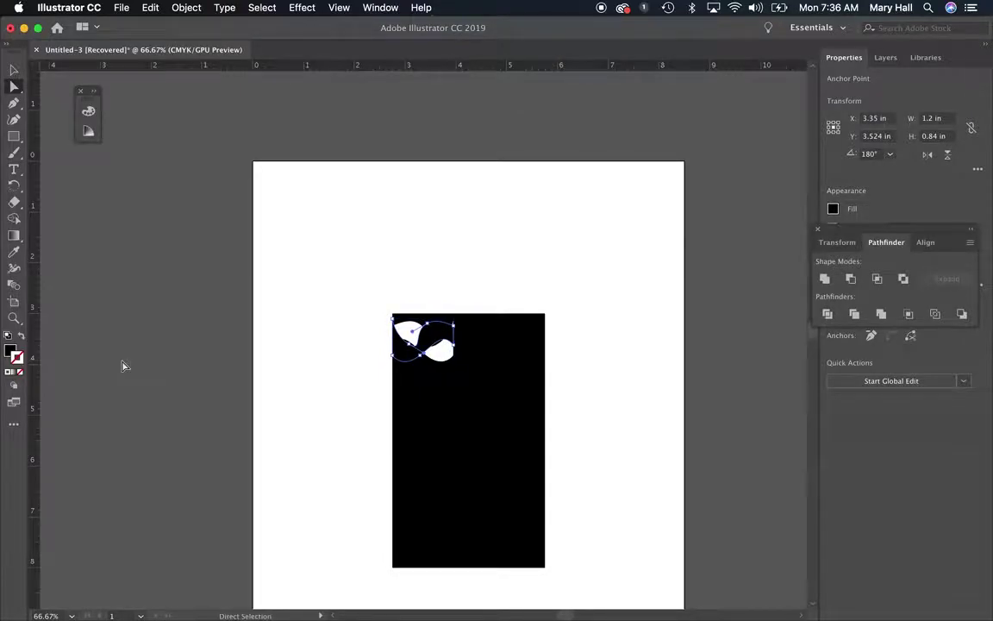
{"action": "scroll", "coordinate": [311, 408], "scroll_direction": "down", "scroll_amount": 5}
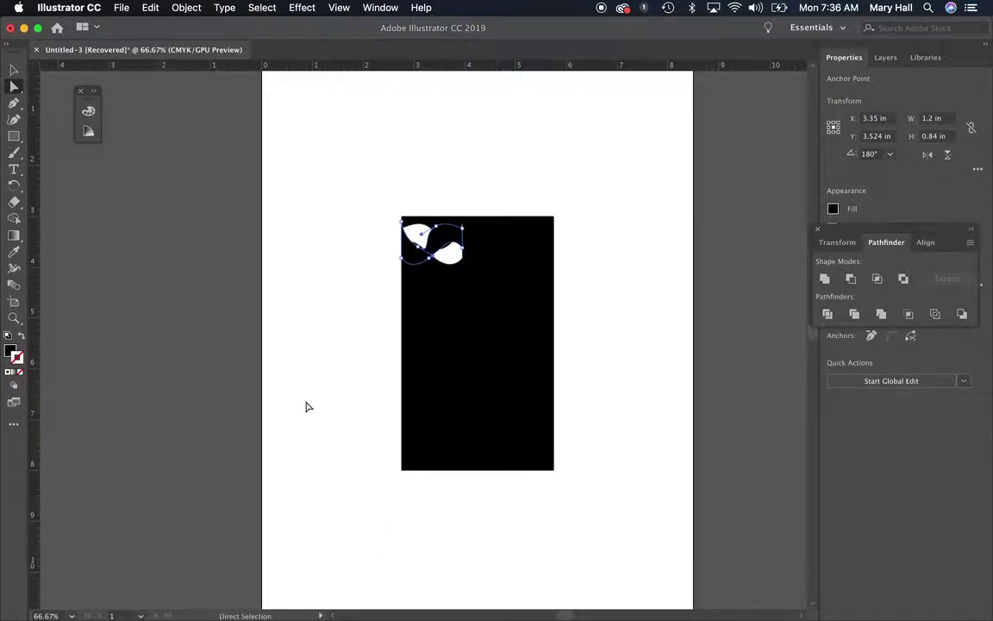
{"action": "key", "text": "super+equal"}
{"action": "key", "text": "super+equal"}
{"action": "key", "text": "super+equal"}
{"action": "key", "text": "super+equal"}
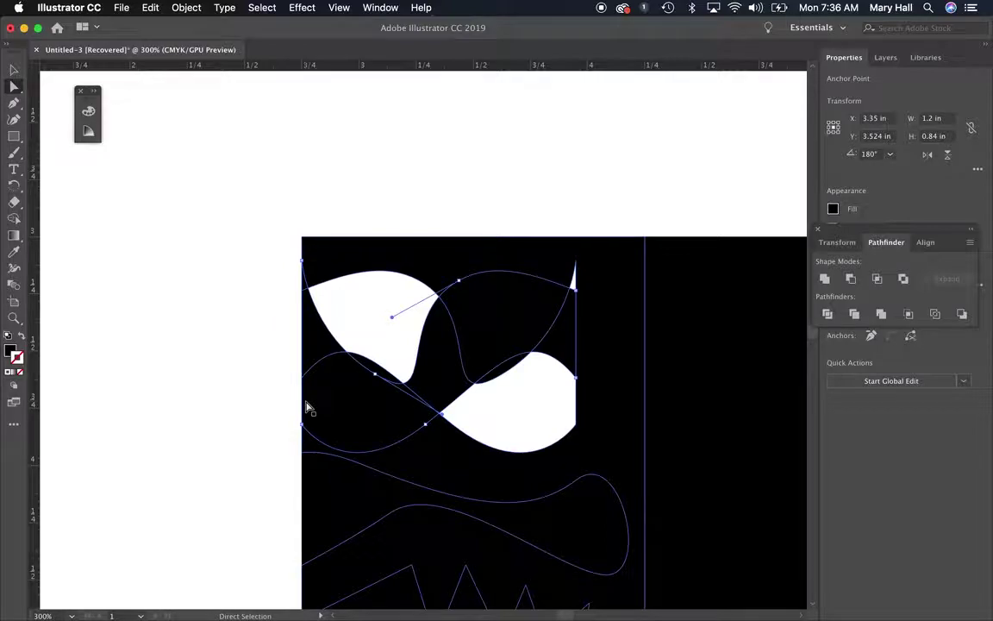
{"action": "left_click", "coordinate": [14, 70]}
{"action": "left_click", "coordinate": [184, 166]}
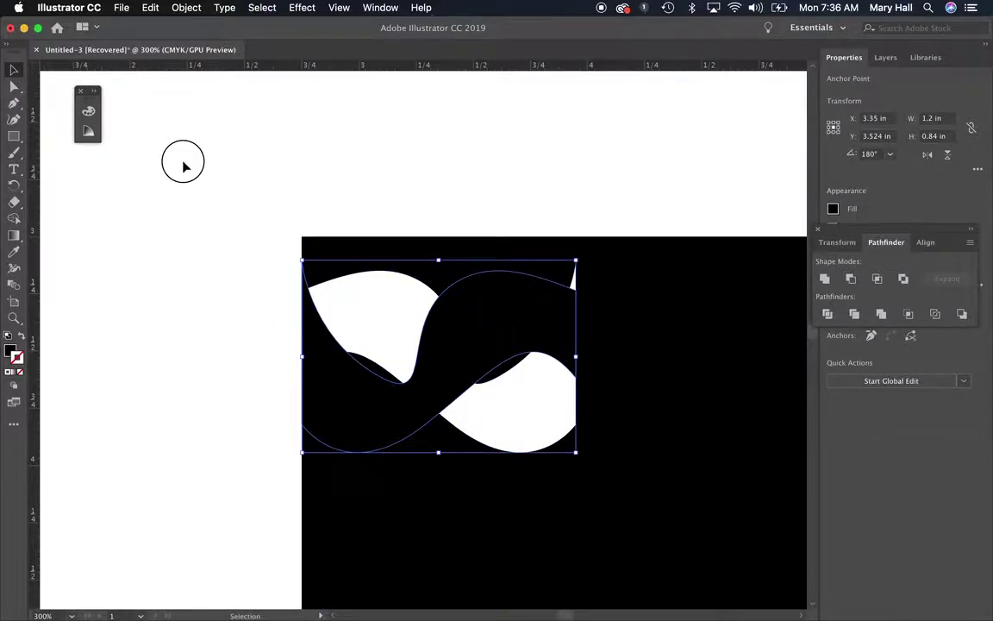
{"action": "left_click", "coordinate": [15, 86]}
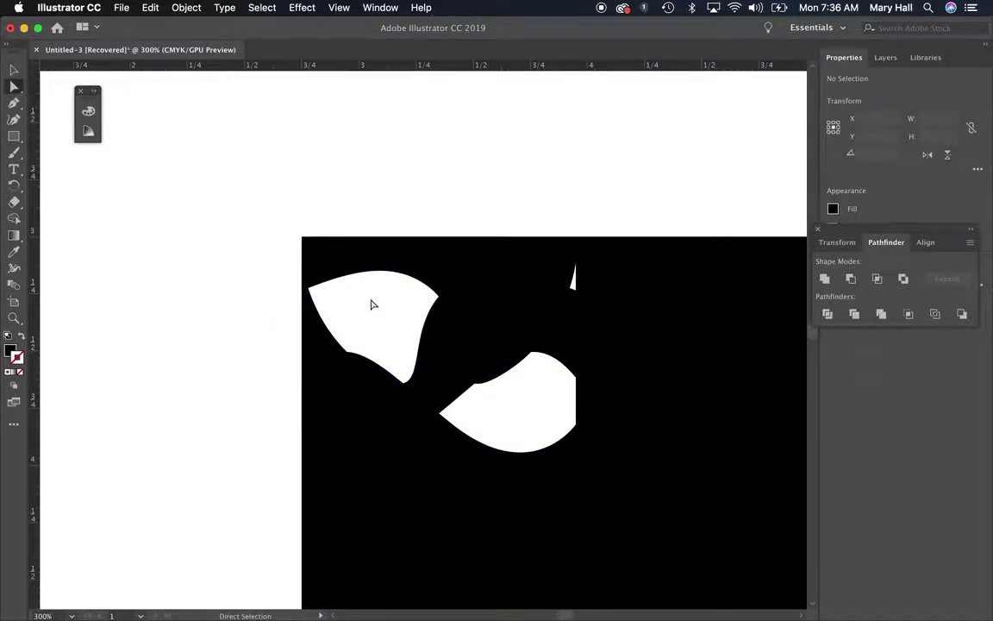
{"action": "left_click", "coordinate": [443, 352]}
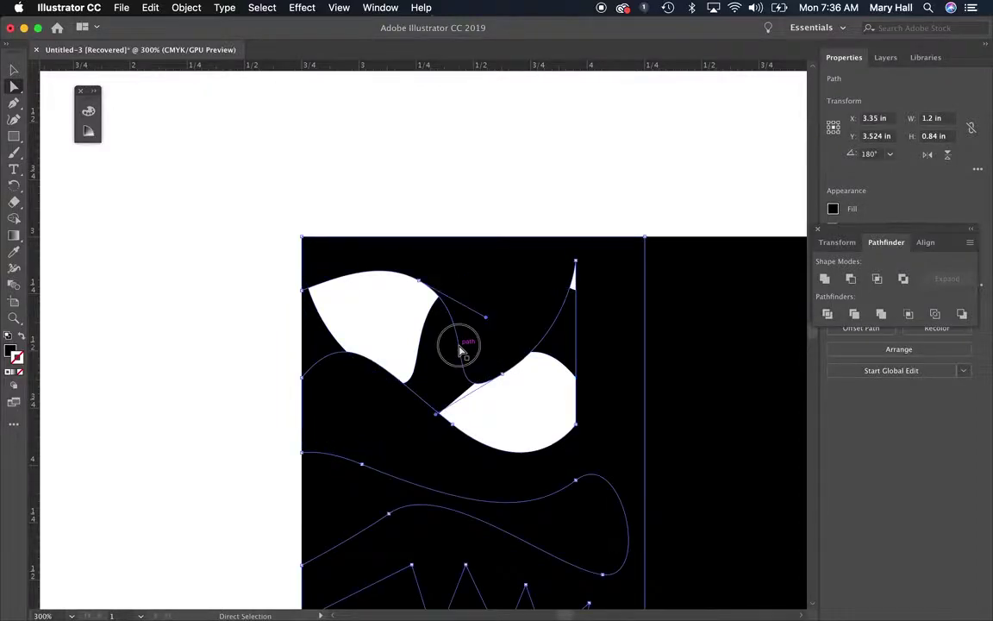
{"action": "left_click", "coordinate": [435, 356]}
{"action": "left_click_drag", "start_coordinate": [436, 356], "coordinate": [160, 359]}
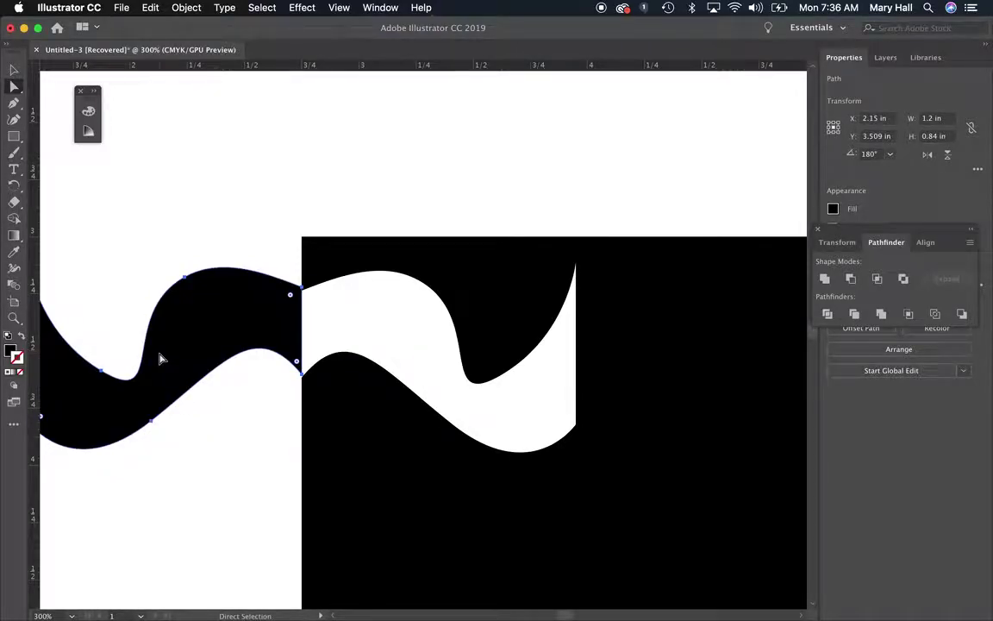
{"action": "key", "text": "Down"}
{"action": "key", "text": "Down"}
{"action": "left_click", "coordinate": [231, 226]}
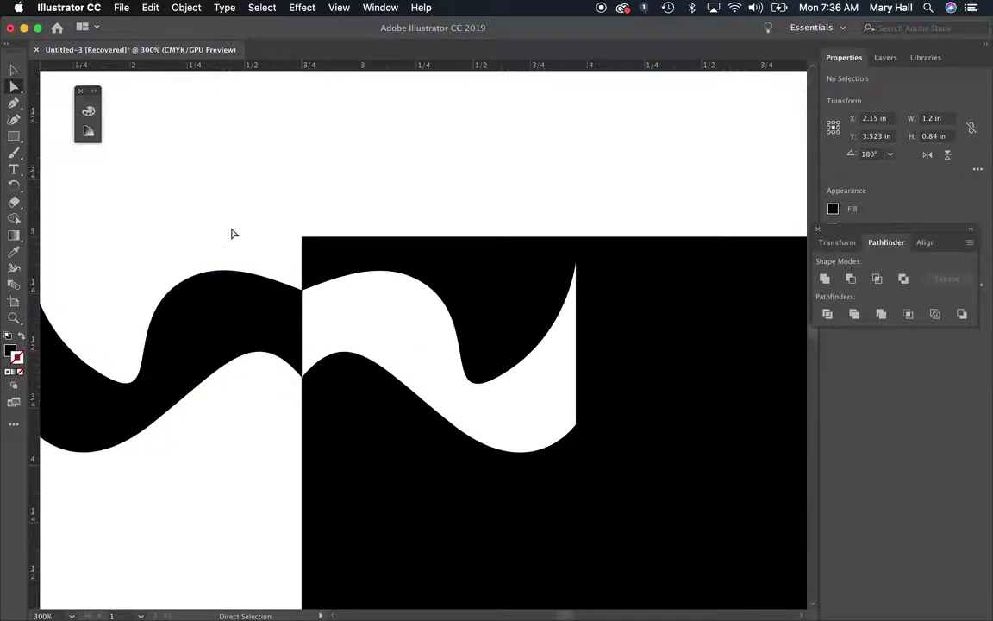
Flip the second curved piece outward across the rectangle's left edge with the Reflect tool to X 2.035 in, Y 4.211 in, and deselect it
{"action": "key", "text": "super+0"}
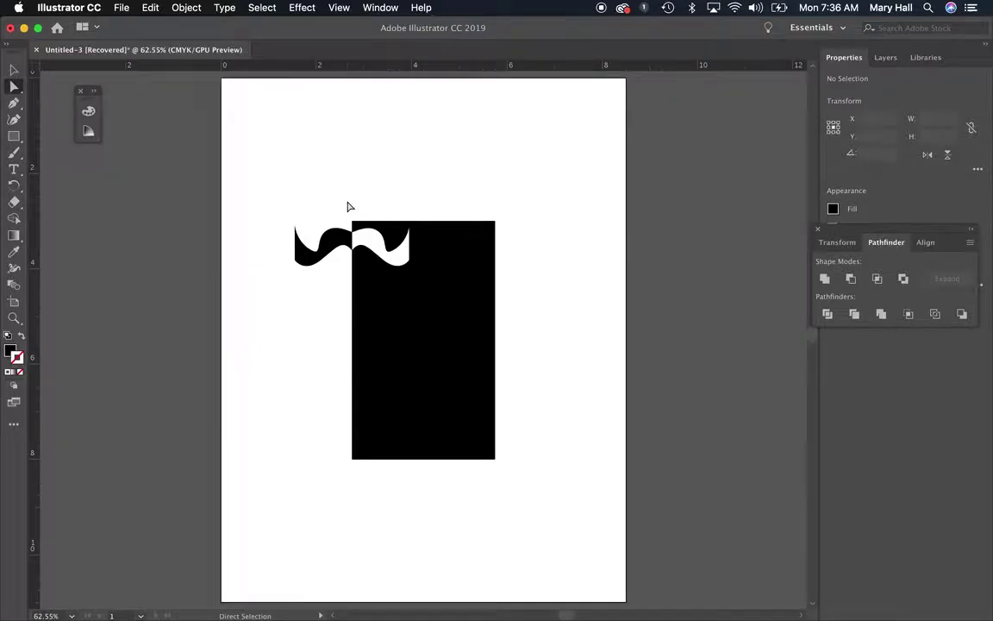
{"action": "left_click", "coordinate": [366, 278]}
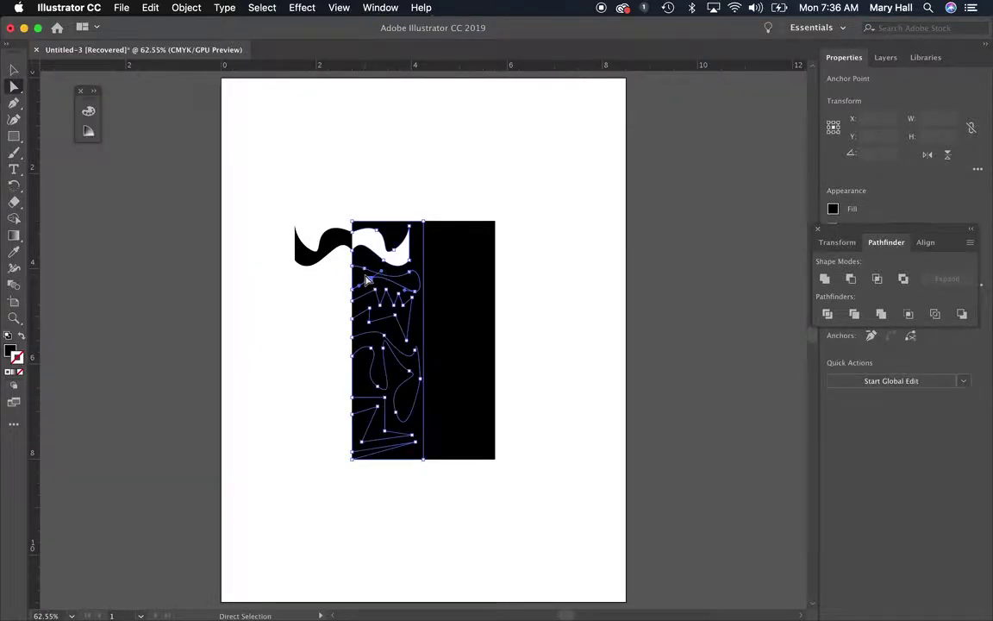
{"action": "left_click", "coordinate": [285, 284]}
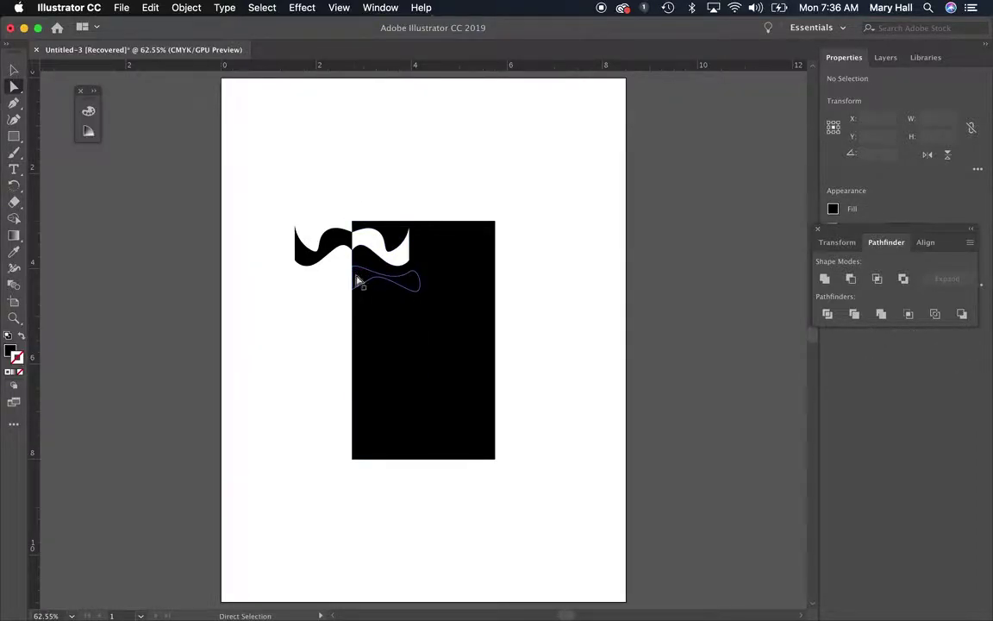
{"action": "left_click", "coordinate": [360, 278]}
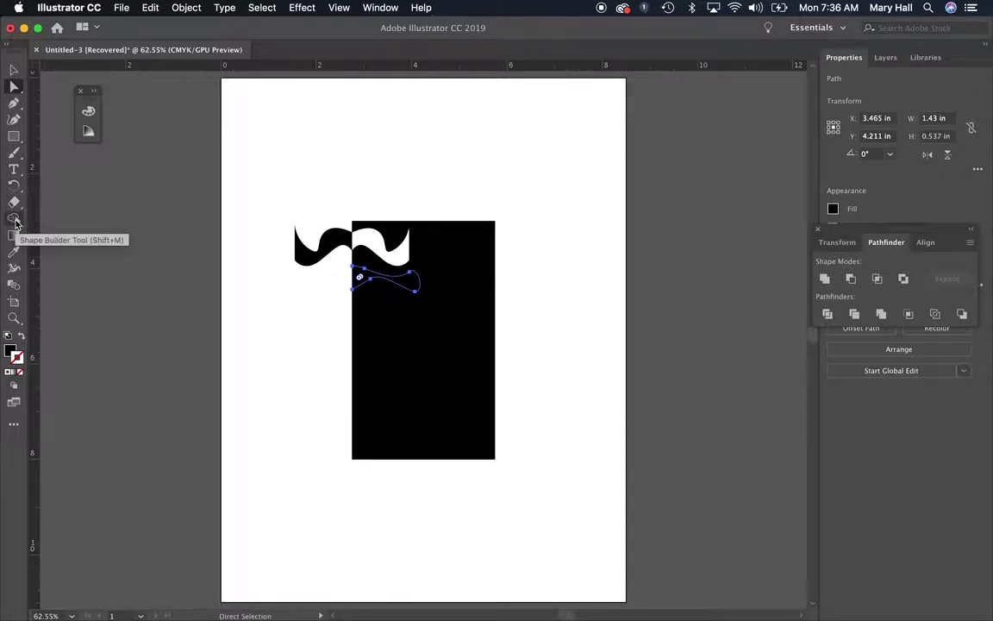
{"action": "left_click", "coordinate": [15, 186]}
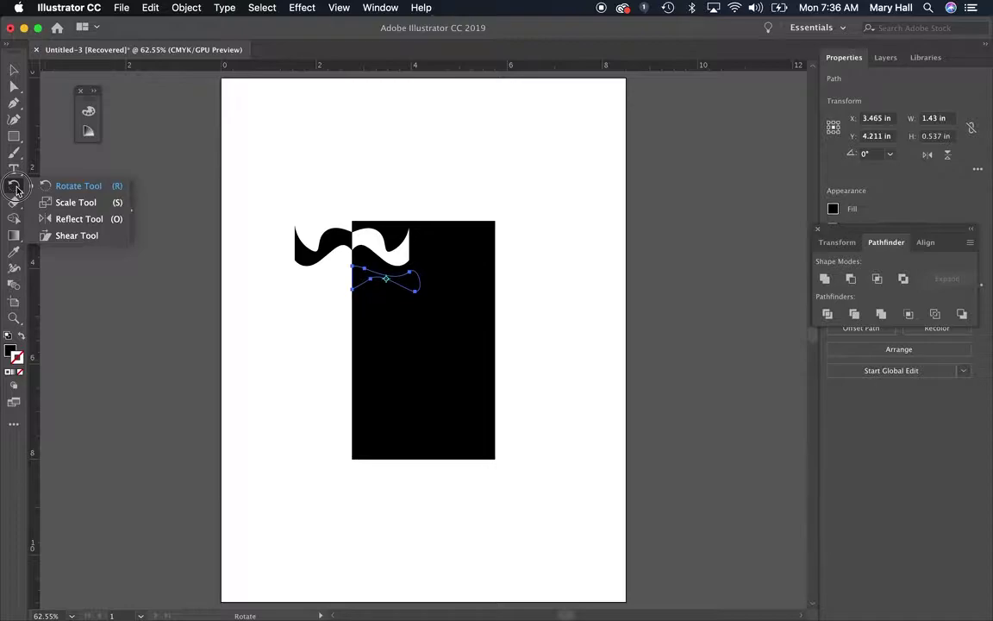
{"action": "left_click_drag", "start_coordinate": [16, 187], "coordinate": [52, 192]}
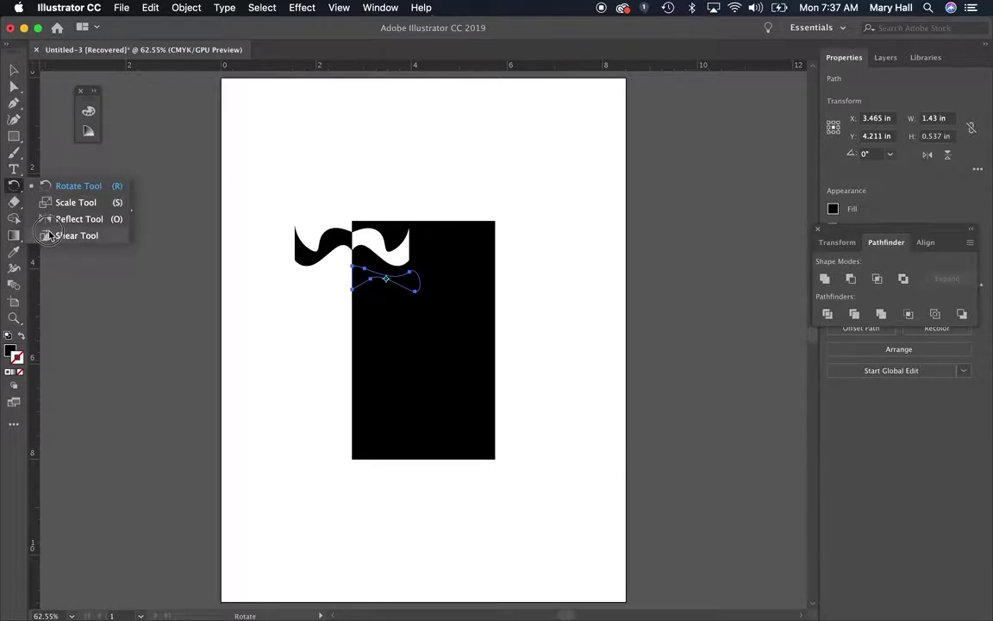
{"action": "left_click", "coordinate": [52, 220]}
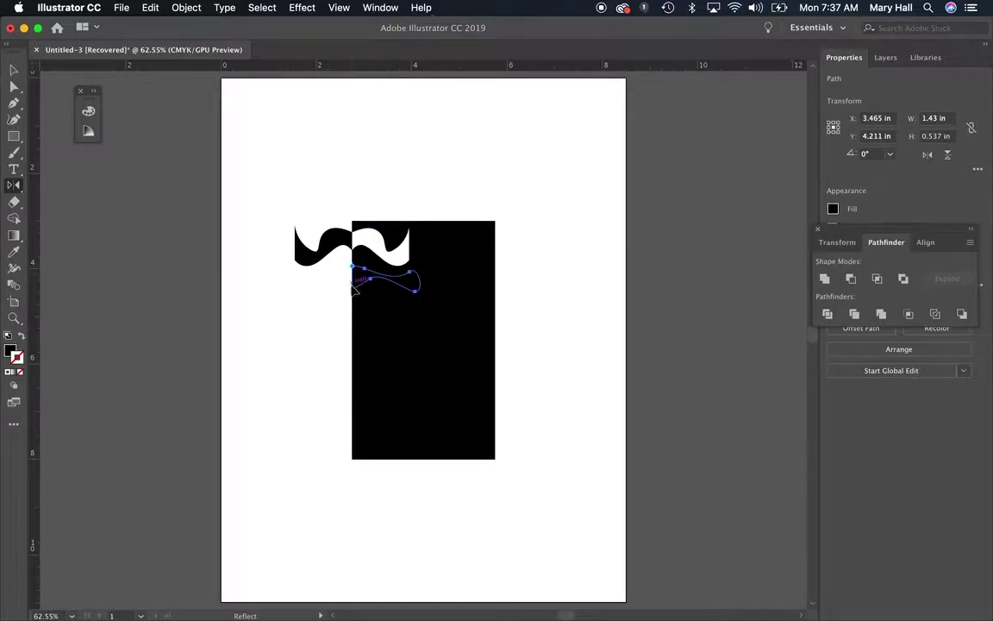
{"action": "left_click_drag", "start_coordinate": [352, 293], "coordinate": [352, 294]}
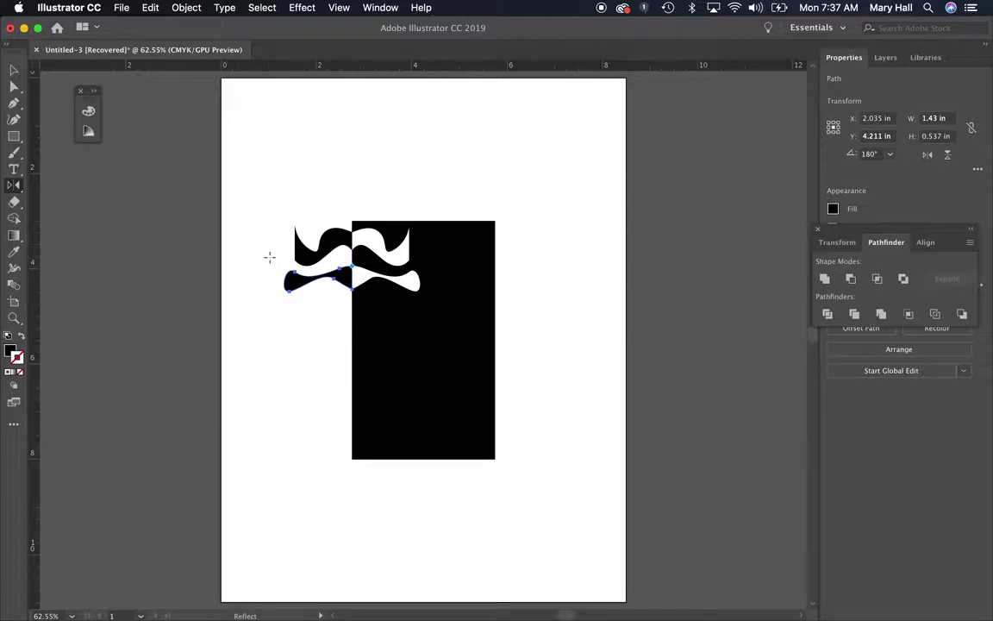
{"action": "key", "text": "v"}
{"action": "left_click", "coordinate": [264, 172]}
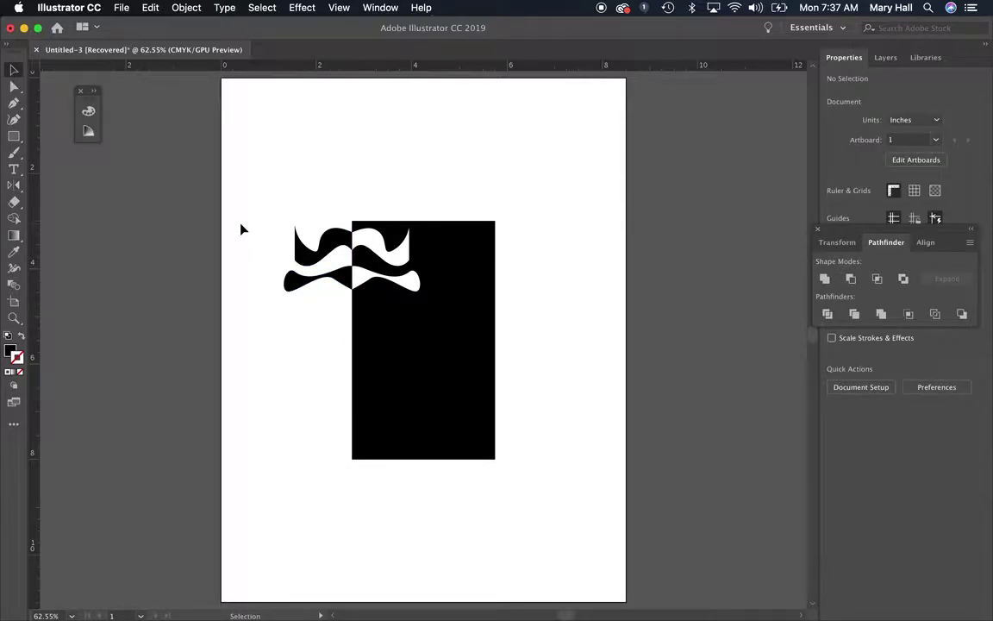
Flip the jagged, tooth-like piece outward across the rectangle's left edge with the Reflect tool to X 2.121 in, Y 4.971 in, and deselect it
{"action": "left_click", "coordinate": [13, 86]}
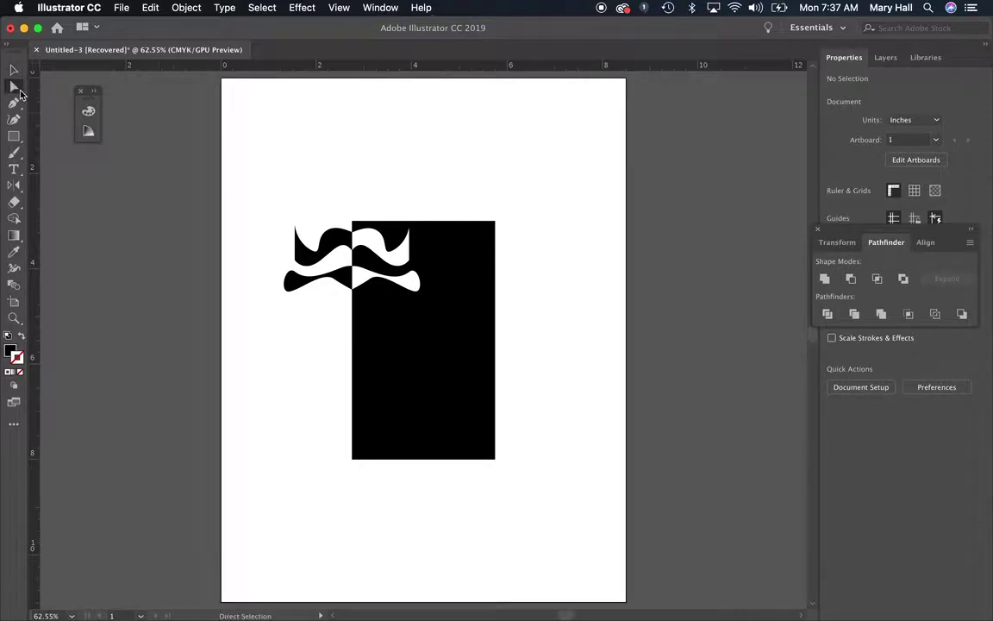
{"action": "left_click_drag", "start_coordinate": [373, 308], "coordinate": [393, 310]}
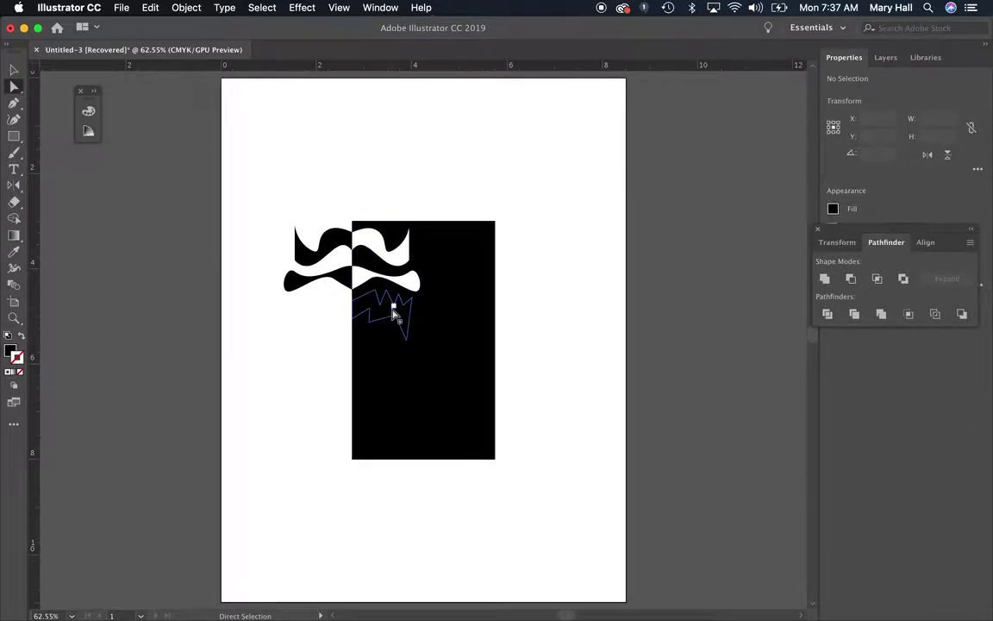
{"action": "left_click", "coordinate": [389, 316]}
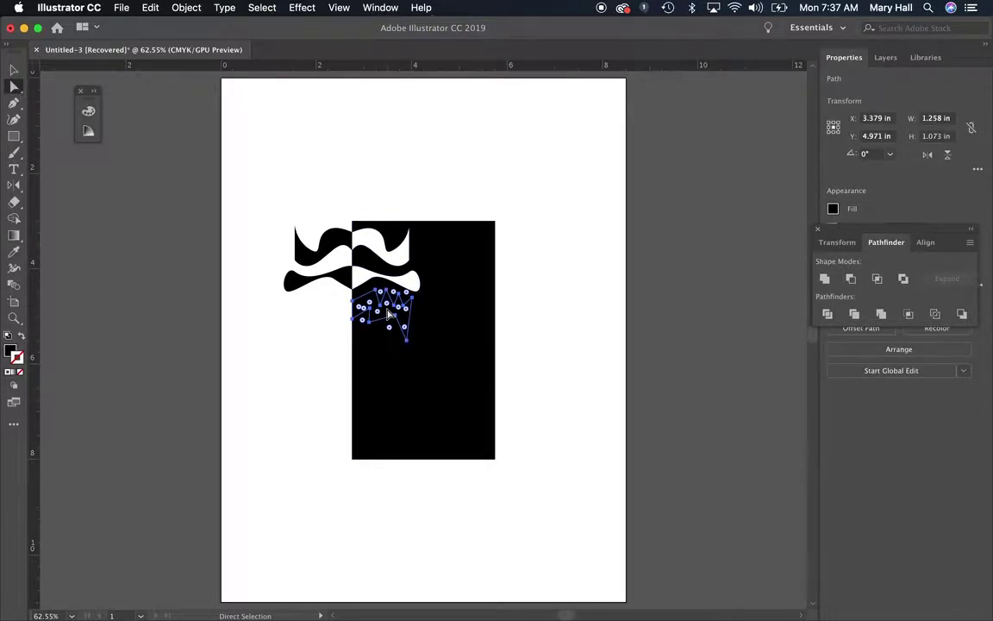
{"action": "key", "text": "o"}
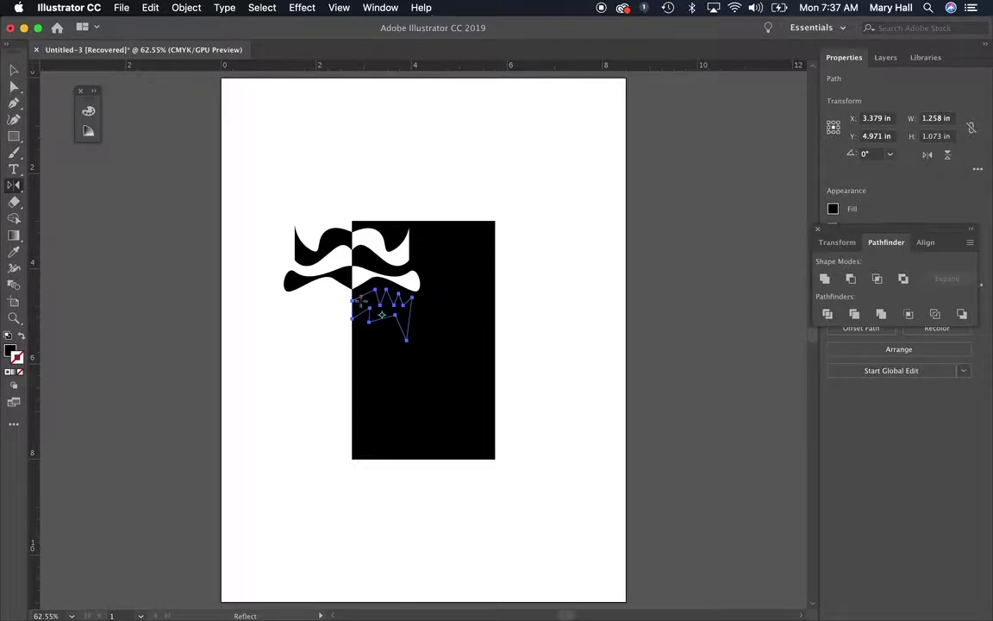
{"action": "left_click", "coordinate": [351, 301]}
{"action": "left_click", "coordinate": [351, 320]}
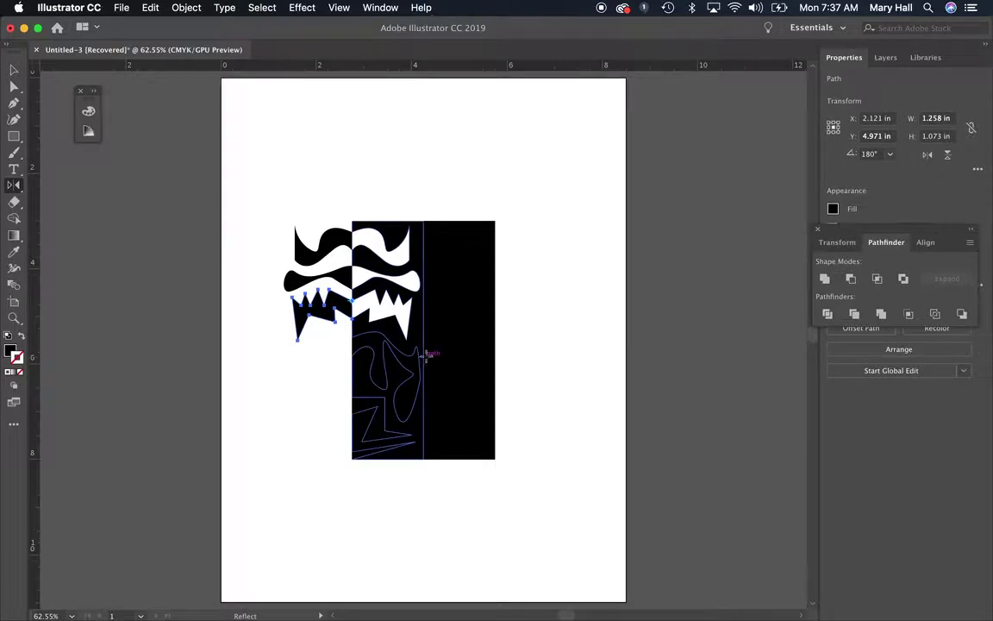
{"action": "key", "text": "a"}
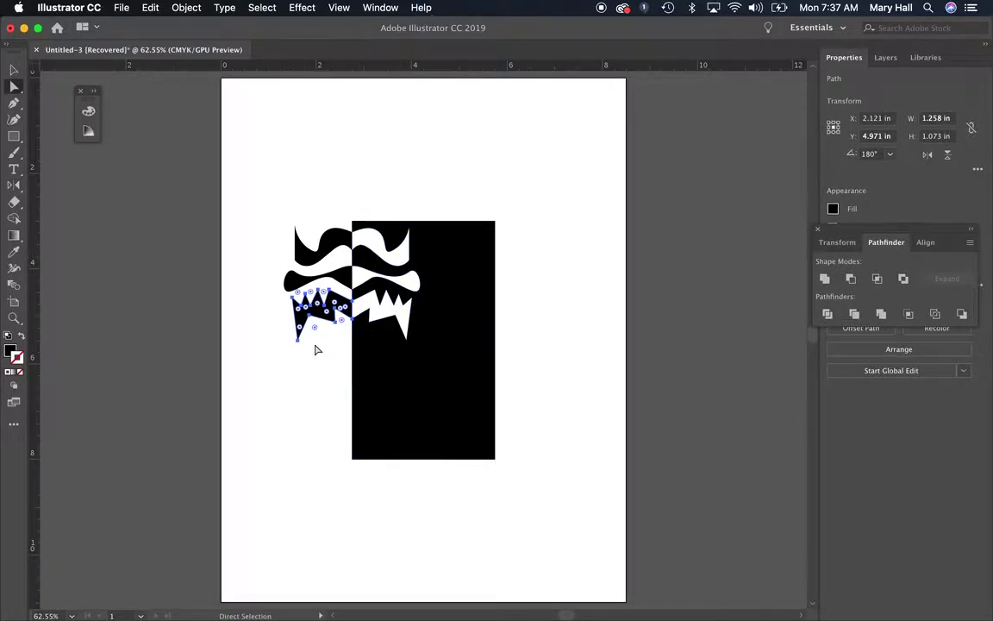
{"action": "left_click", "coordinate": [253, 307]}
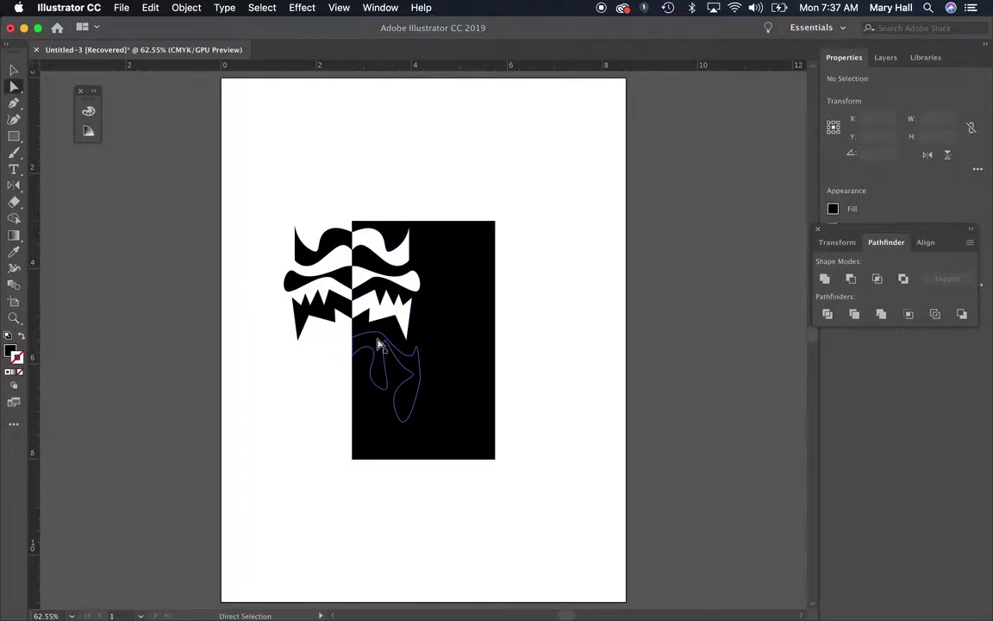
Reflect the tall curved piece below the teeth outward across the rectangle's left edge to X 2.035 in, Y 6.266 in, and deselect it
{"action": "left_click", "coordinate": [377, 343]}
{"action": "key", "text": "o"}
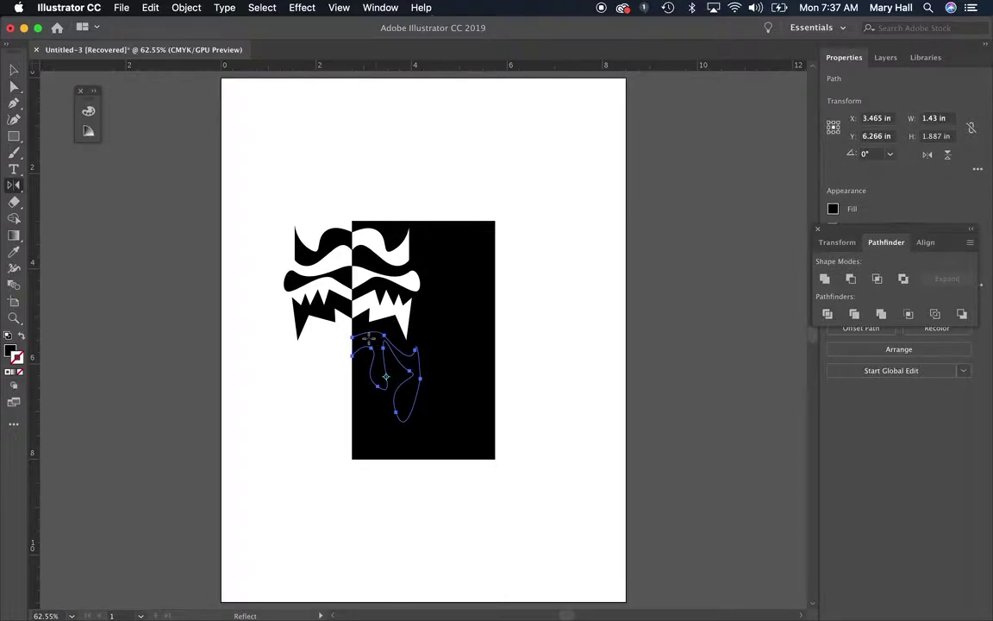
{"action": "left_click", "coordinate": [359, 357], "text": "shift"}
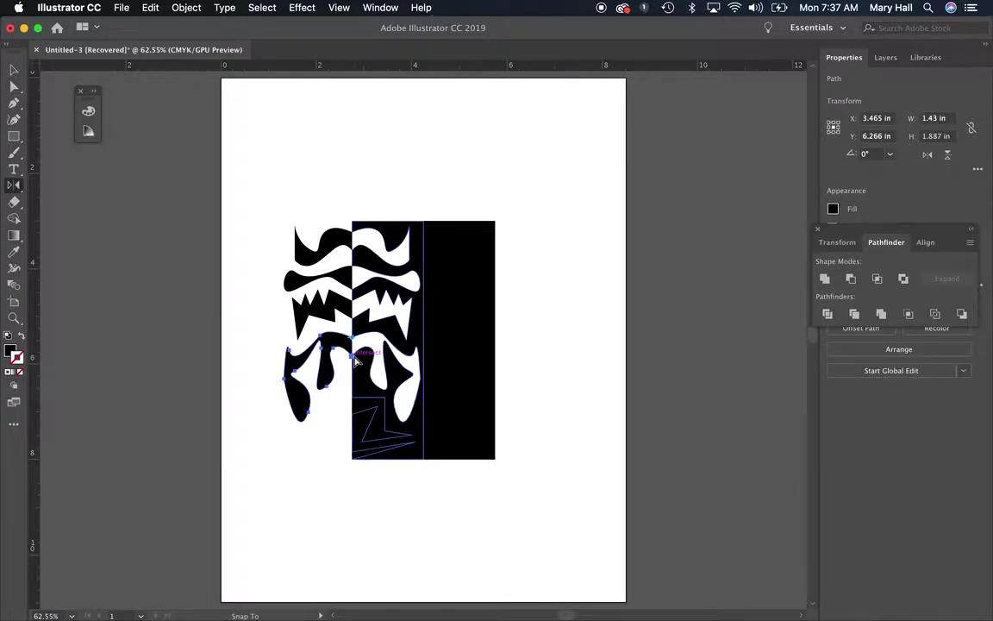
{"action": "key", "text": "a"}
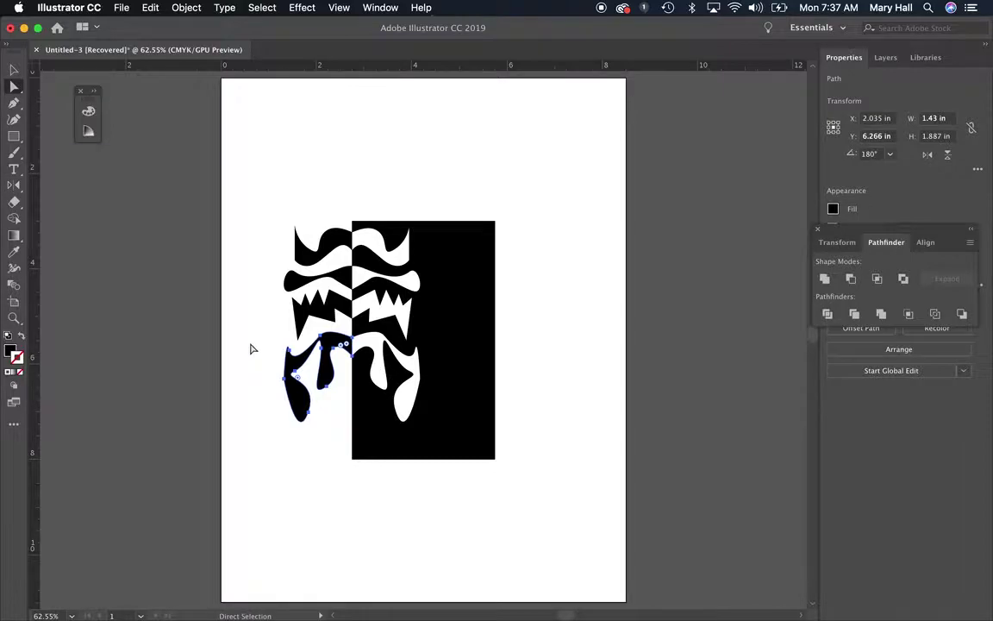
{"action": "left_click", "coordinate": [251, 349]}
Reflect the angular zigzag piece outward across the rectangle's left edge to X 2.121 in, Y 7.168 in, and deselect it
{"action": "left_click", "coordinate": [381, 406]}
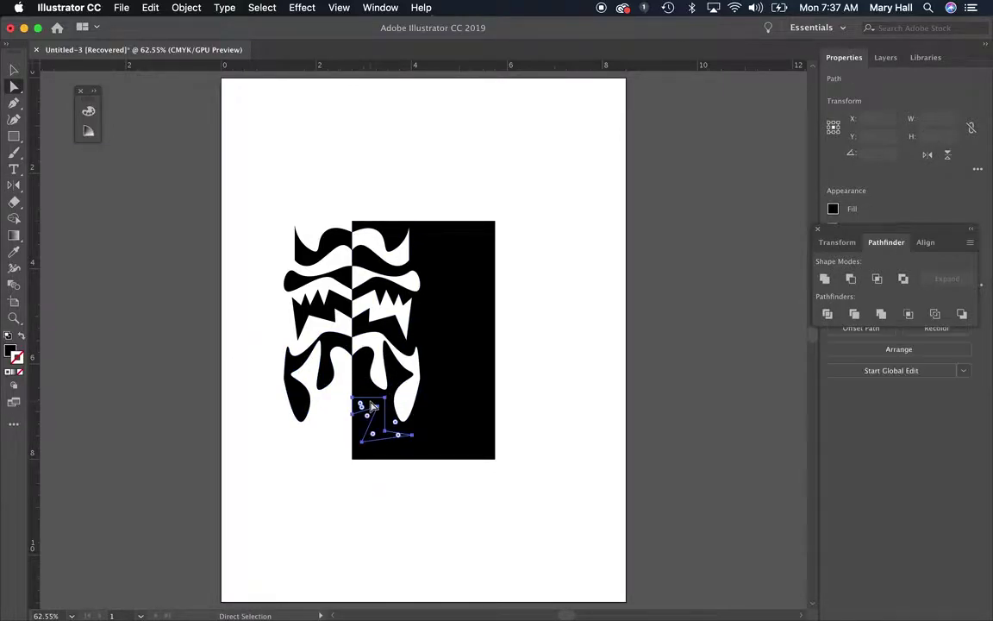
{"action": "key", "text": "o"}
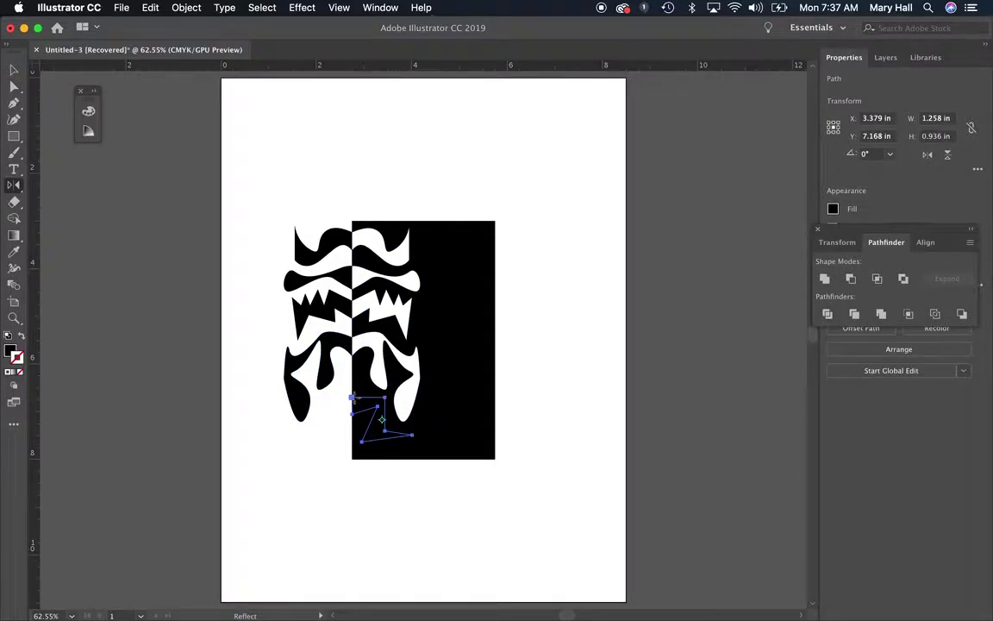
{"action": "left_click", "coordinate": [353, 414], "text": "shift"}
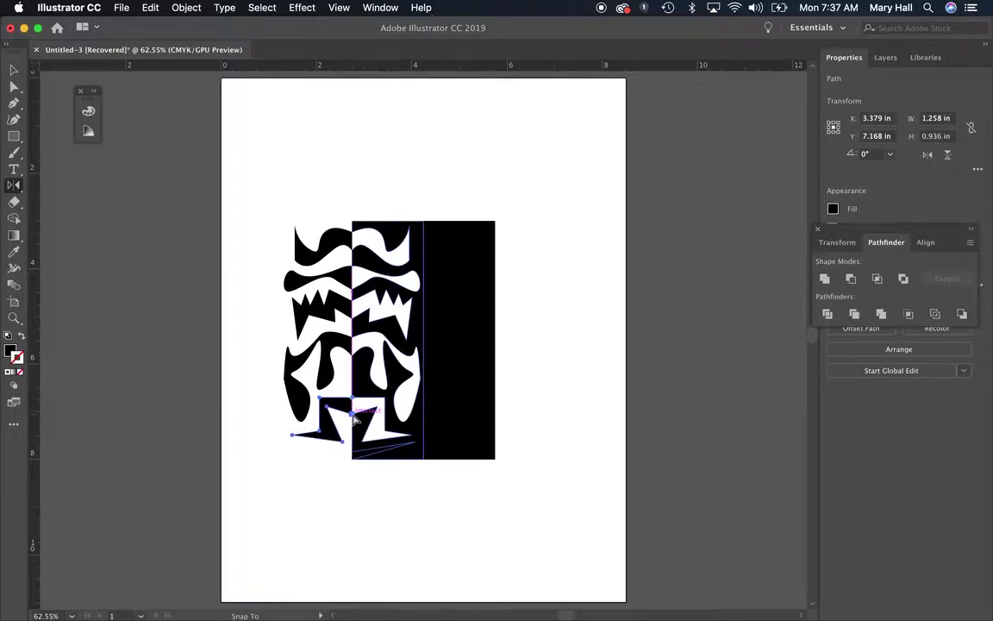
{"action": "left_click_drag", "start_coordinate": [353, 417], "coordinate": [360, 442]}
{"action": "key", "text": "a"}
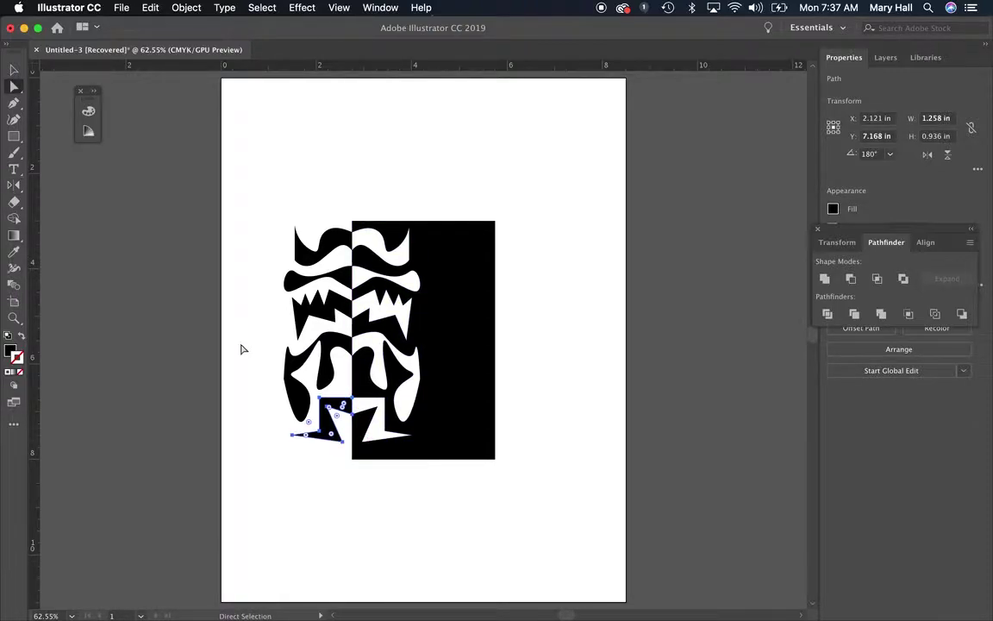
{"action": "left_click", "coordinate": [242, 347]}
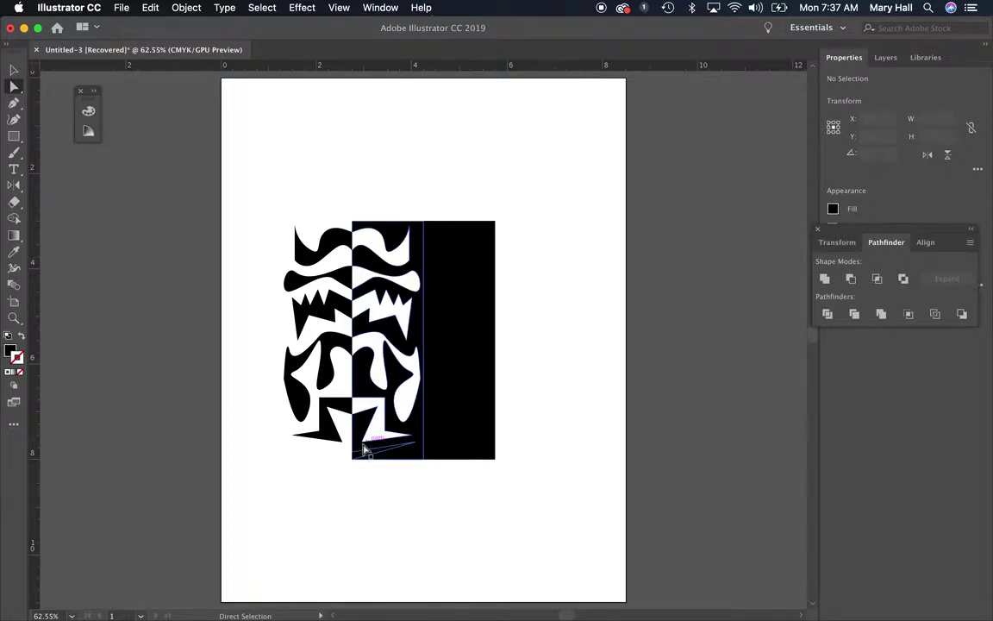
Reflect the thin triangular sliver at the rectangle's lower left corner outward across the left edge to X 2.084 in, Y 7.819 in, and deselect it
{"action": "left_click", "coordinate": [360, 459]}
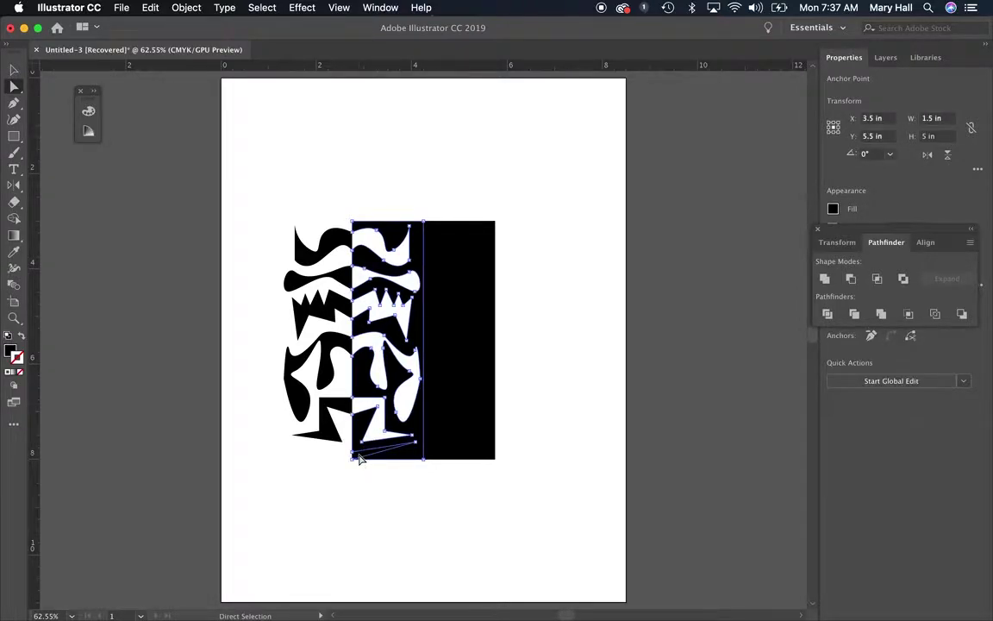
{"action": "left_click", "coordinate": [14, 318]}
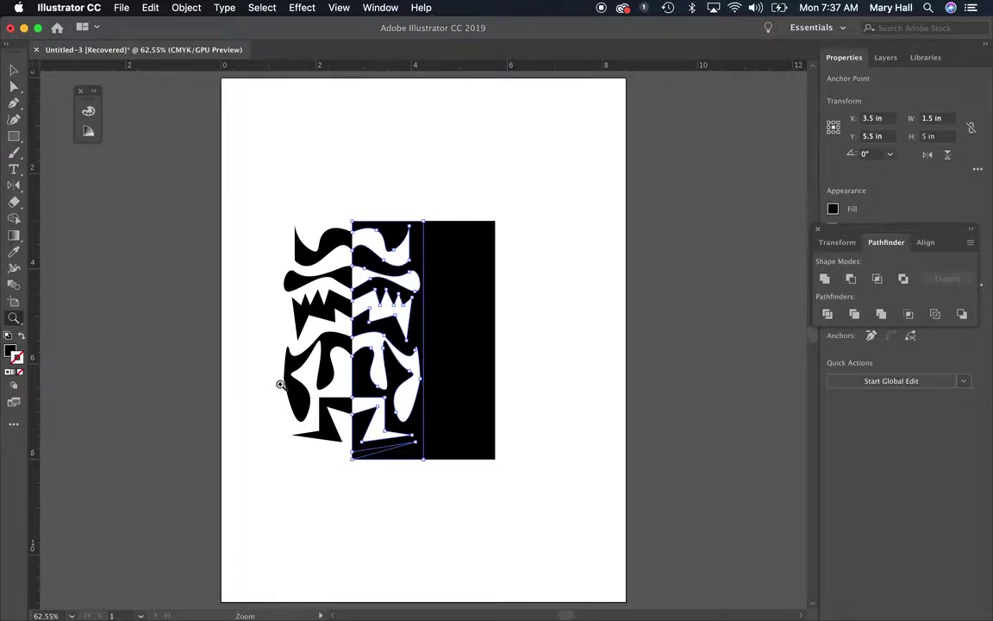
{"action": "left_click_drag", "start_coordinate": [281, 390], "coordinate": [472, 494]}
{"action": "key", "text": "a"}
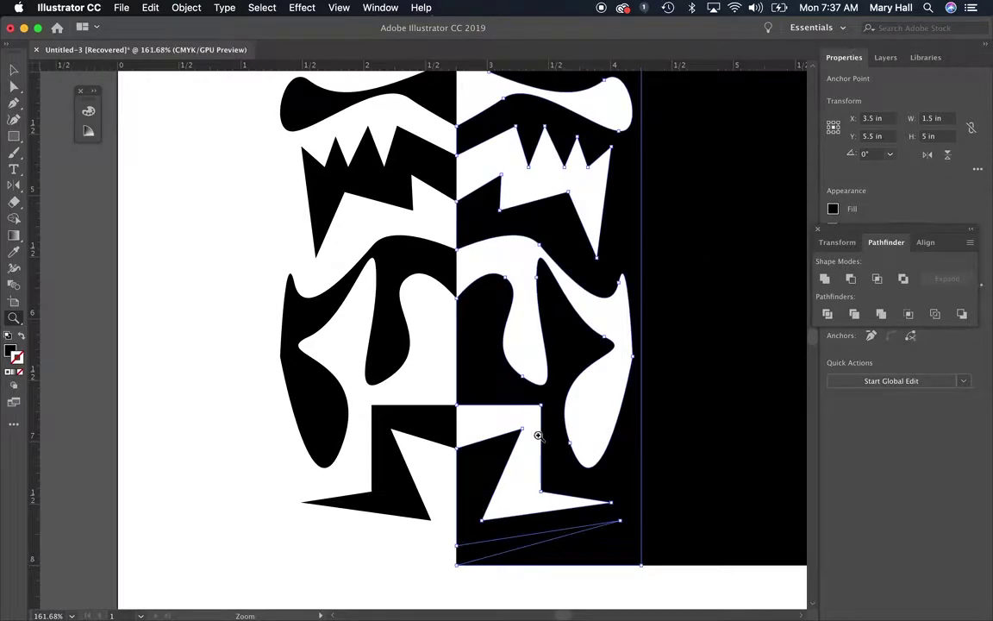
{"action": "left_click", "coordinate": [206, 177]}
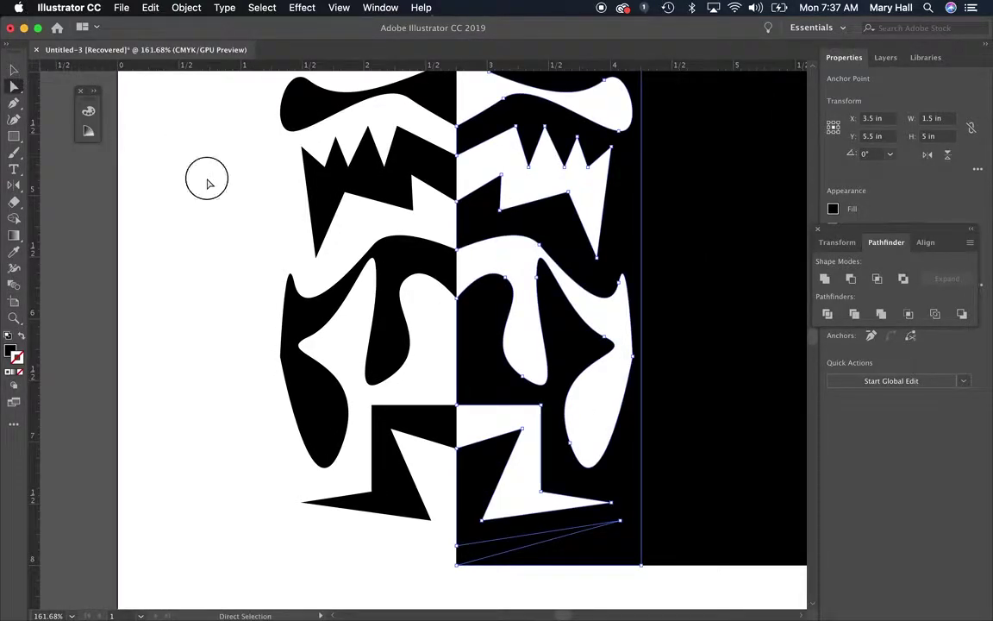
{"action": "left_click", "coordinate": [492, 552]}
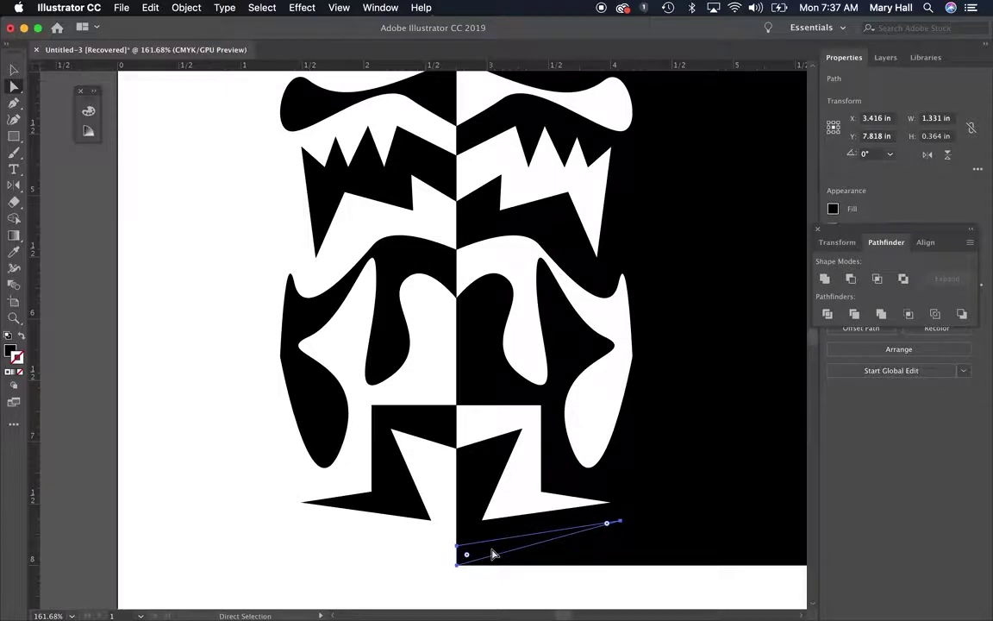
{"action": "key", "text": "o"}
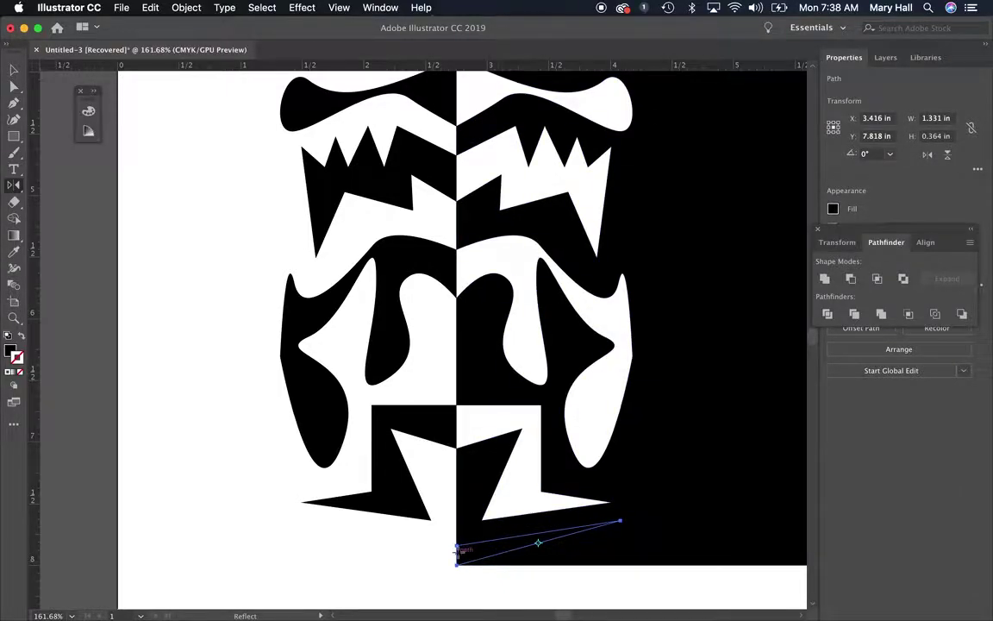
{"action": "left_click", "coordinate": [457, 565]}
{"action": "left_click_drag", "start_coordinate": [460, 570], "coordinate": [458, 569]}
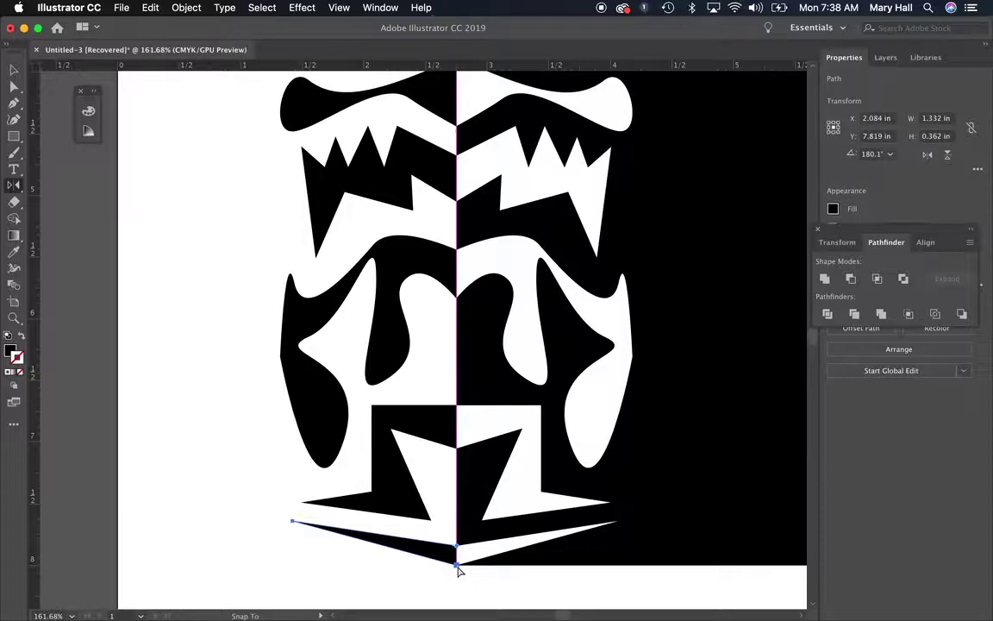
{"action": "key", "text": "super+0"}
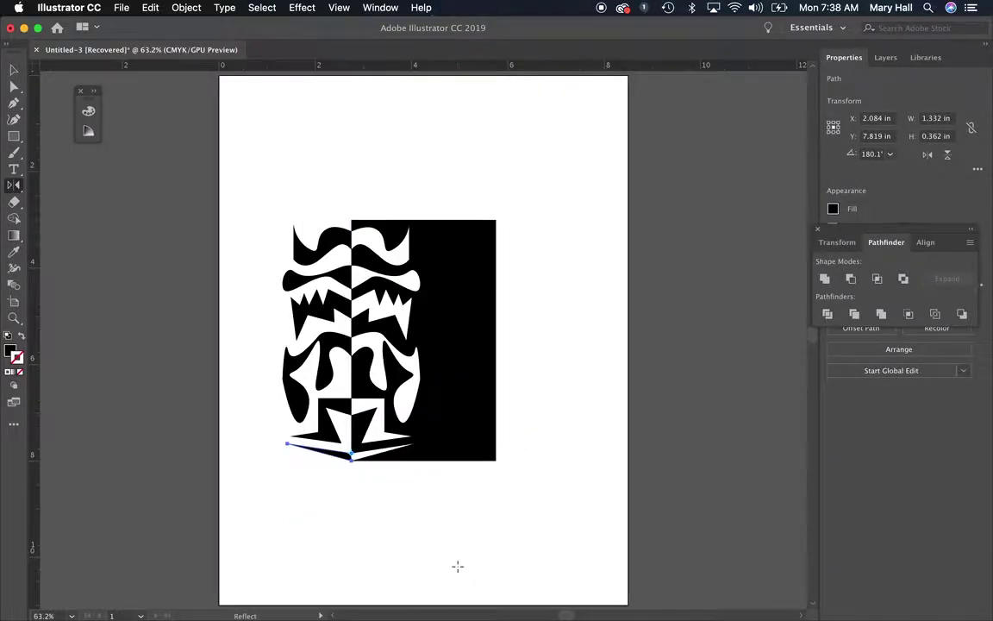
{"action": "key", "text": "v"}
{"action": "left_click", "coordinate": [277, 162]}
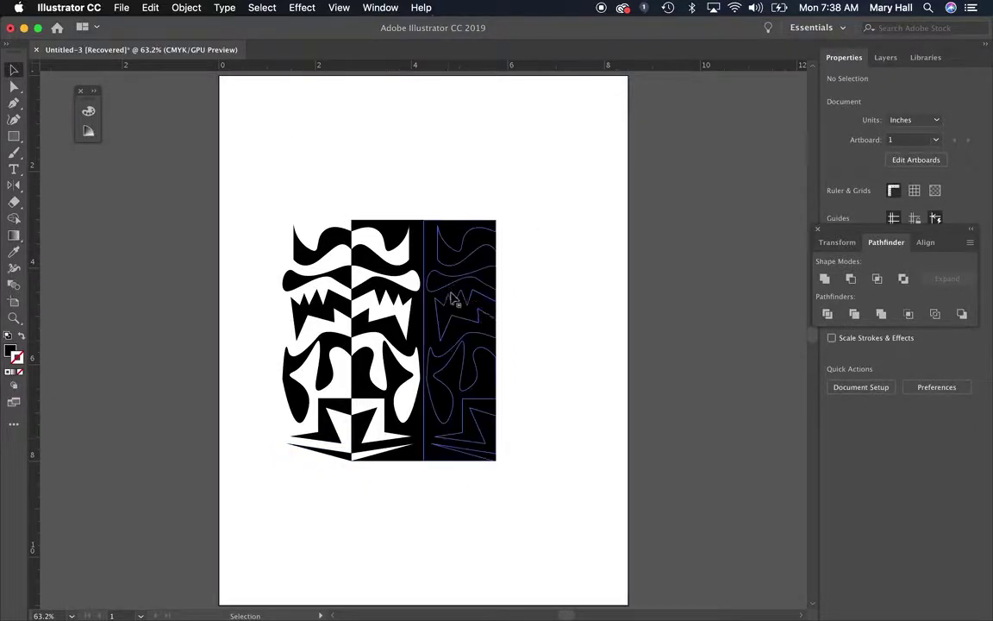
{"action": "left_click", "coordinate": [457, 258]}
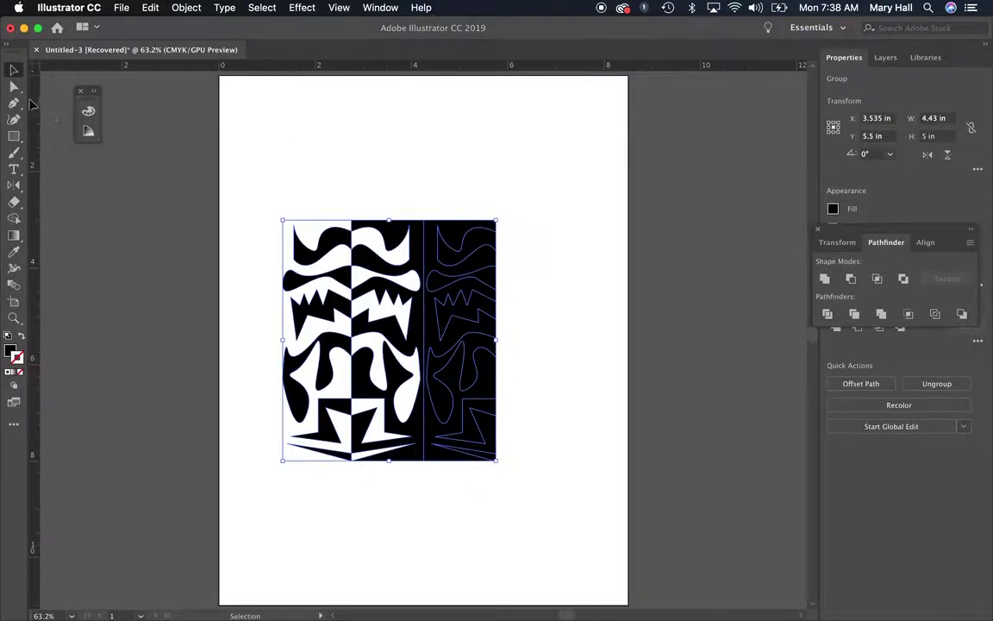
{"action": "left_click", "coordinate": [14, 86]}
{"action": "left_click", "coordinate": [352, 157]}
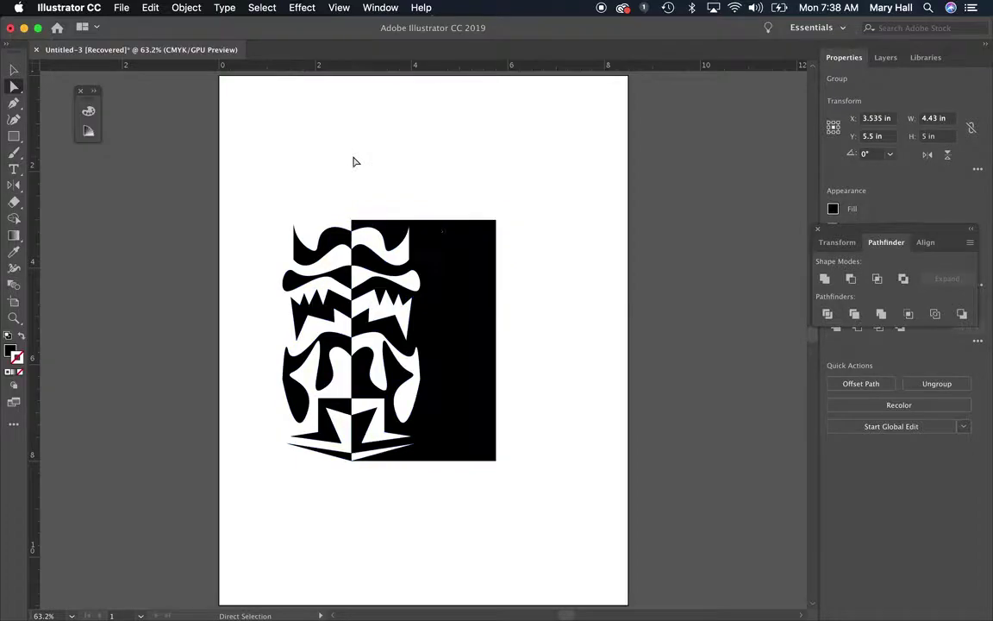
{"action": "left_click", "coordinate": [454, 259]}
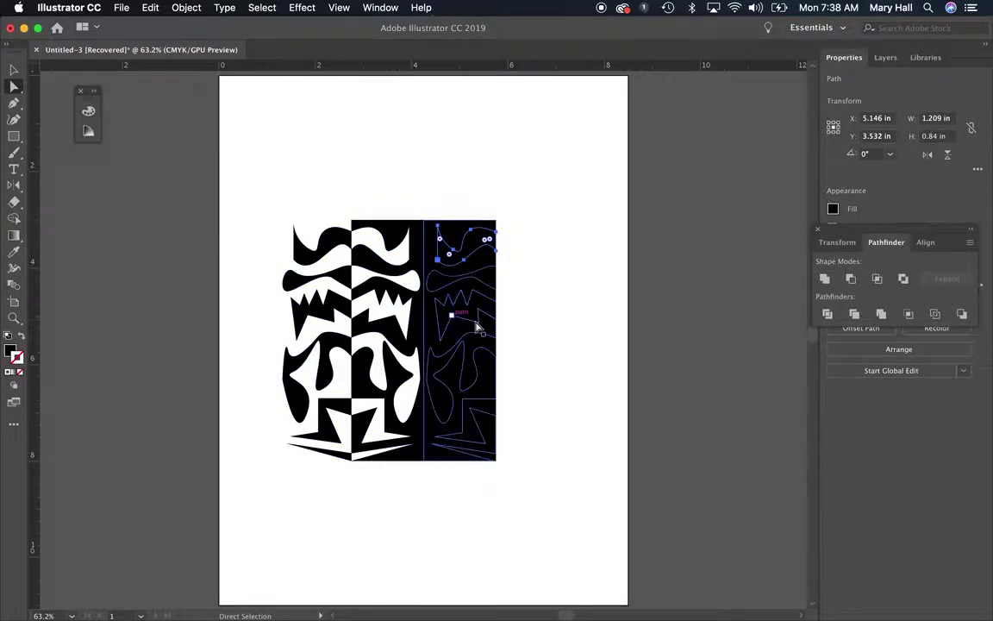
{"action": "left_click", "coordinate": [483, 278], "text": "shift"}
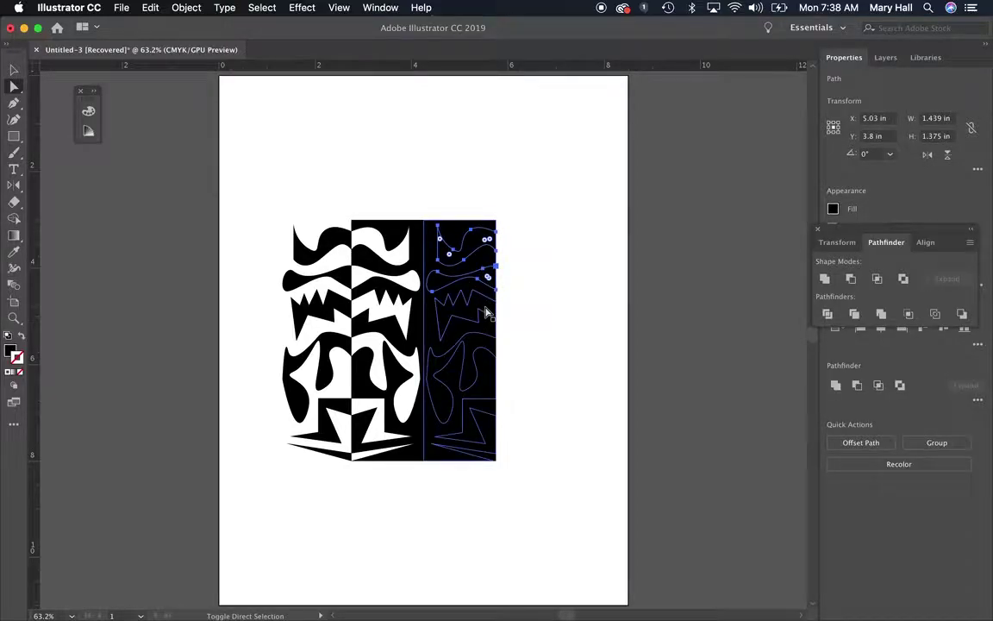
{"action": "left_click", "coordinate": [583, 306]}
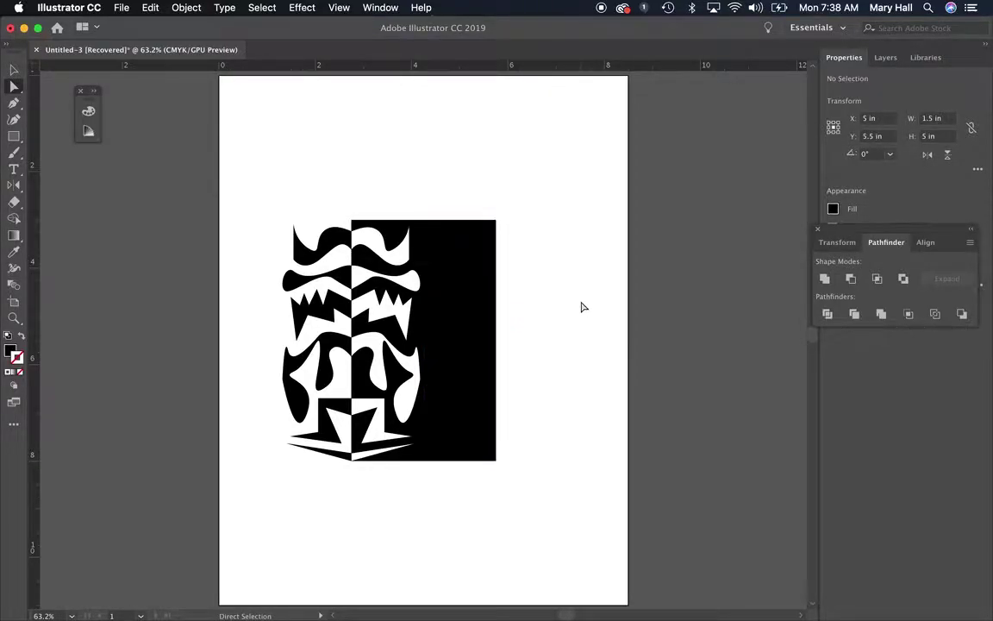
{"action": "left_click", "coordinate": [474, 247]}
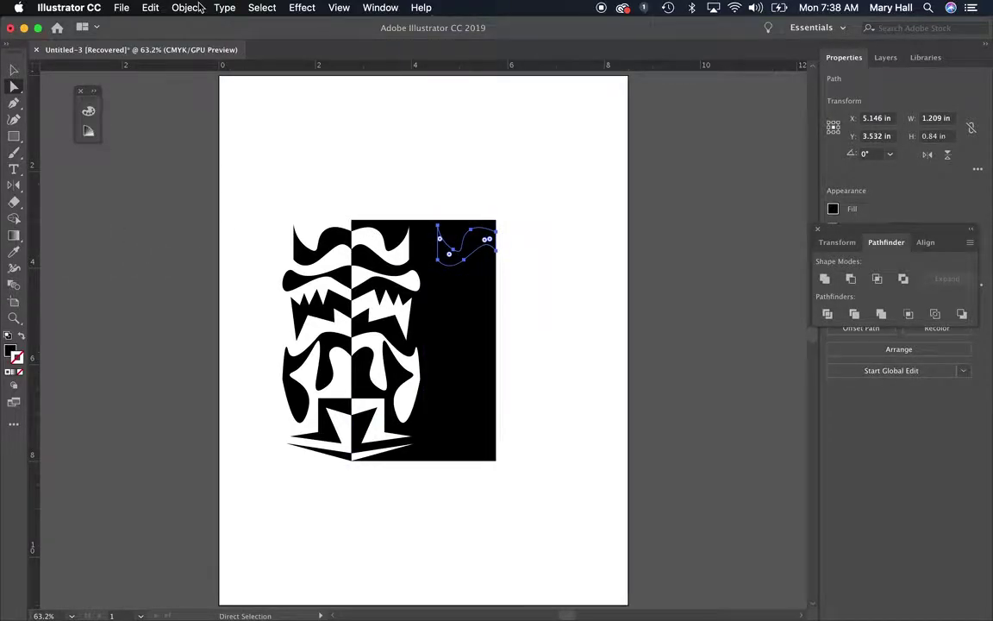
{"action": "left_click", "coordinate": [208, 109]}
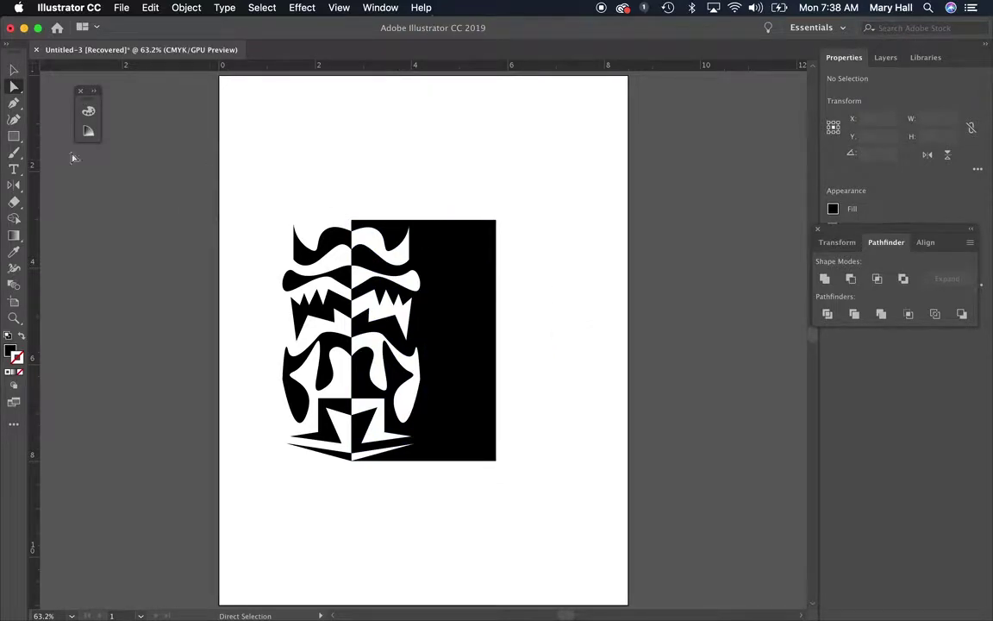
Directly select the uppermost wavy piece on the rectangle's right half and reflect it outward across the right edge to X 6.354 in, Y 3.532 in
{"action": "left_click", "coordinate": [478, 250]}
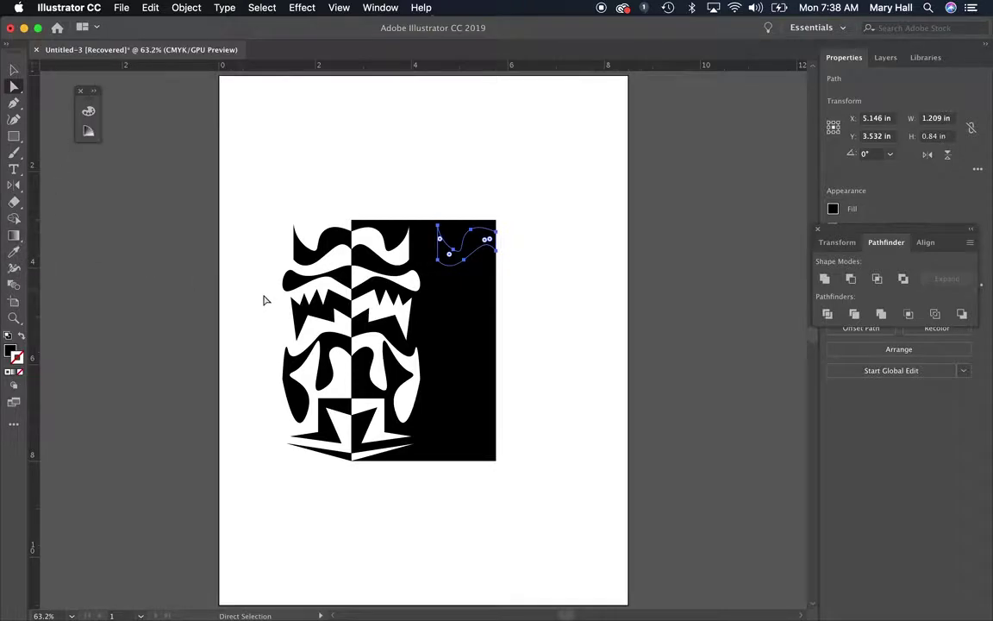
{"action": "key", "text": "o"}
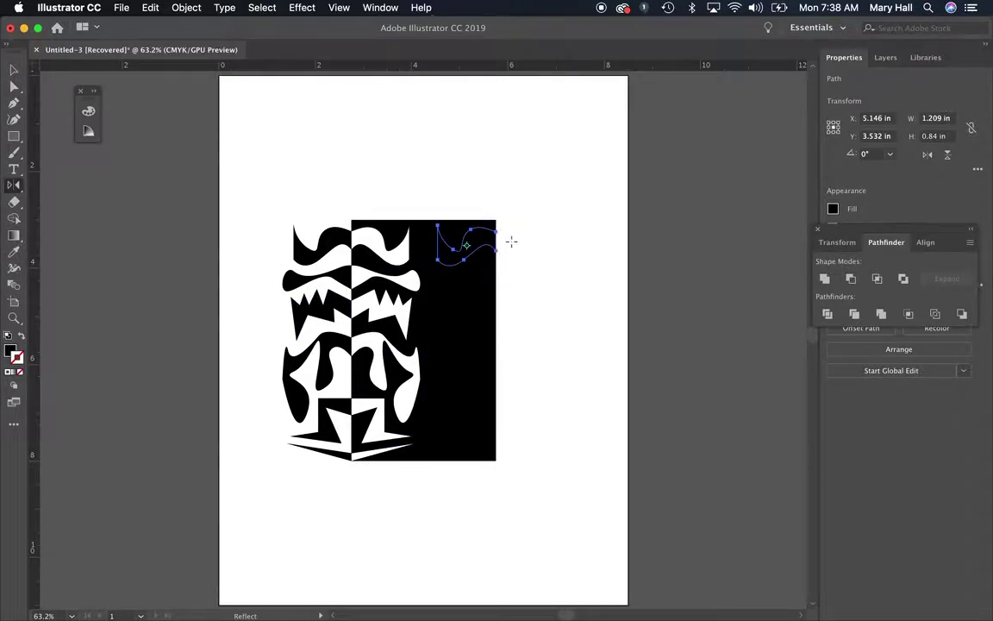
{"action": "left_click", "coordinate": [496, 231]}
{"action": "left_click_drag", "start_coordinate": [498, 254], "coordinate": [488, 263]}
{"action": "key", "text": "a"}
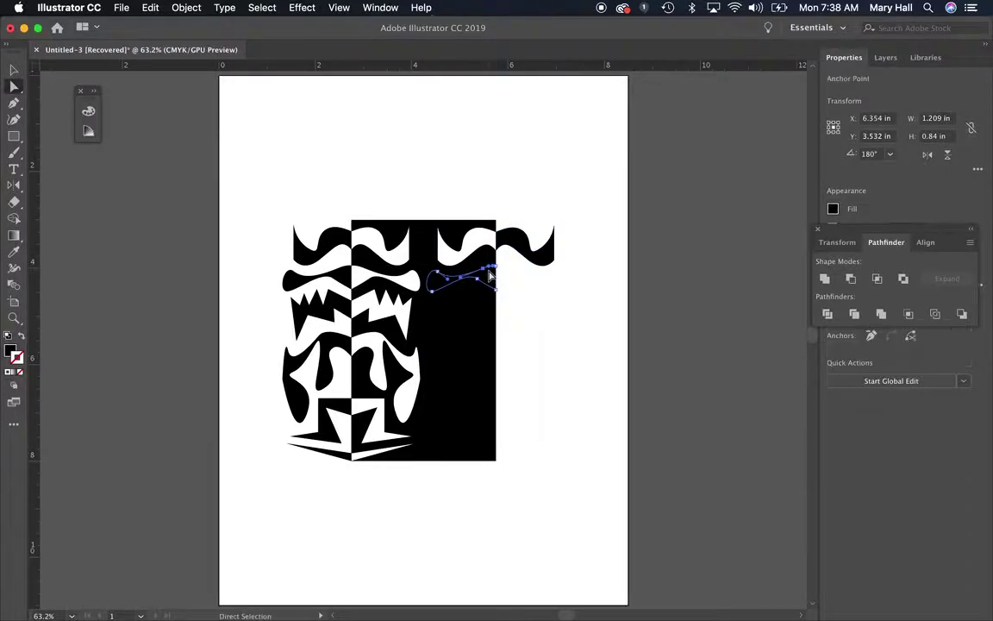
Reflect the second, bone-shaped wavy piece on the rectangle's right half outward across the right edge to X 6.47 in, Y 4.219 in
{"action": "left_click", "coordinate": [487, 277]}
{"action": "key", "text": "o"}
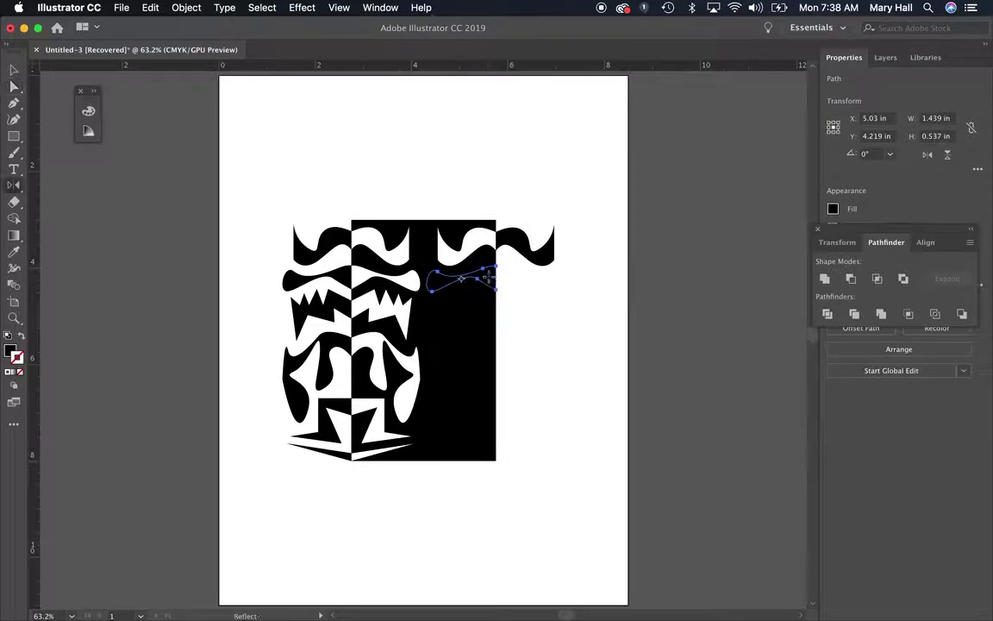
{"action": "left_click", "coordinate": [496, 265]}
{"action": "mouse_move", "coordinate": [498, 290]}
{"action": "left_mouse_down"}
{"action": "mouse_move", "coordinate": [505, 285]}
{"action": "mouse_move", "coordinate": [490, 294]}
{"action": "left_mouse_up"}
{"action": "key", "text": "a"}
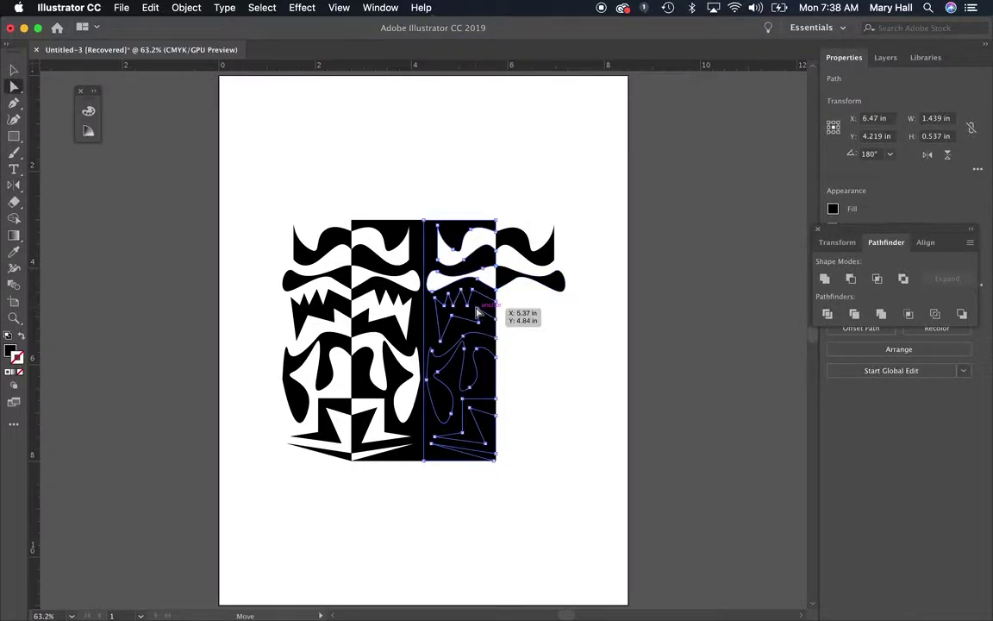
Try to directly select the toothed piece on the rectangle's right half, and clear the selection
{"action": "left_click", "coordinate": [481, 304]}
{"action": "left_click", "coordinate": [484, 307]}
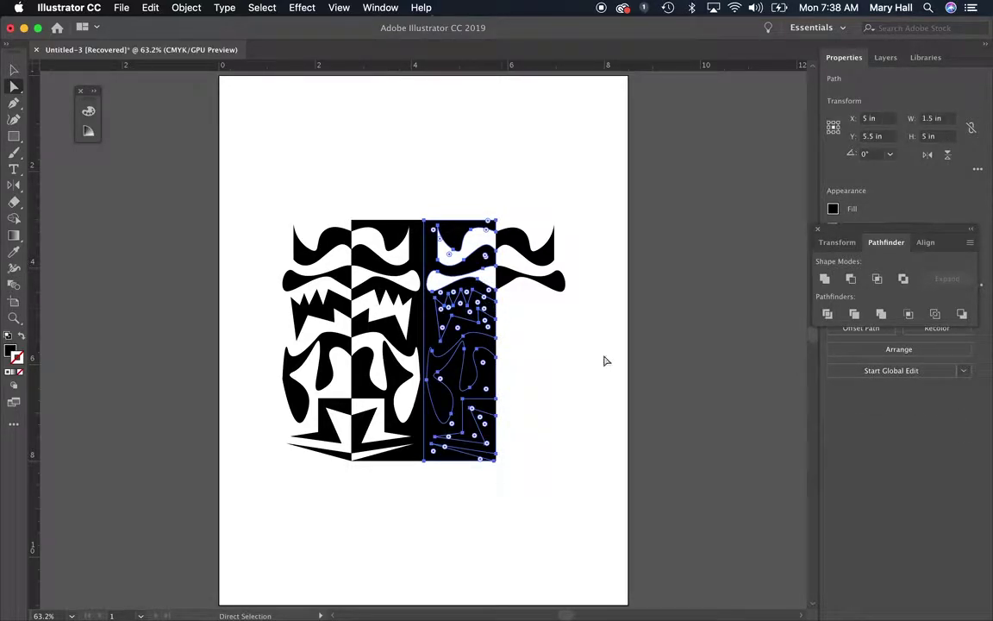
{"action": "left_click", "coordinate": [660, 411]}
{"action": "left_click", "coordinate": [469, 317]}
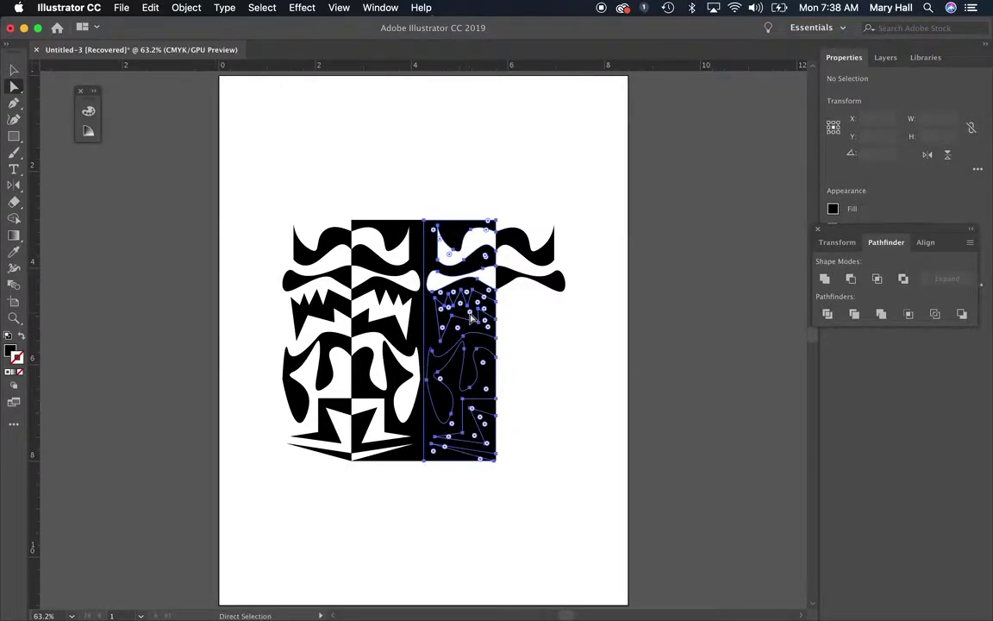
{"action": "left_click", "coordinate": [497, 326]}
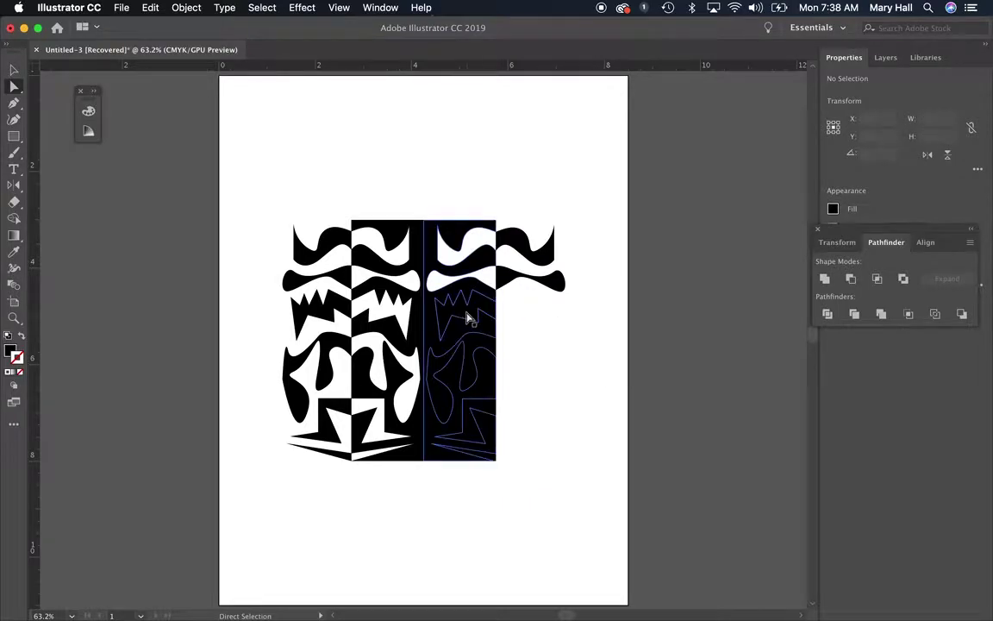
Try to reflect the toothed piece outward across the rectangle's right edge, and deselect everything
{"action": "key", "text": "super+equal"}
{"action": "key", "text": "super+equal"}
{"action": "key", "text": "super+equal"}
{"action": "key", "text": "super+equal"}
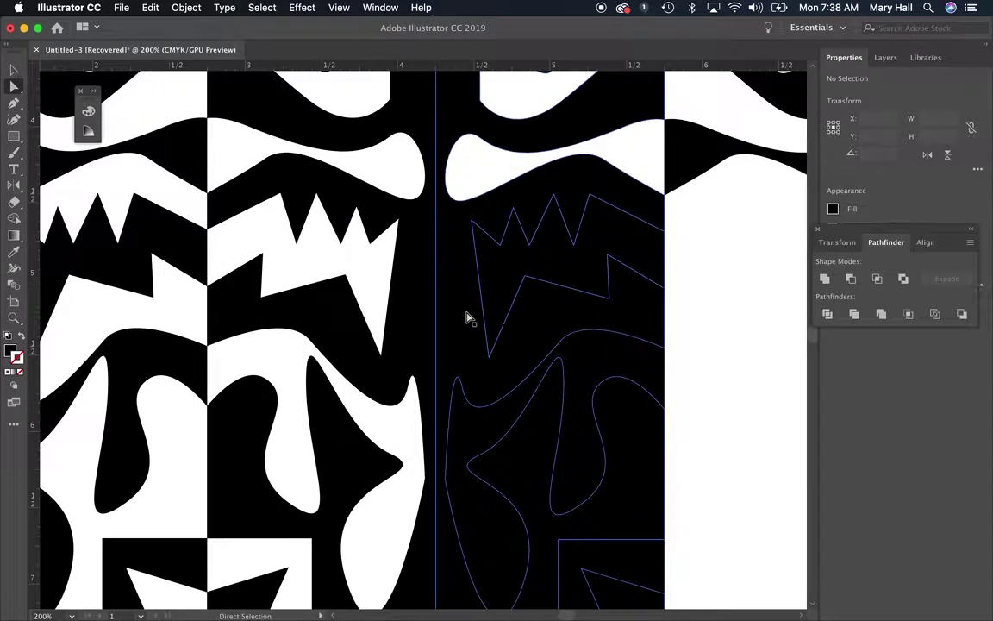
{"action": "left_click", "coordinate": [509, 276]}
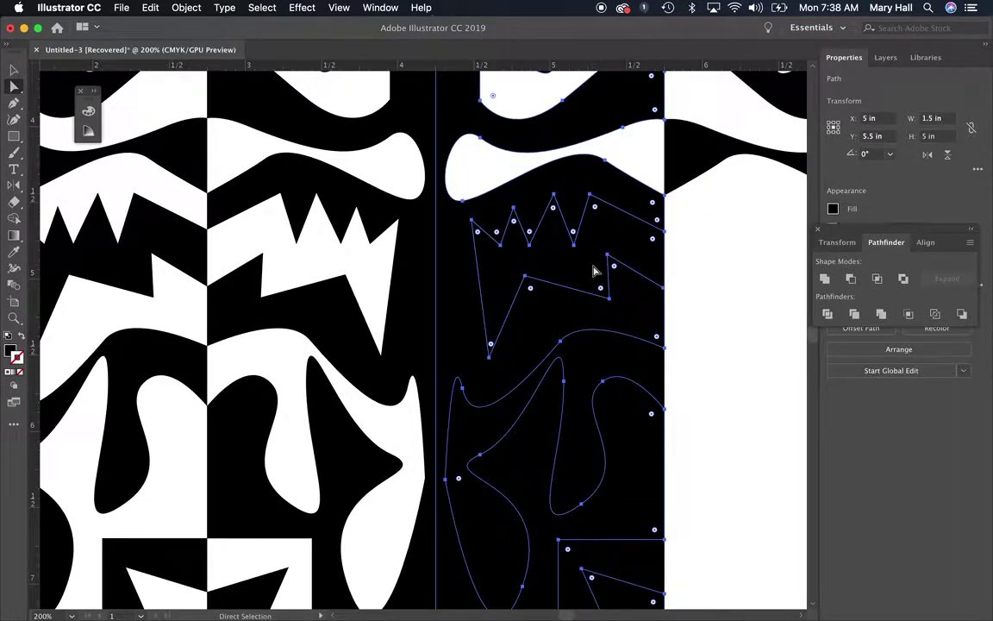
{"action": "key", "text": "o"}
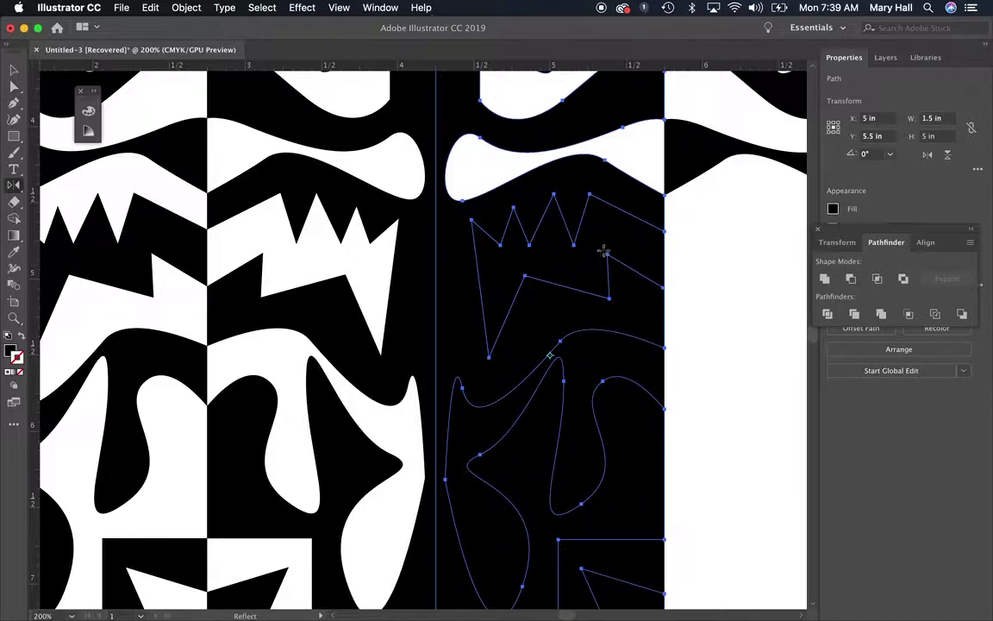
{"action": "left_click", "coordinate": [664, 230]}
{"action": "left_click", "coordinate": [664, 287]}
{"action": "left_click_drag", "start_coordinate": [666, 290], "coordinate": [664, 284]}
{"action": "key", "text": "super+a"}
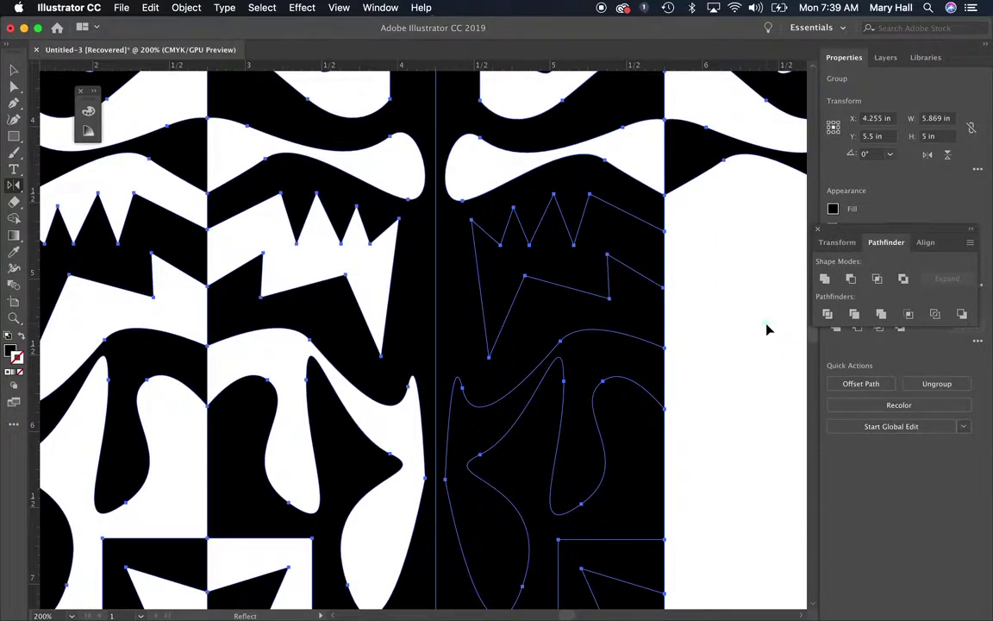
{"action": "left_click", "coordinate": [13, 69]}
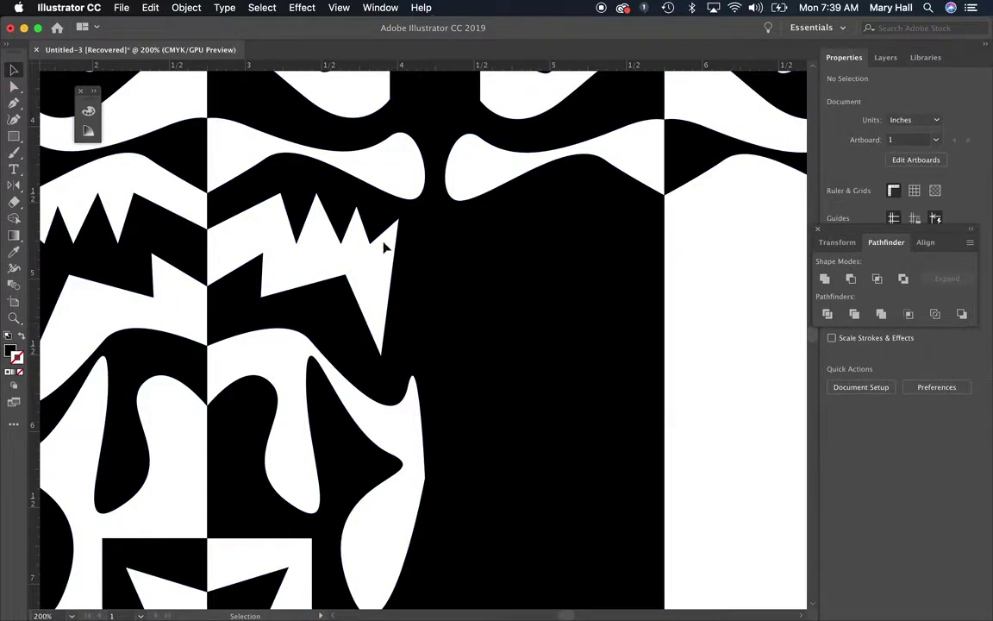
Reflect the tall curved piece below the teeth outward across the rectangle's right edge to X 6.47 in, Y 6.274 in, and deselect it
{"action": "left_click", "coordinate": [15, 86]}
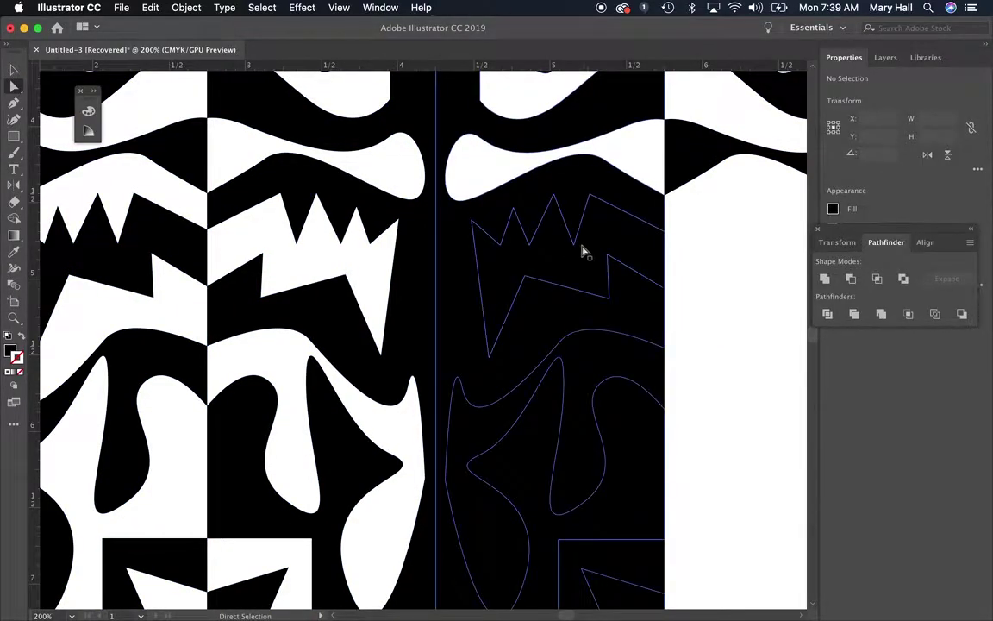
{"action": "scroll", "coordinate": [661, 295], "scroll_direction": "down", "scroll_amount": 5}
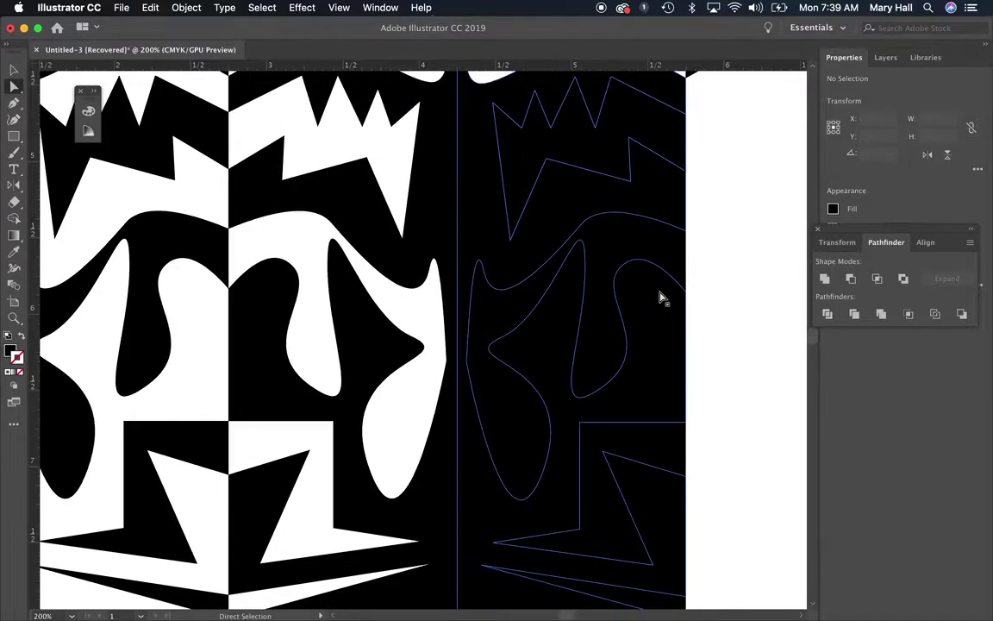
{"action": "left_click", "coordinate": [620, 246]}
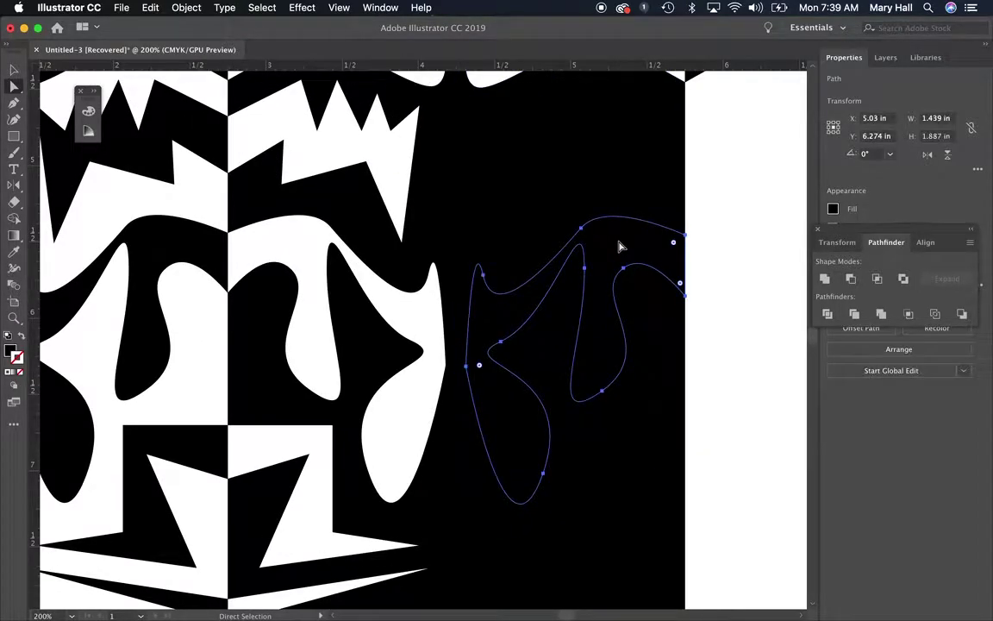
{"action": "key", "text": "o"}
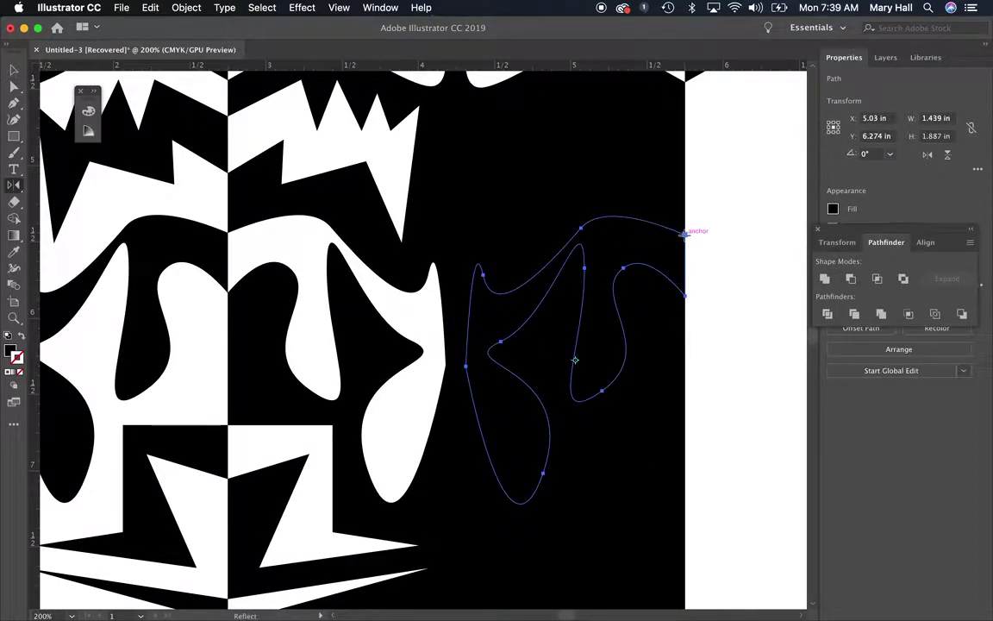
{"action": "left_click", "coordinate": [685, 296]}
{"action": "left_click_drag", "start_coordinate": [687, 298], "coordinate": [616, 145]}
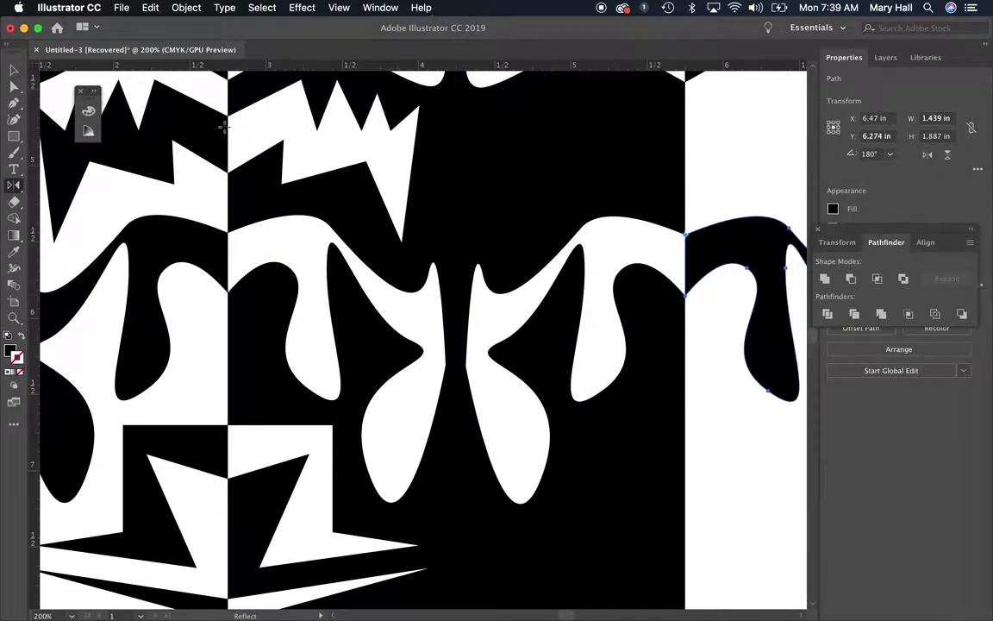
{"action": "key", "text": "a"}
{"action": "left_click", "coordinate": [769, 174]}
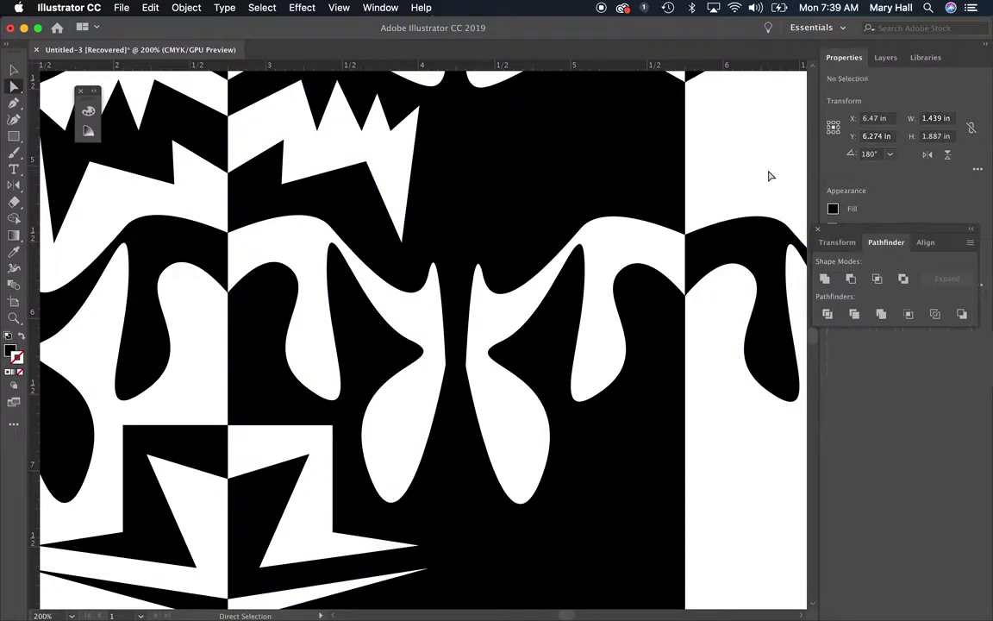
Reflect the angular zigzag piece outward across the rectangle's right edge to X 6.384 in, Y 7.177 in, and deselect it
{"action": "scroll", "coordinate": [690, 259], "scroll_direction": "down", "scroll_amount": 5}
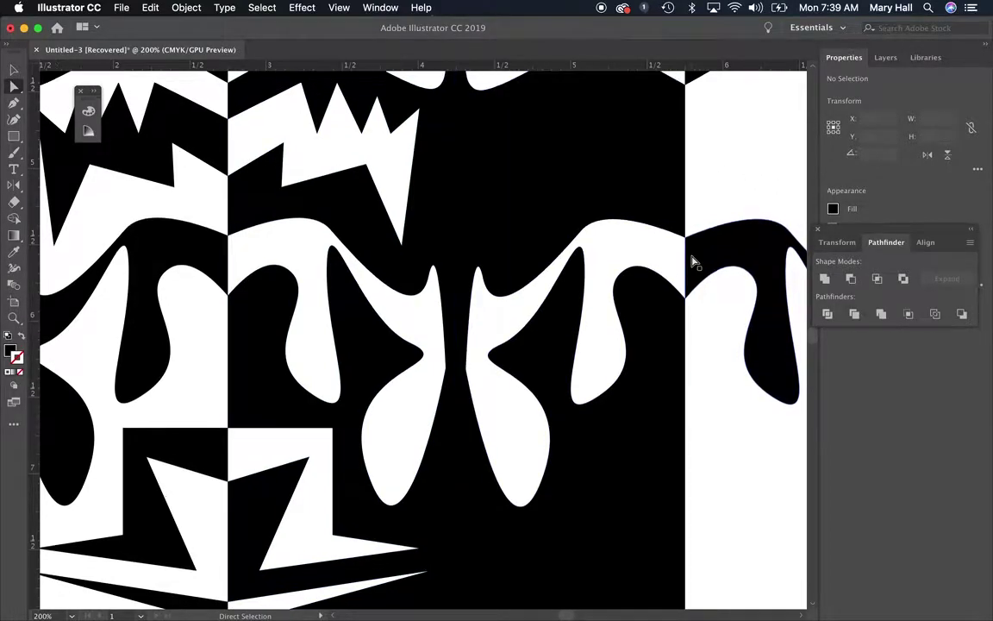
{"action": "left_click", "coordinate": [649, 209]}
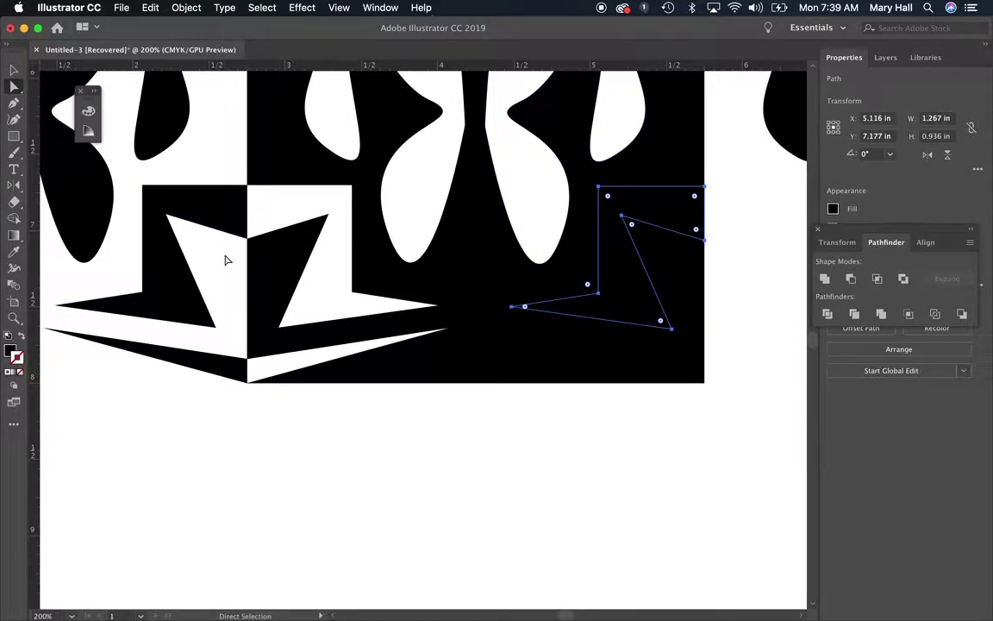
{"action": "key", "text": "o"}
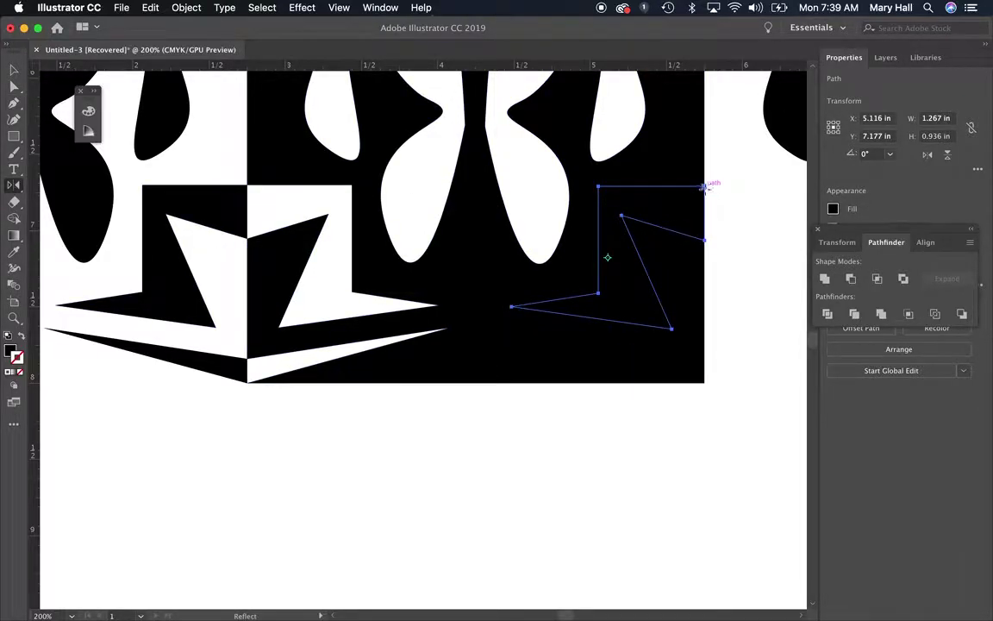
{"action": "left_click", "coordinate": [704, 240]}
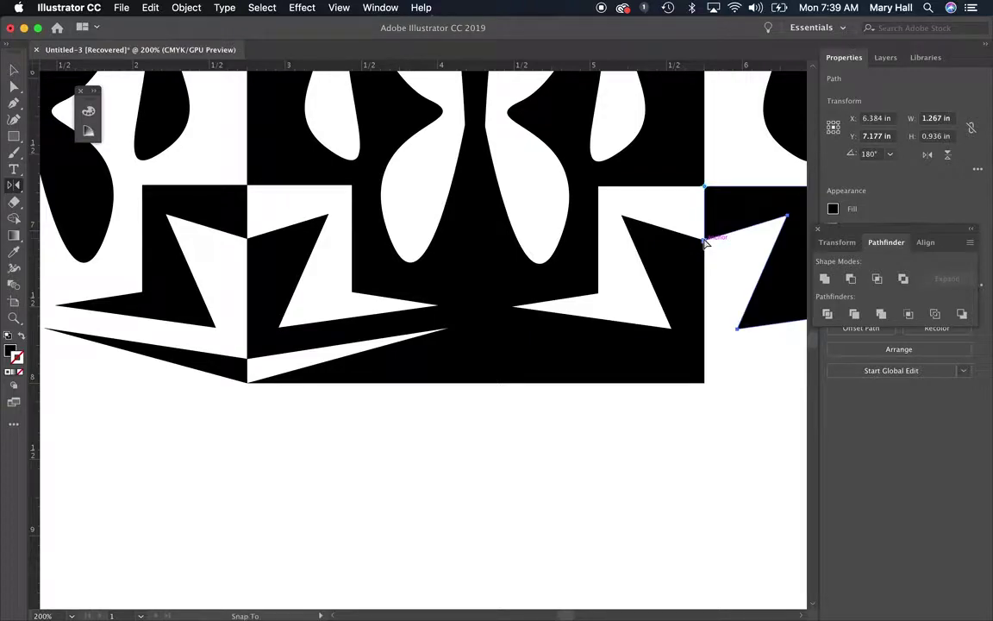
{"action": "key", "text": "a"}
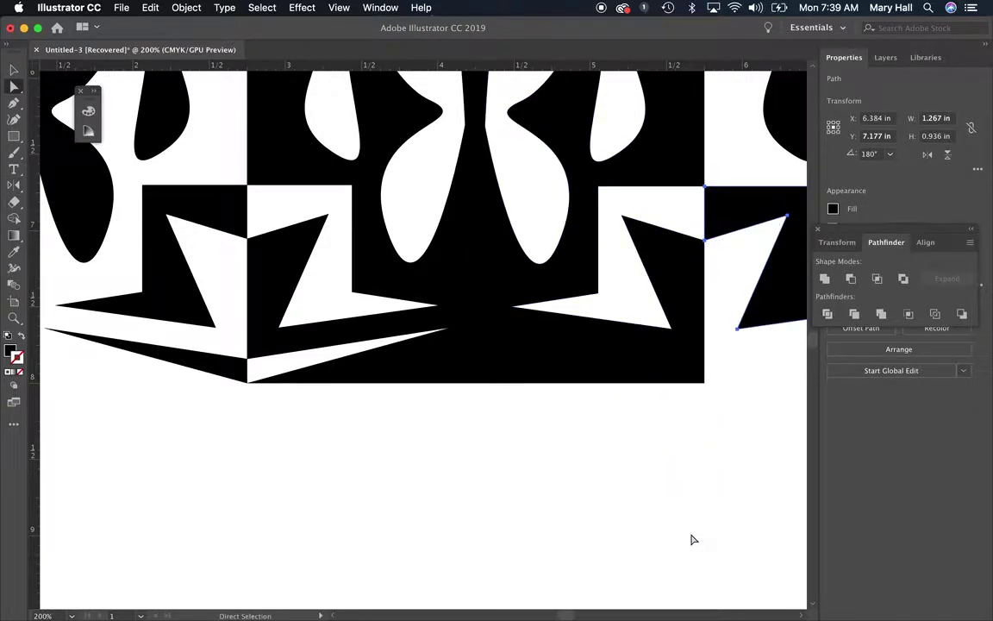
{"action": "left_click", "coordinate": [691, 539]}
Reflect the thin triangular sliver at the rectangle's lower right corner over a slanted axis to X 6.342 in, Y 8.101 in, and deselect it
{"action": "key", "text": "o"}
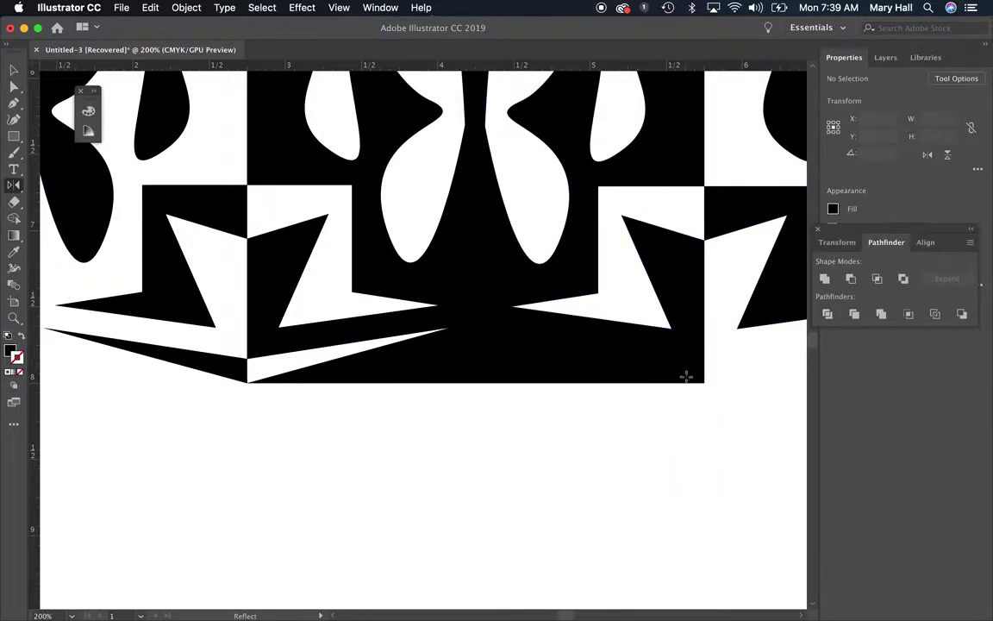
{"action": "key", "text": "a"}
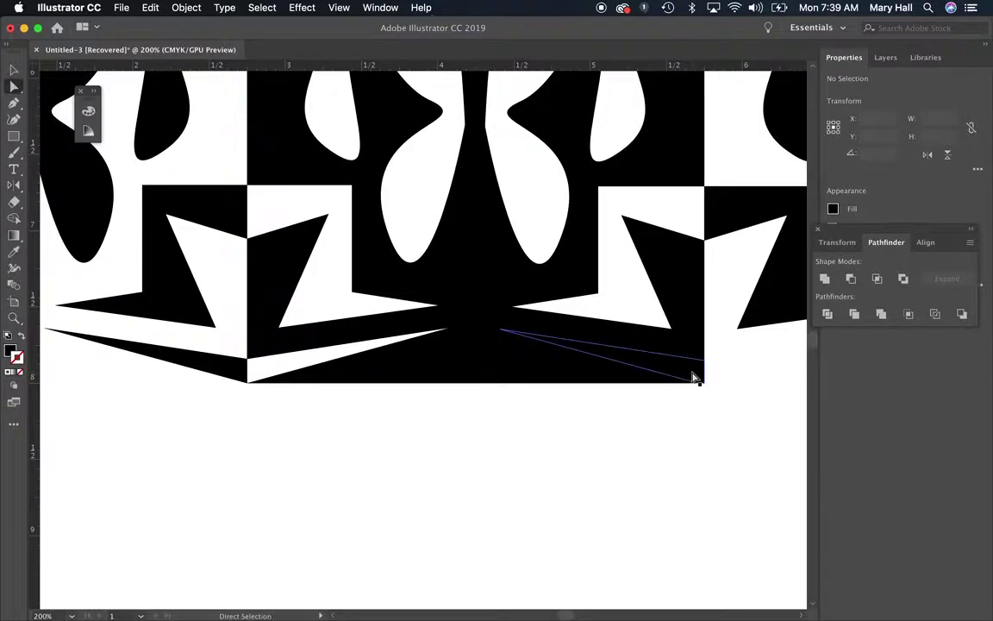
{"action": "left_click", "coordinate": [694, 372]}
{"action": "key", "text": "o"}
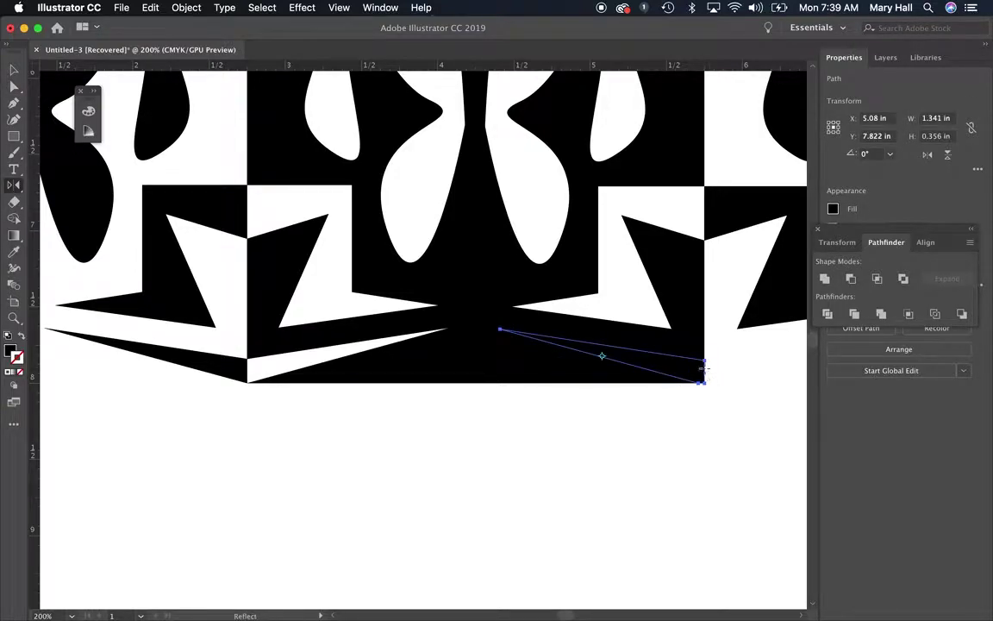
{"action": "left_click", "coordinate": [704, 360]}
{"action": "left_click_drag", "start_coordinate": [700, 387], "coordinate": [700, 389]}
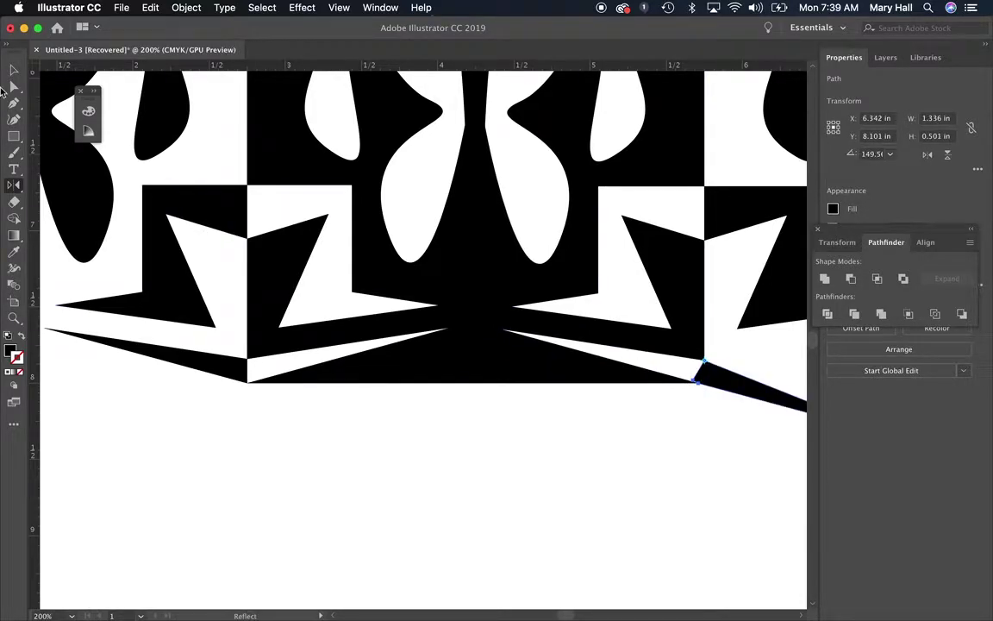
{"action": "left_click", "coordinate": [14, 87]}
{"action": "left_click", "coordinate": [734, 412]}
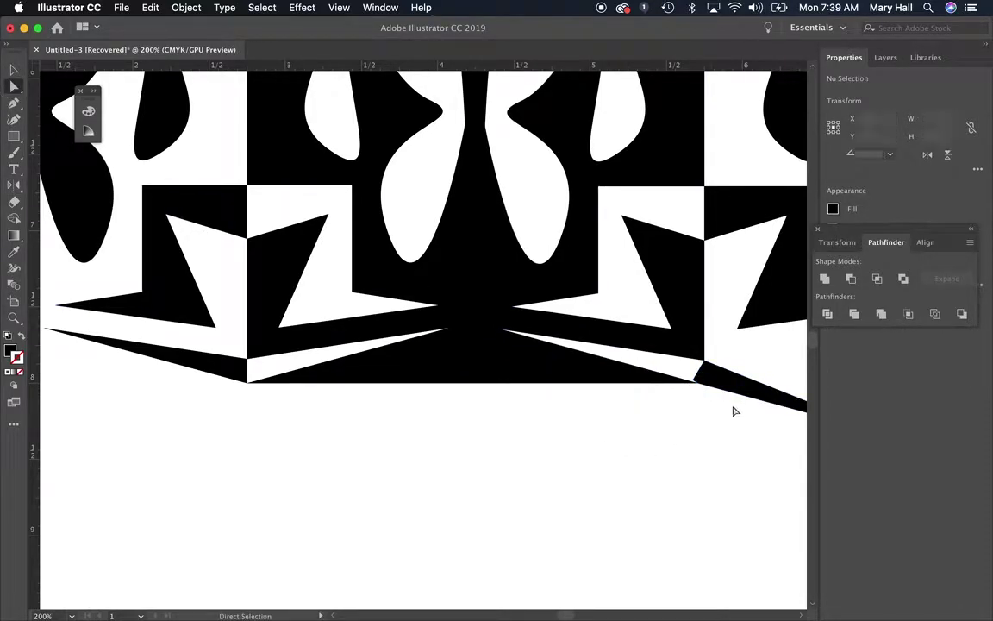
Rotate the reflected sliver to about 176°, move it against the rectangle's lower right corner at X 6.431 in, Y 7.868 in, and deselect it
{"action": "left_click", "coordinate": [732, 388]}
{"action": "key", "text": "v"}
{"action": "key", "text": "super+minus"}
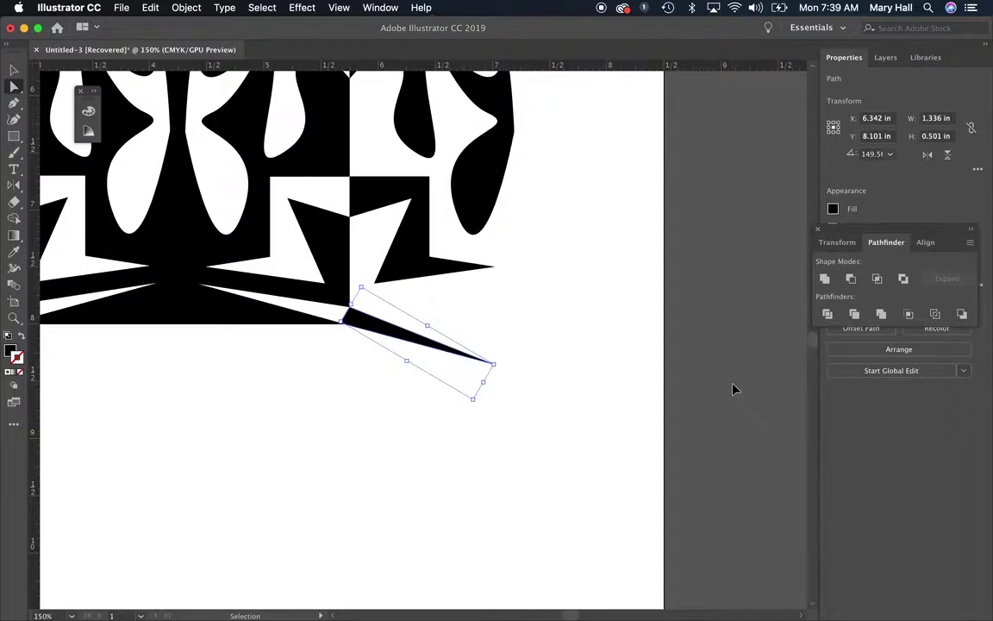
{"action": "key", "text": "super+minus"}
{"action": "key", "text": "a"}
{"action": "left_click", "coordinate": [415, 361]}
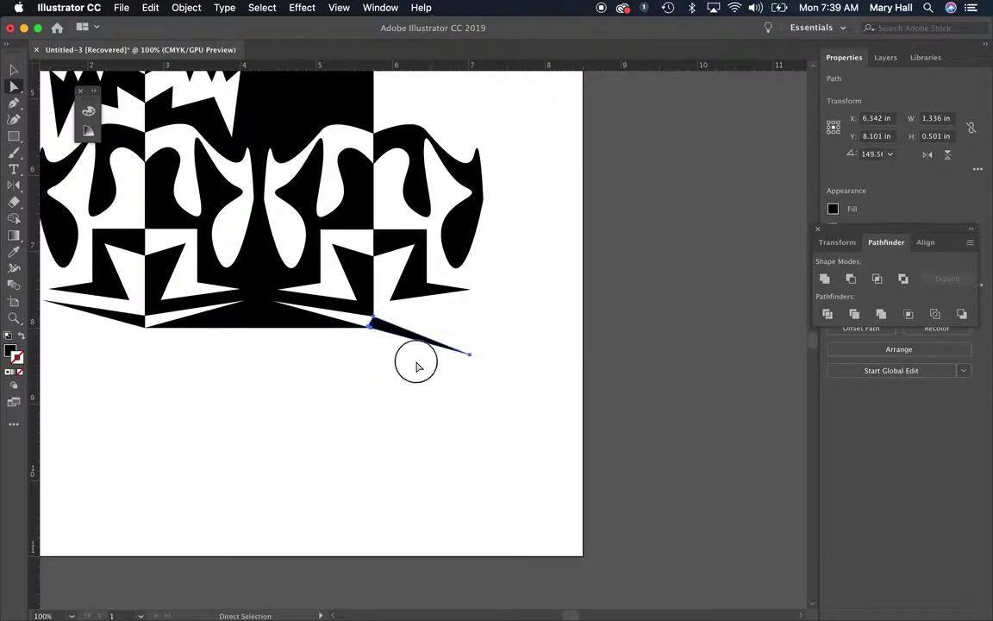
{"action": "left_click", "coordinate": [395, 332]}
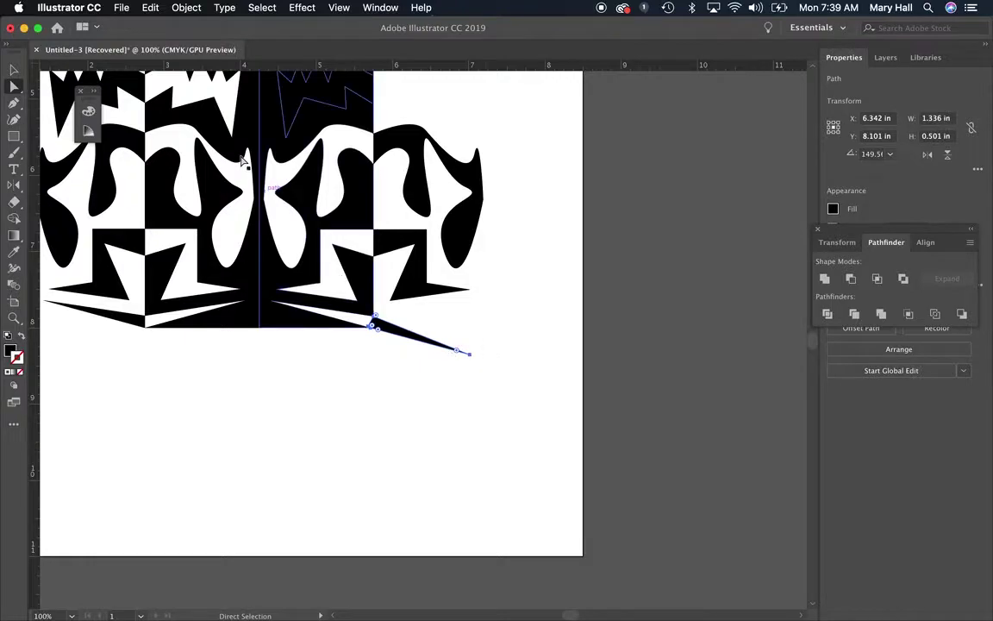
{"action": "left_click", "coordinate": [15, 69]}
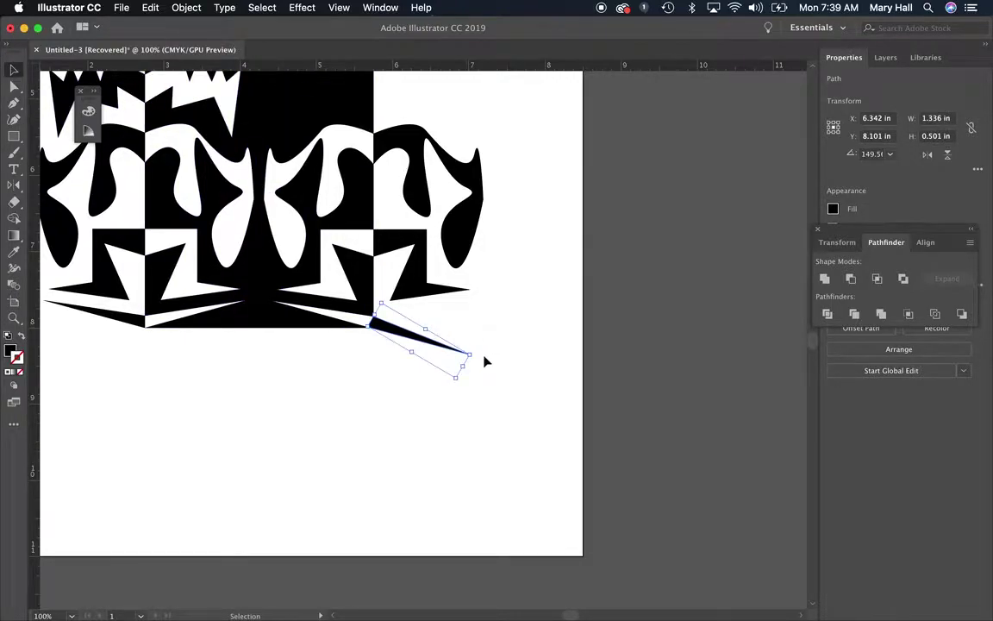
{"action": "left_click_drag", "start_coordinate": [474, 353], "coordinate": [478, 331]}
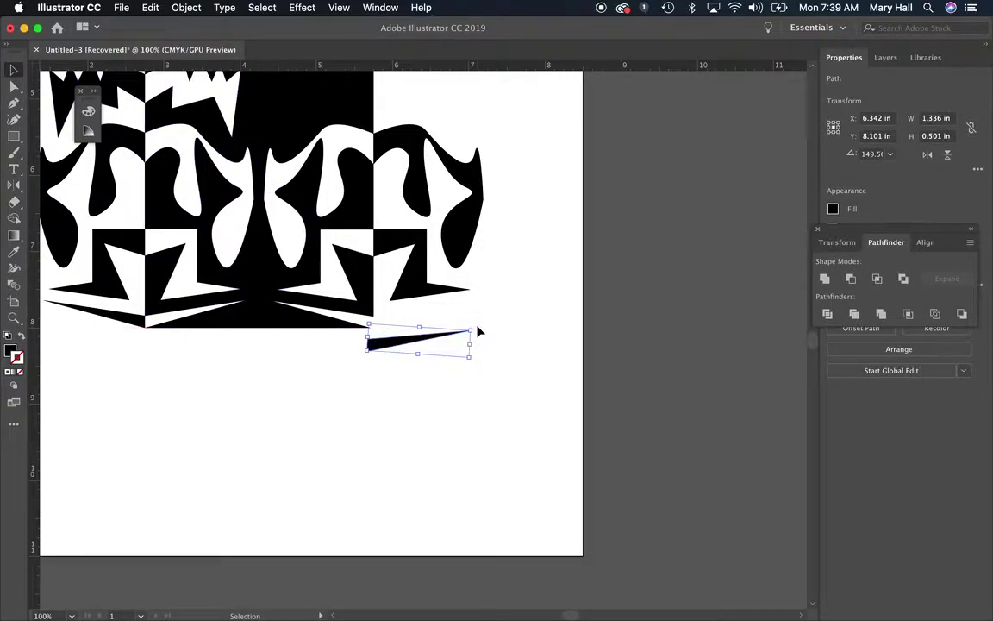
{"action": "left_click_drag", "start_coordinate": [412, 343], "coordinate": [411, 315]}
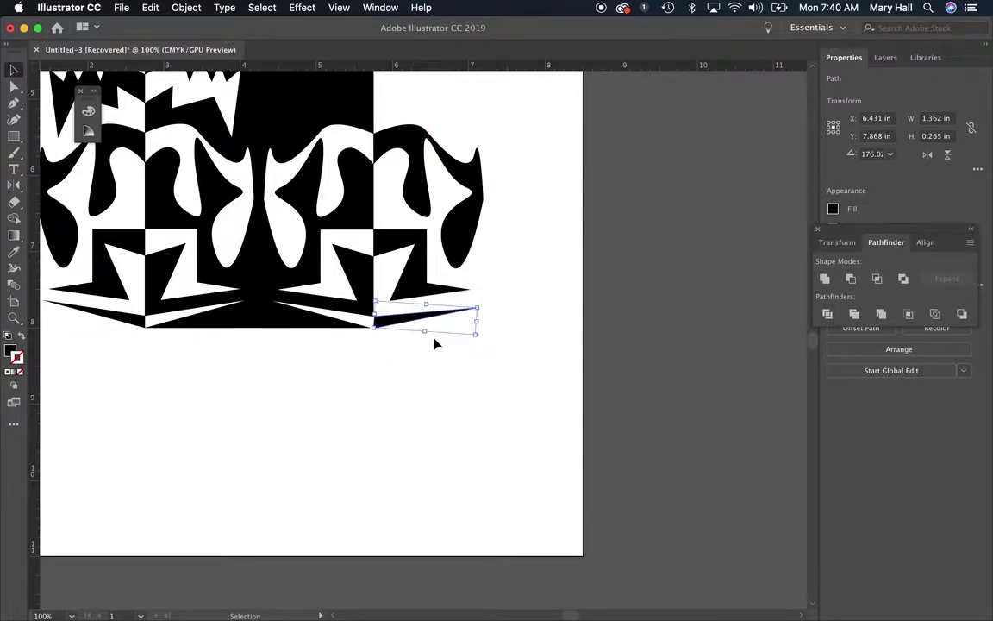
{"action": "left_click", "coordinate": [484, 376]}
Examine the teeth outline inside the rectangle's right half, checking where its path meets the right edge
{"action": "scroll", "coordinate": [513, 302], "scroll_direction": "up", "scroll_amount": 5}
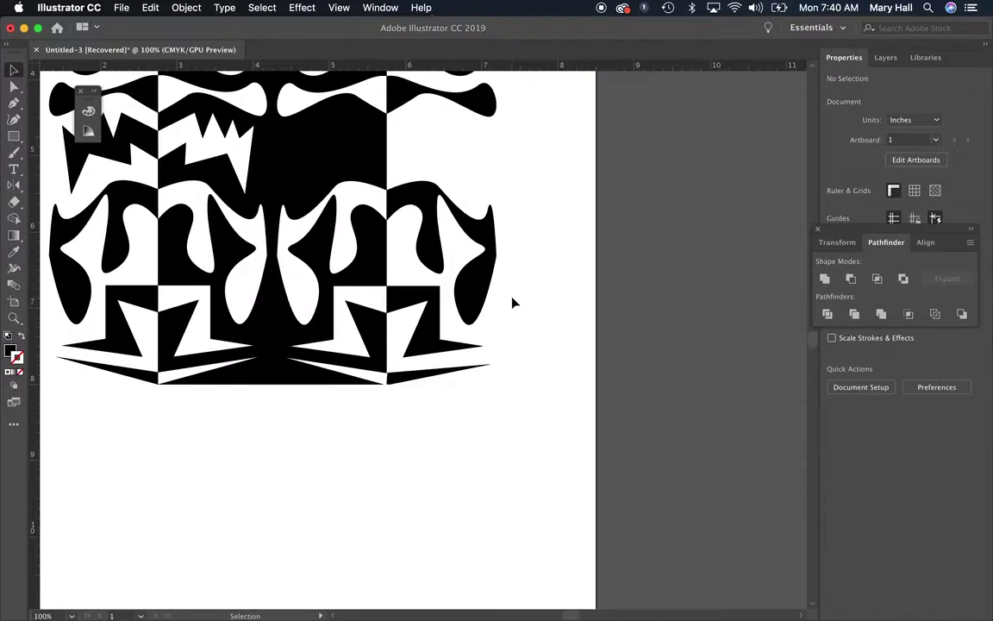
{"action": "left_click", "coordinate": [13, 86]}
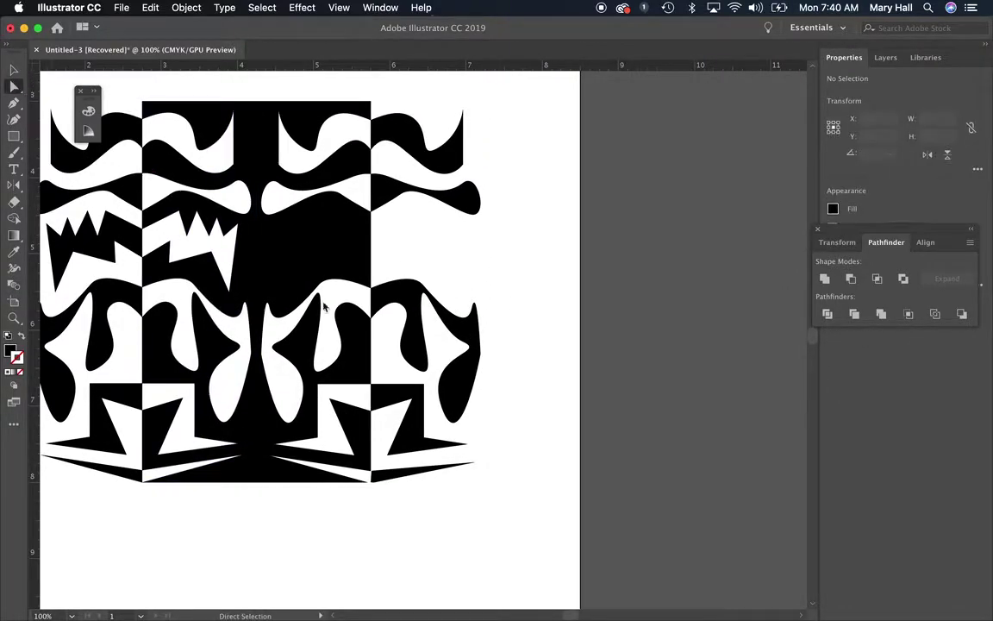
{"action": "left_click", "coordinate": [330, 251]}
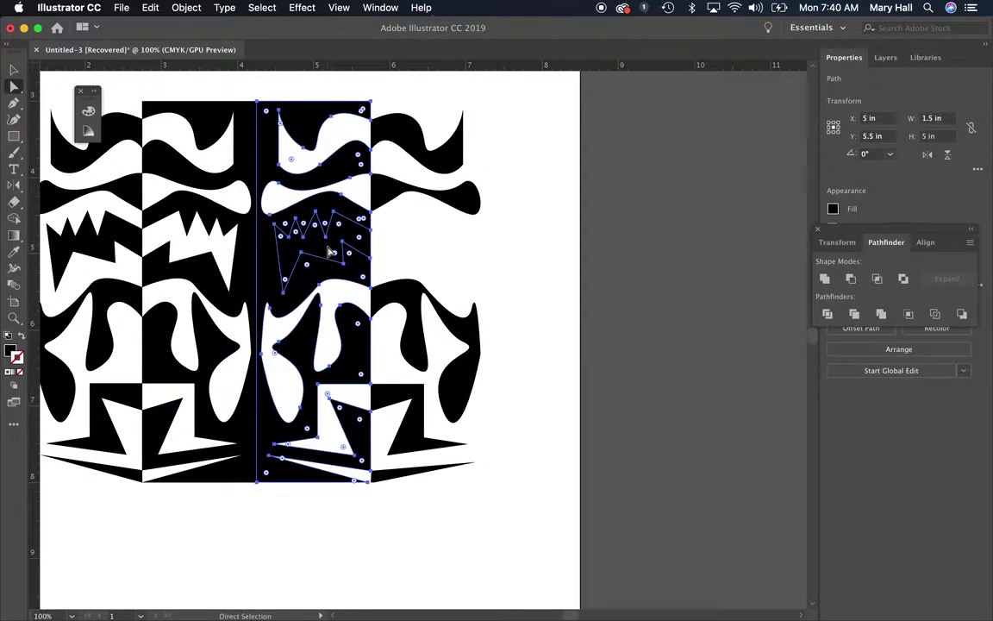
{"action": "left_click", "coordinate": [184, 8]}
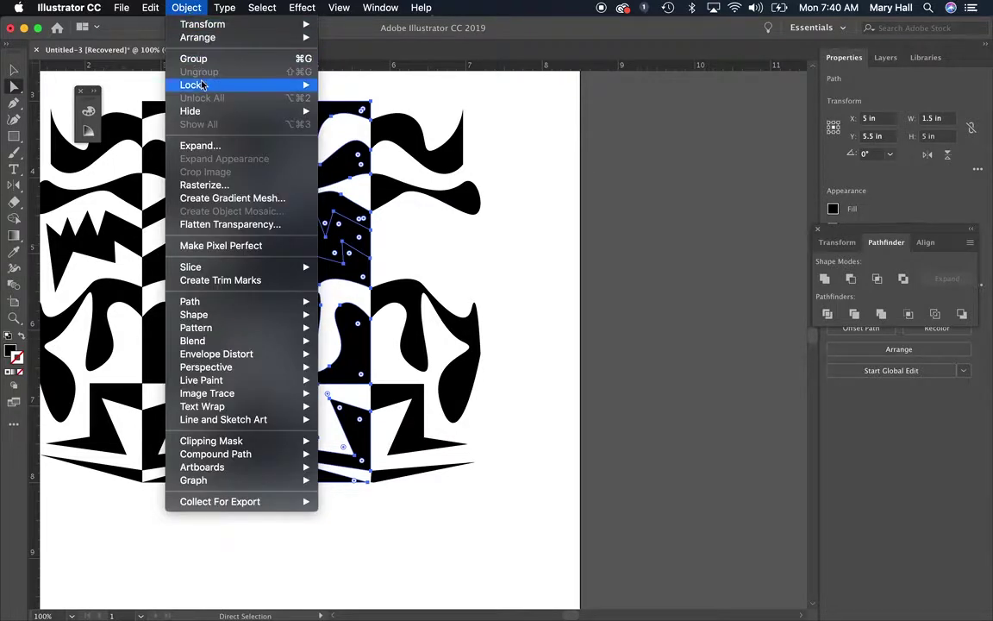
{"action": "left_click", "coordinate": [346, 178]}
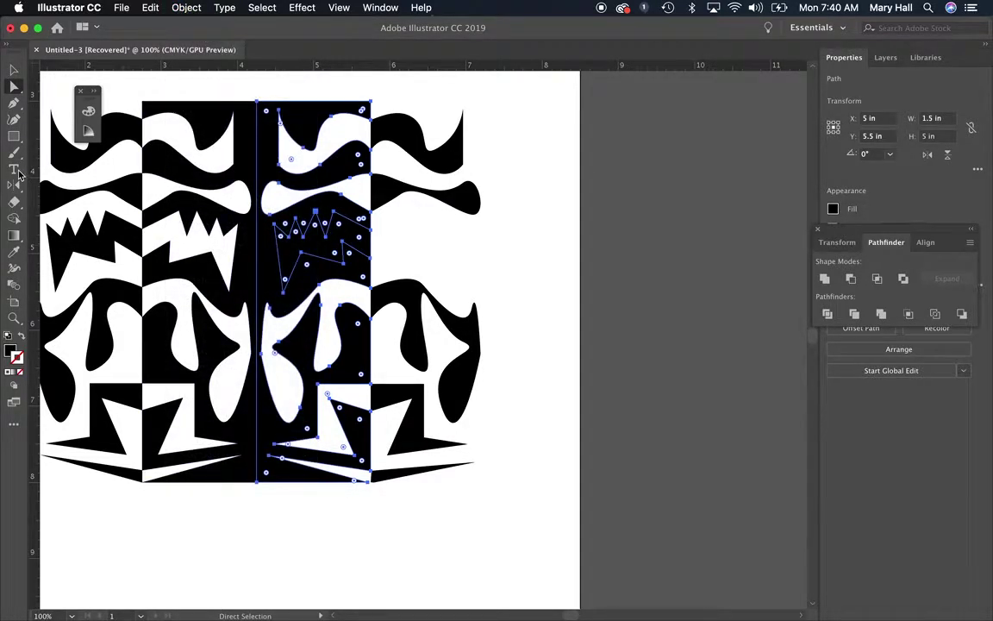
{"action": "left_click", "coordinate": [12, 318]}
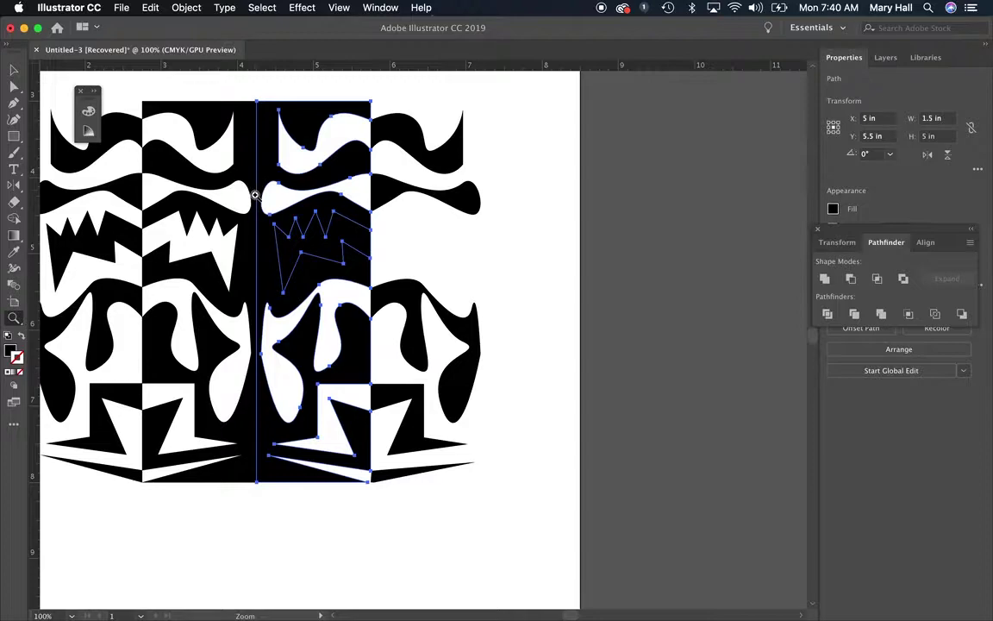
{"action": "left_click_drag", "start_coordinate": [255, 195], "coordinate": [388, 314]}
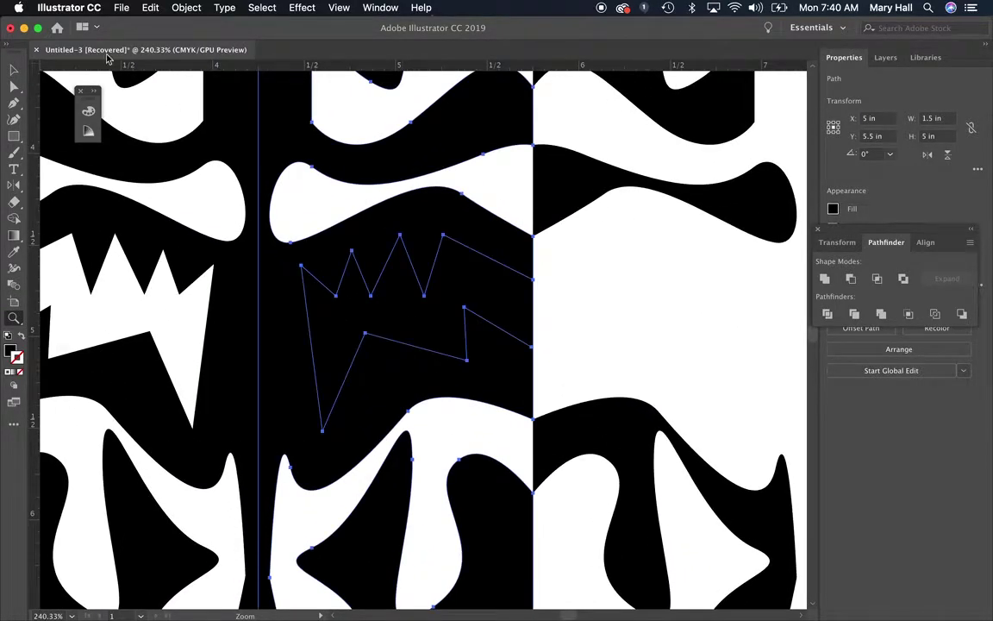
{"action": "left_click", "coordinate": [14, 86]}
{"action": "left_click", "coordinate": [653, 276]}
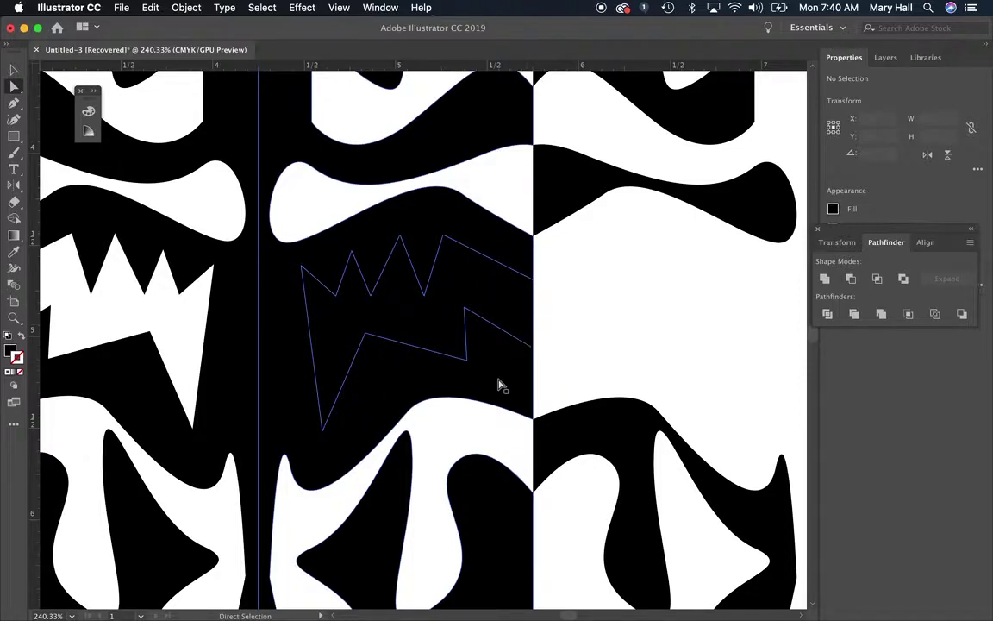
Move the teeth outline's lower end anchor outward past the rectangle's right edge to X 5.815 in, Y 5.09 in, and deselect it
{"action": "left_click", "coordinate": [19, 323]}
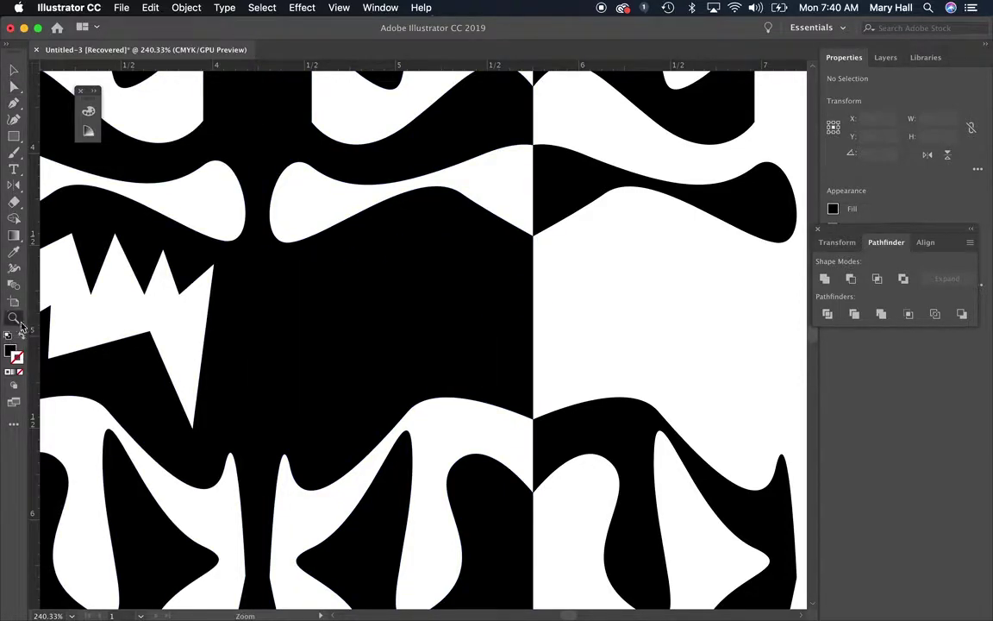
{"action": "left_click_drag", "start_coordinate": [577, 371], "coordinate": [751, 497]}
{"action": "left_click", "coordinate": [14, 88]}
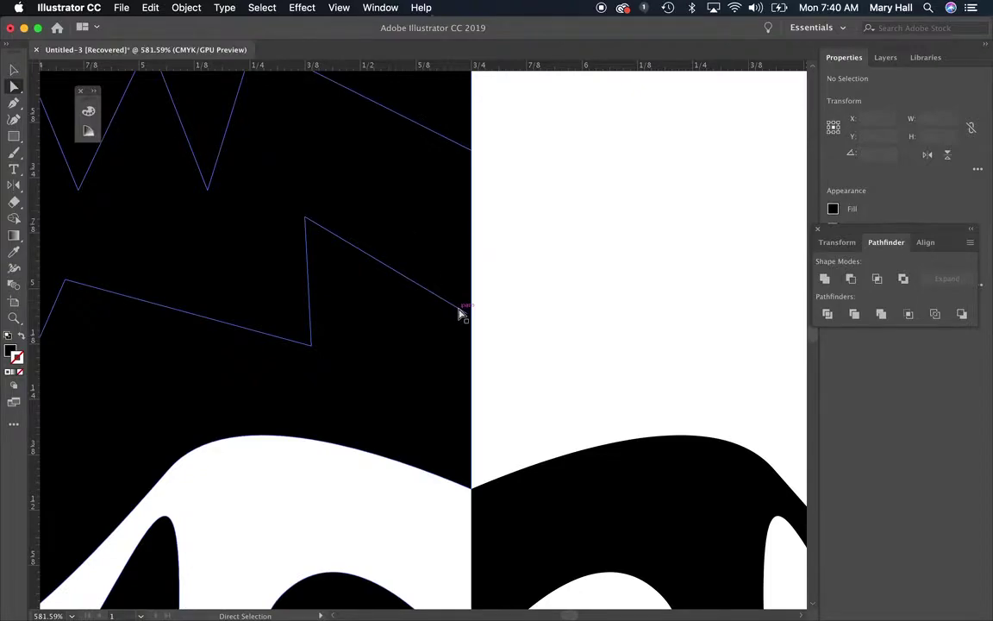
{"action": "left_click_drag", "start_coordinate": [466, 319], "coordinate": [468, 320]}
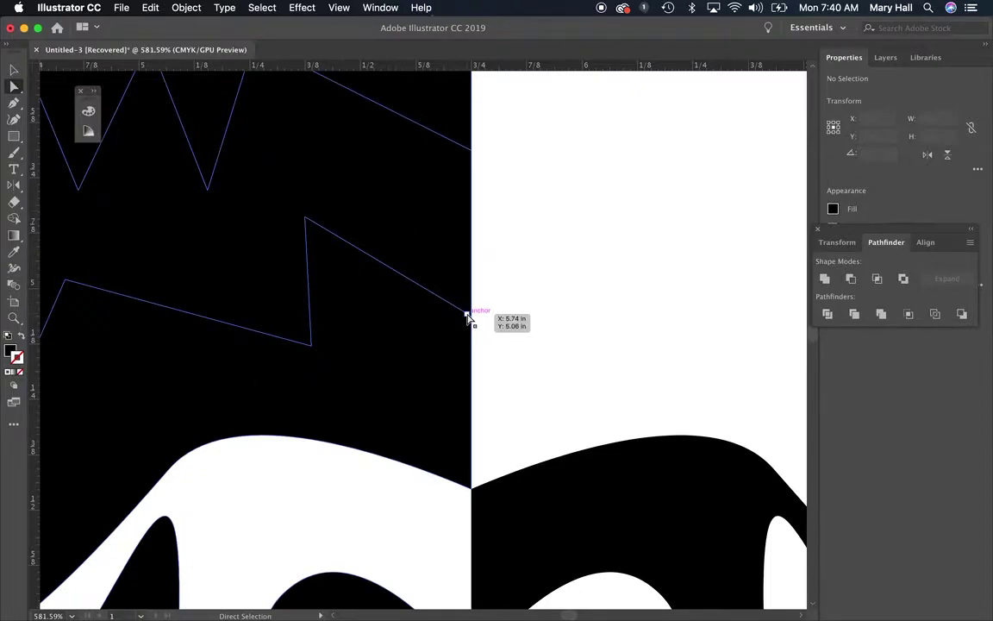
{"action": "left_click", "coordinate": [467, 314]}
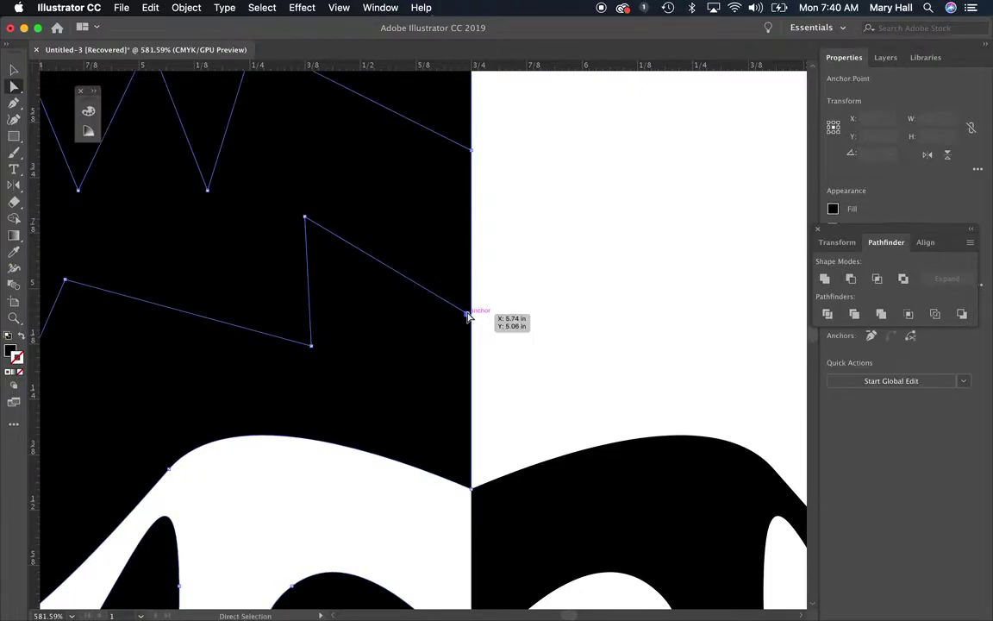
{"action": "left_click_drag", "start_coordinate": [468, 315], "coordinate": [501, 333]}
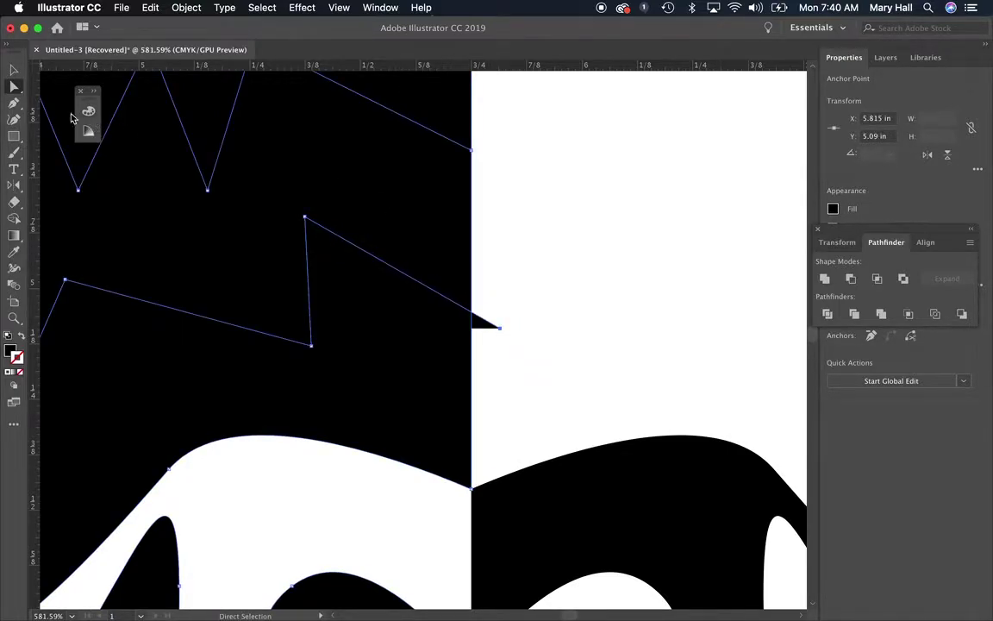
{"action": "left_click", "coordinate": [13, 72]}
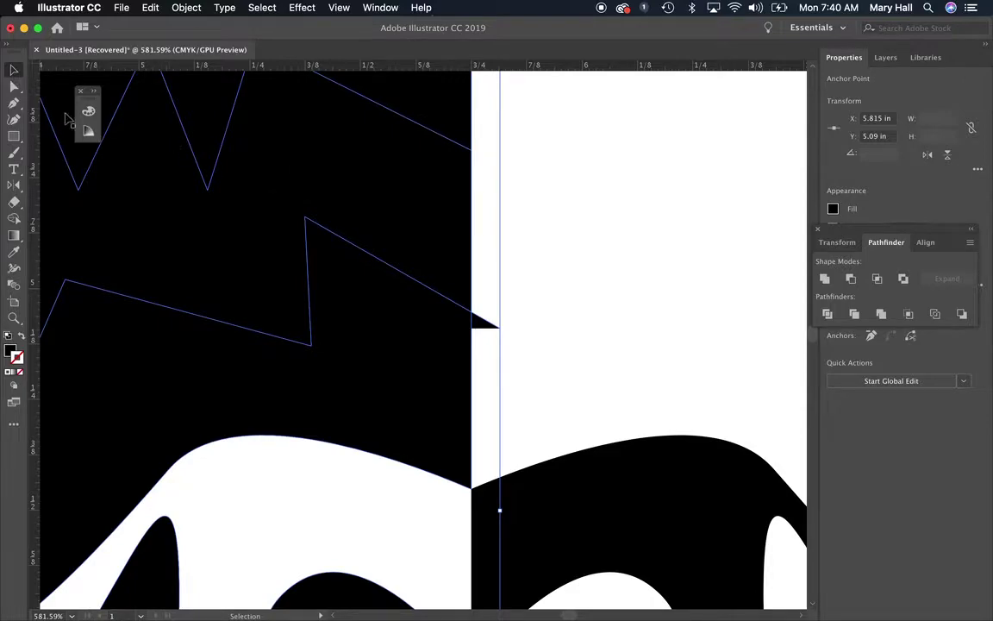
{"action": "left_click", "coordinate": [14, 87]}
{"action": "left_click", "coordinate": [598, 279]}
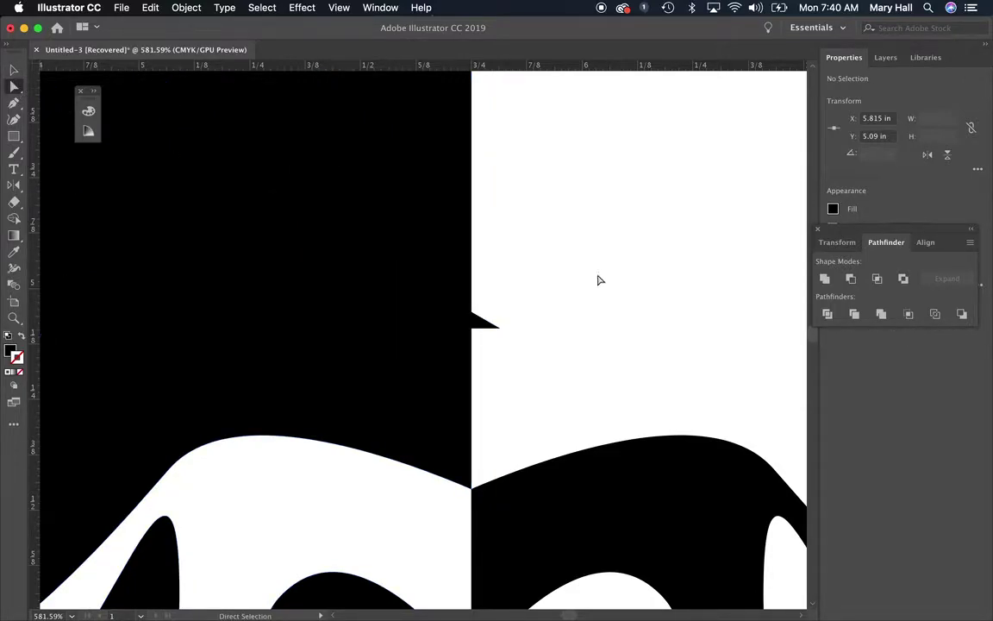
Try to delete the teeth shape from the rectangle's right half, undo the deletion, and clear the selection
{"action": "left_click", "coordinate": [401, 192]}
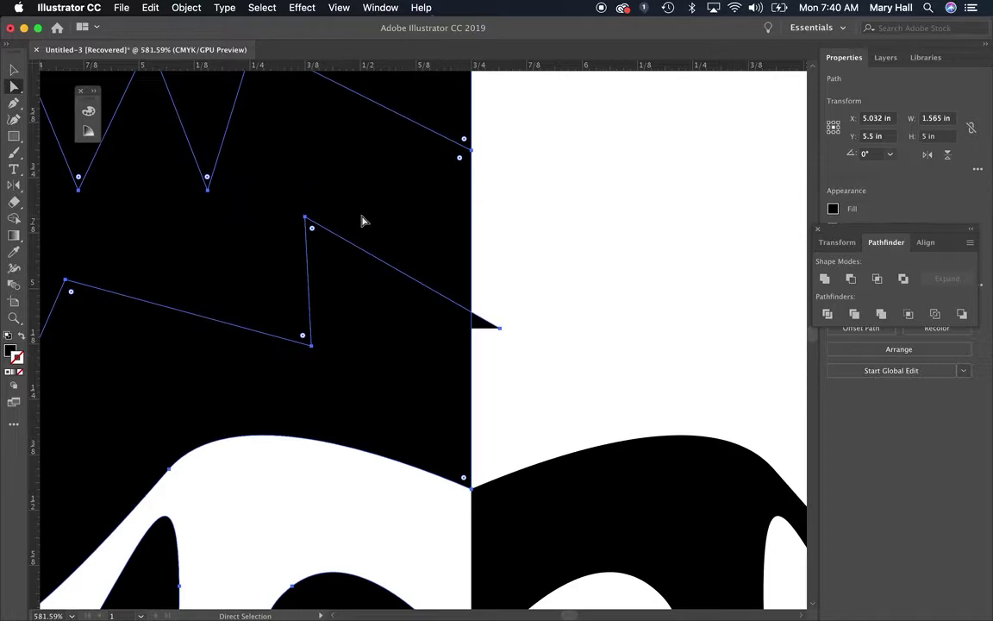
{"action": "key", "text": "super+0"}
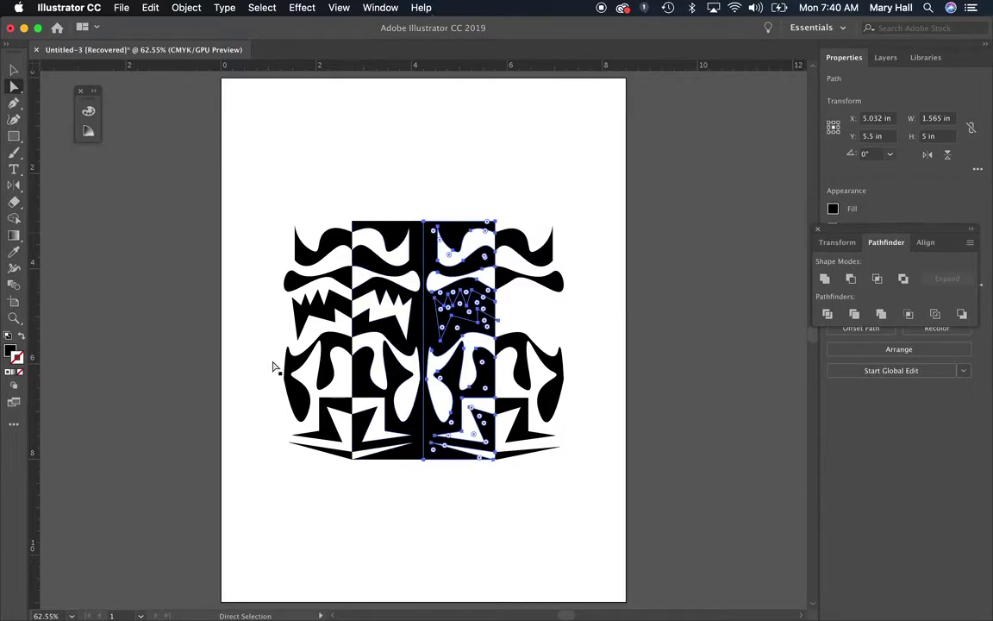
{"action": "key", "text": "Delete"}
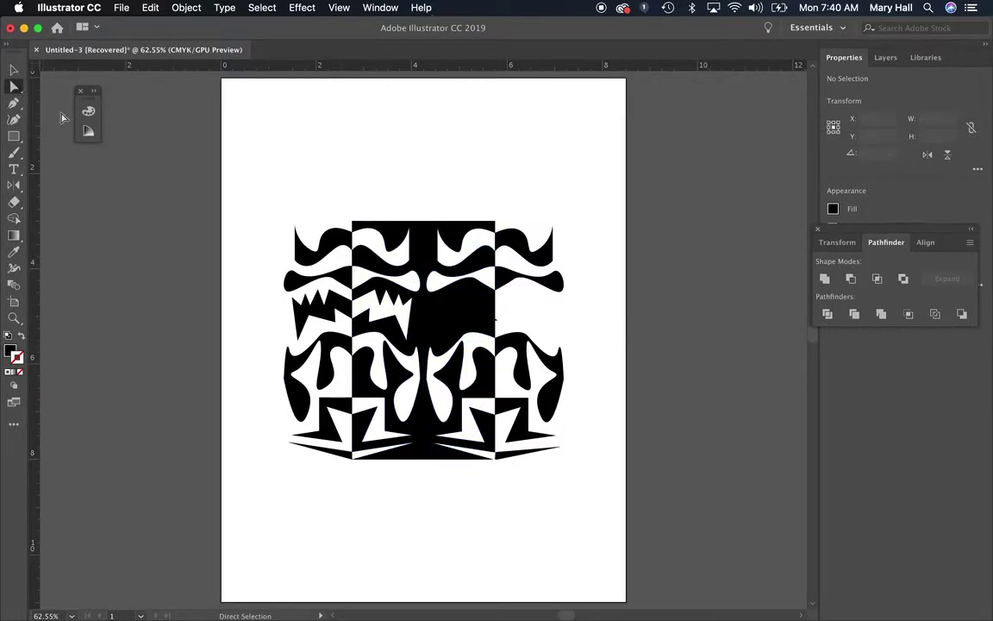
{"action": "left_click", "coordinate": [464, 312]}
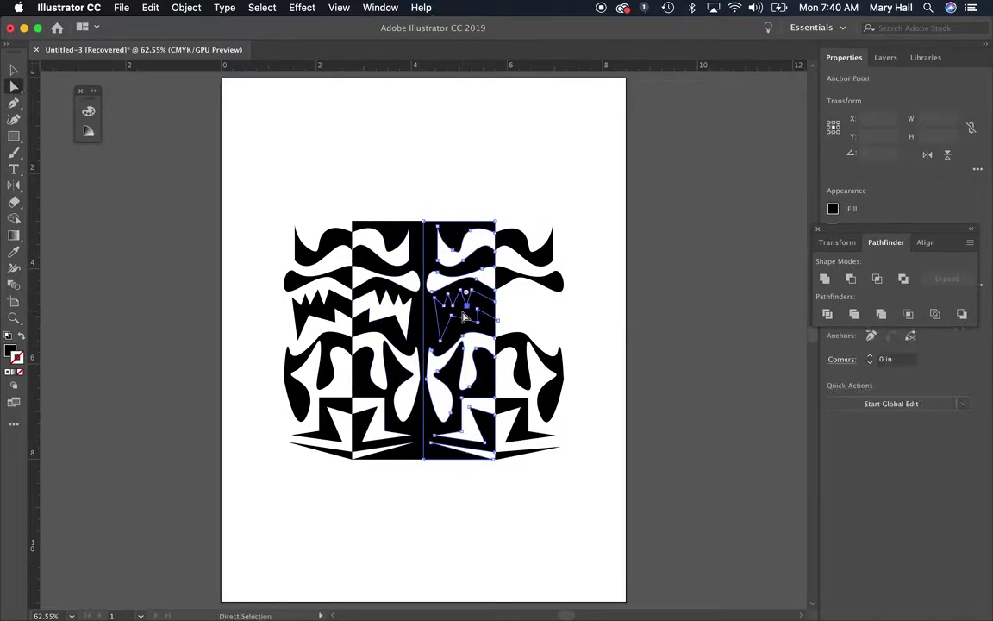
{"action": "key", "text": "Delete"}
{"action": "key", "text": "Delete"}
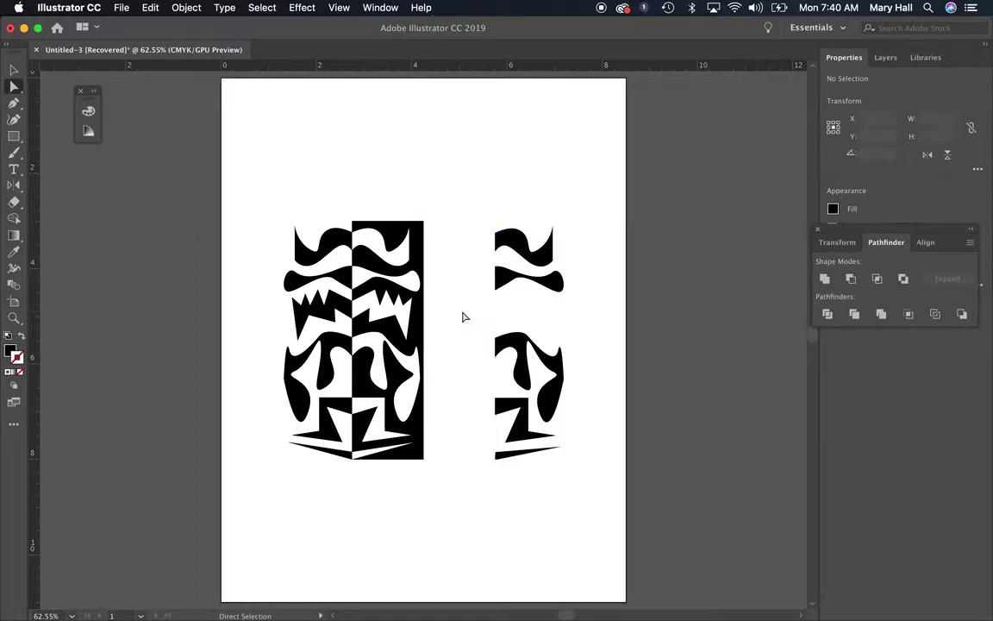
{"action": "key", "text": "super+z"}
{"action": "left_click", "coordinate": [471, 126]}
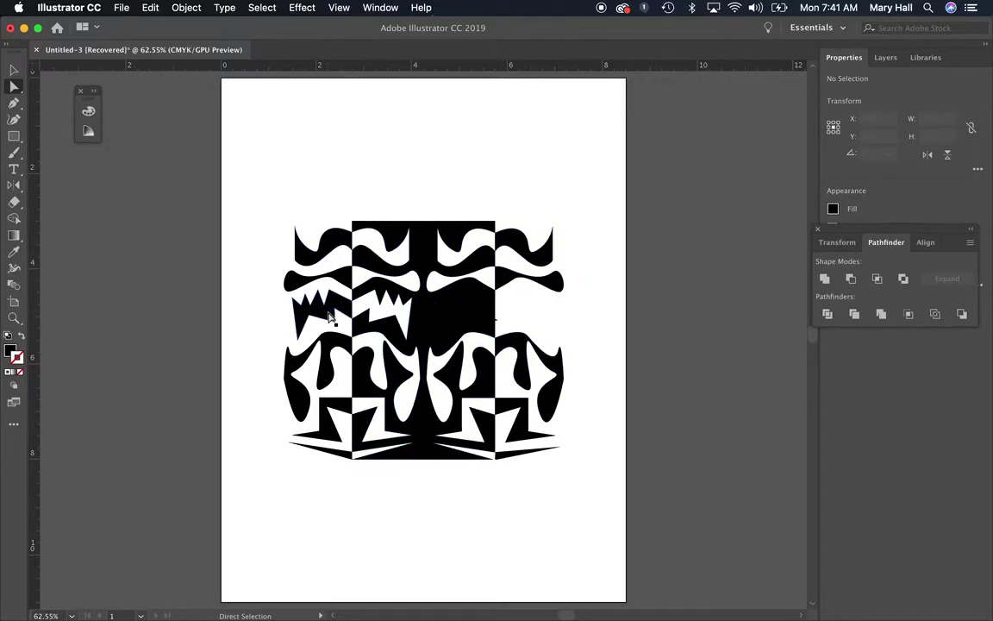
{"action": "left_click_drag", "start_coordinate": [394, 302], "coordinate": [480, 312]}
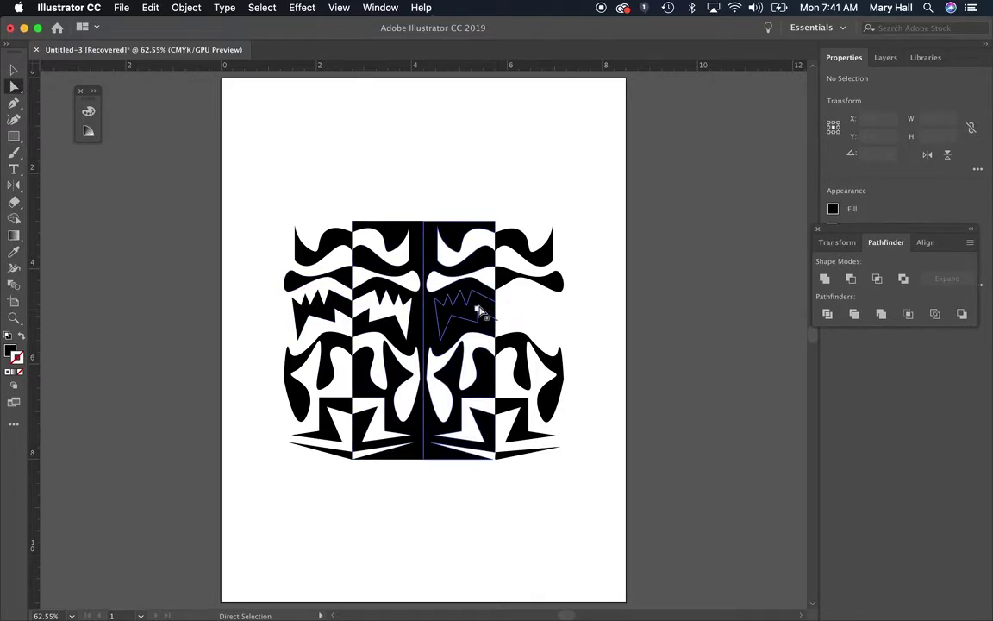